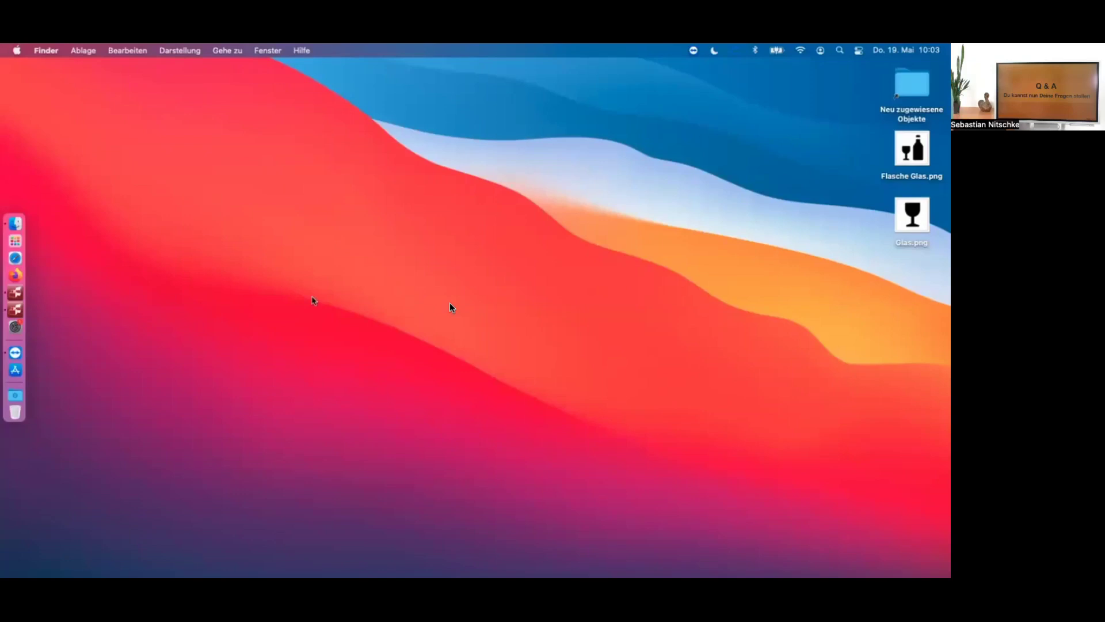
- Open the Dokumente folder, expand msuBerlin and examine its Backup, Datendateien and Dokumentenablage subfolders
click(234, 49)
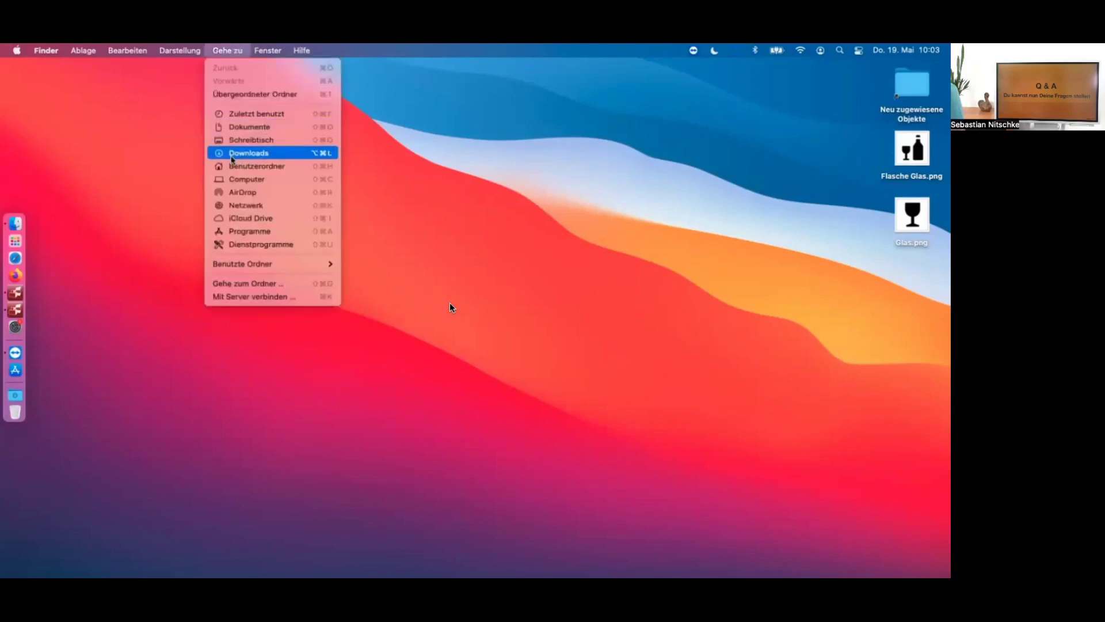
click(248, 126)
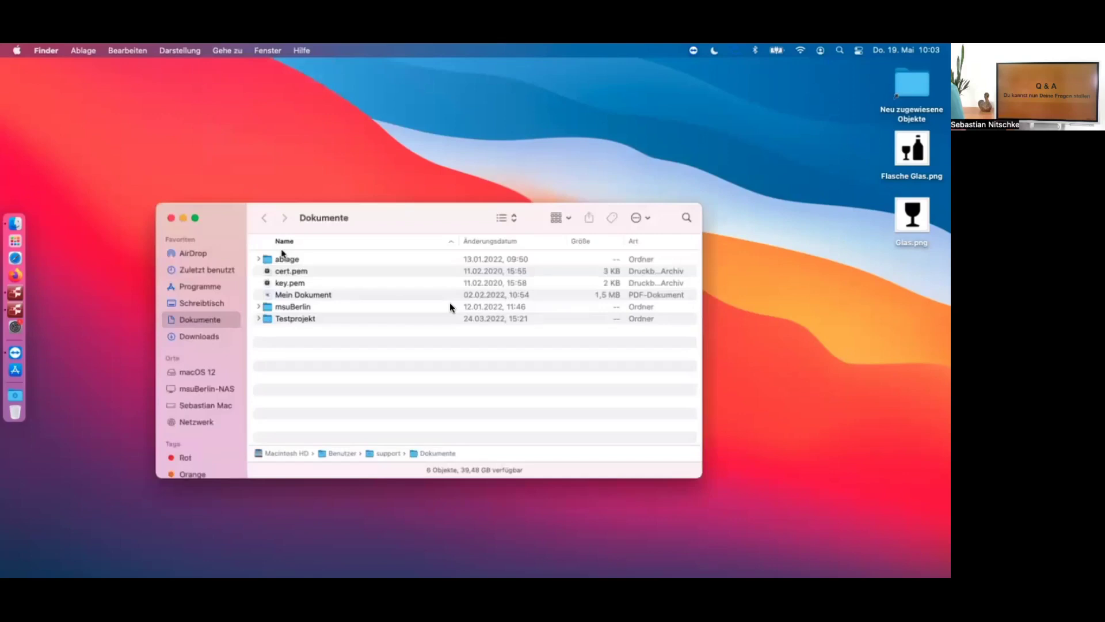
click(299, 308)
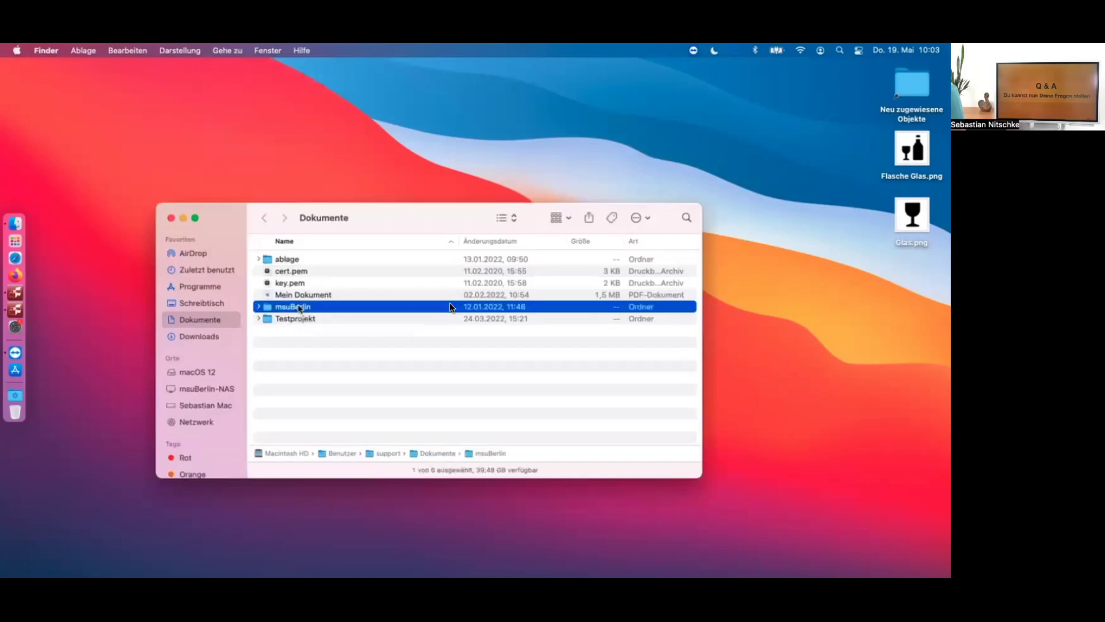
click(258, 306)
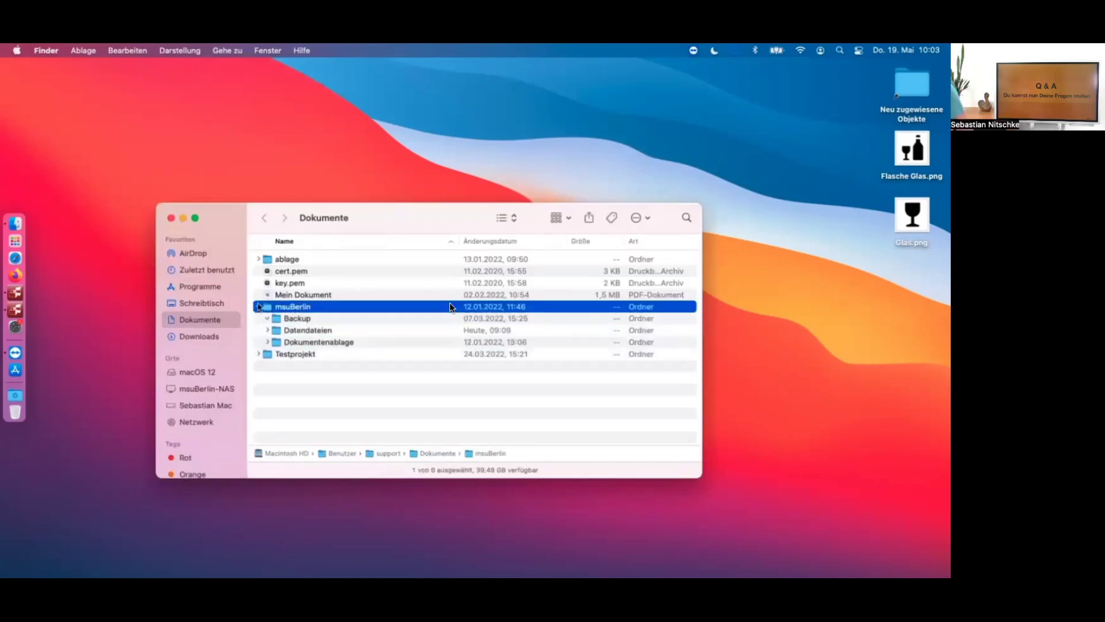
click(320, 319)
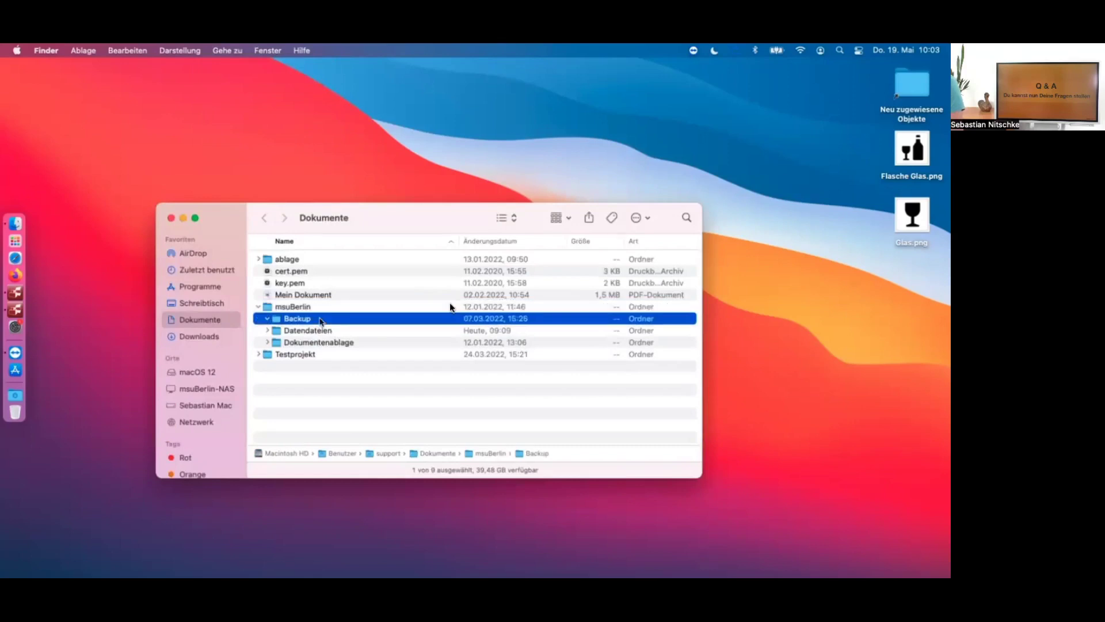
click(334, 332)
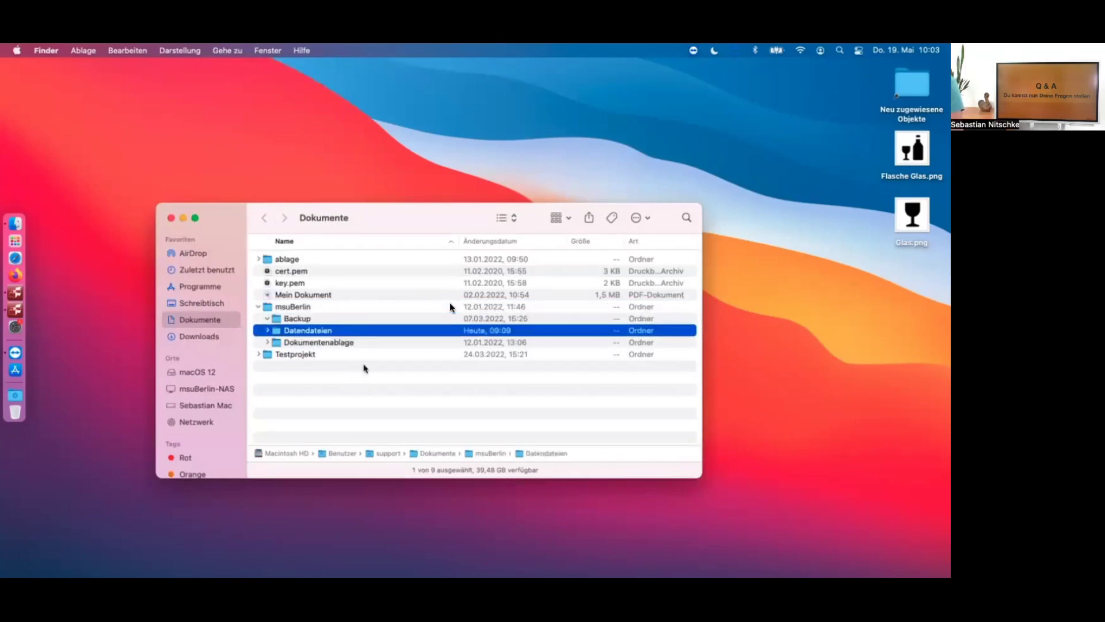
click(367, 344)
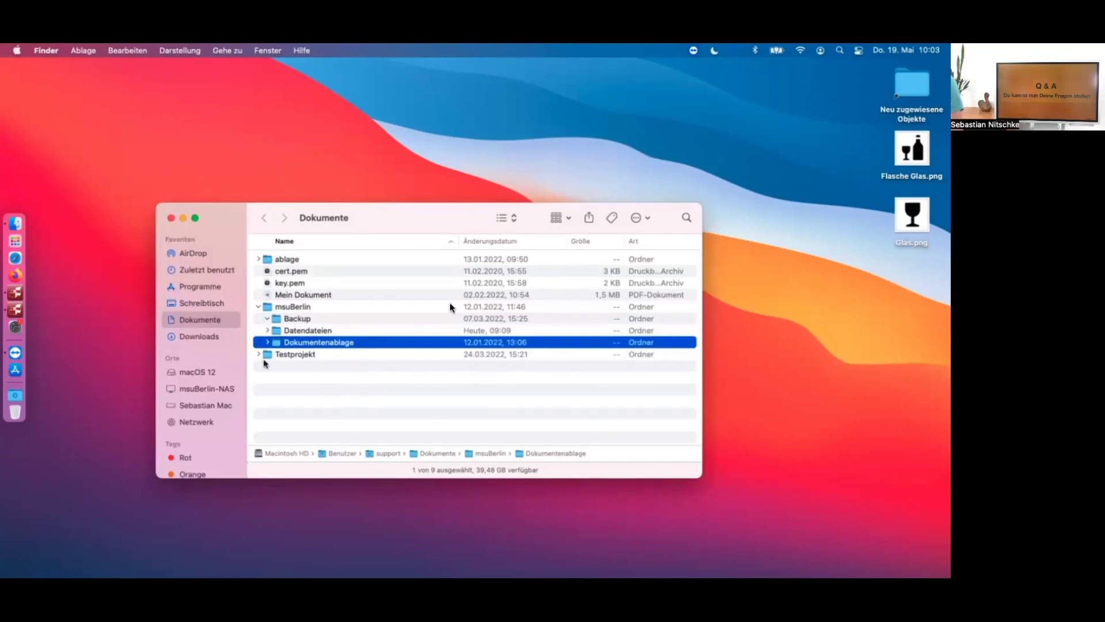
click(317, 307)
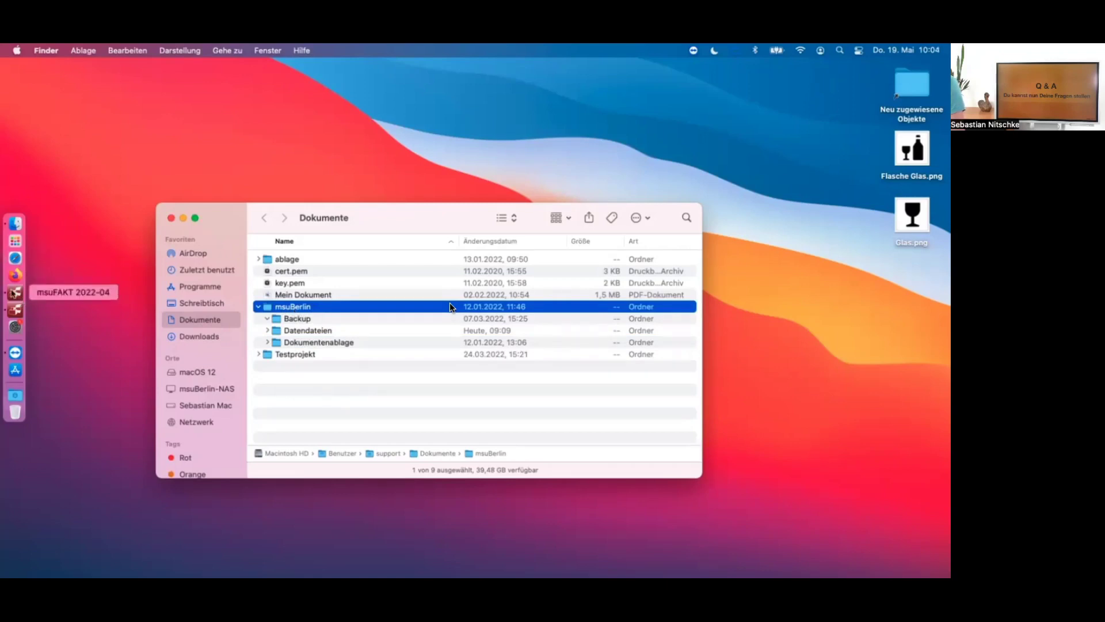
- Switch to msuFAKT 2022-04 and quit it, declining the backup copy of the data file
click(15, 293)
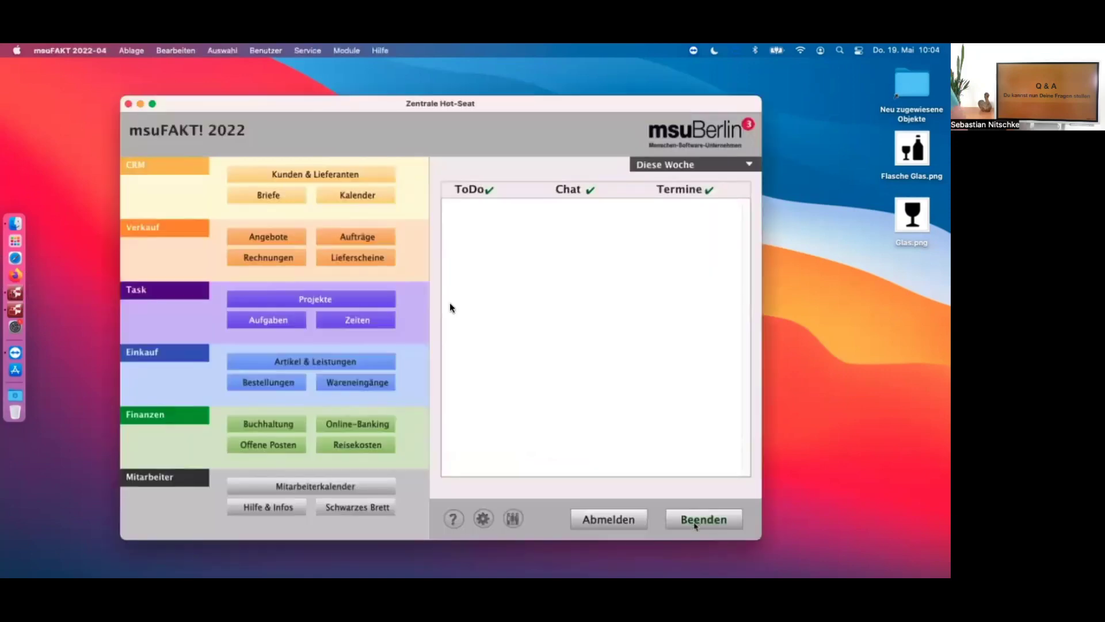
click(704, 519)
click(545, 275)
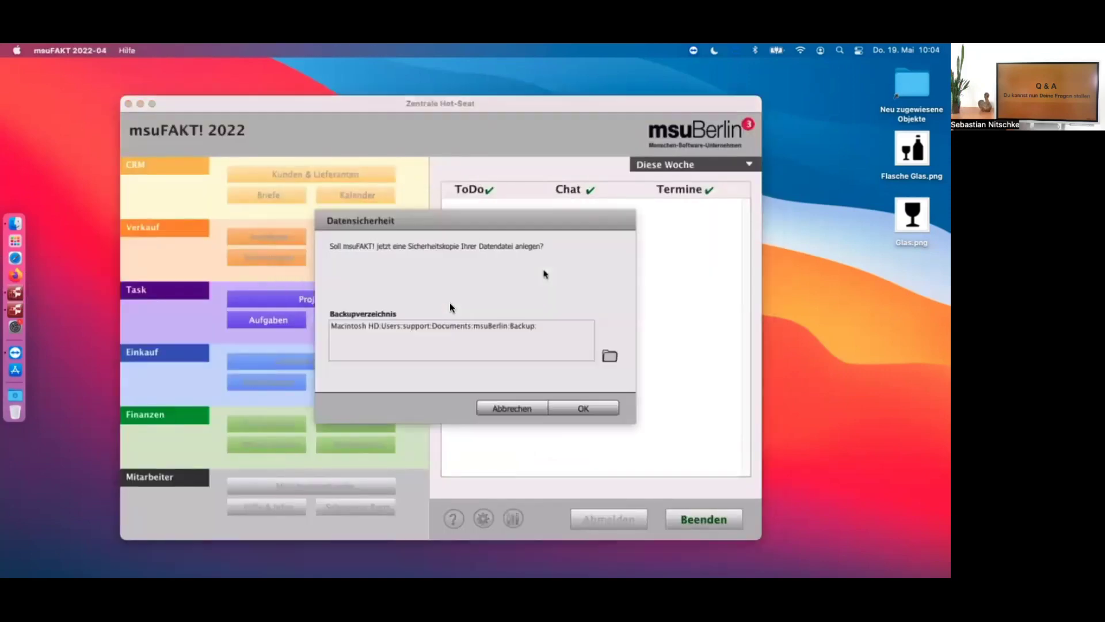
click(514, 406)
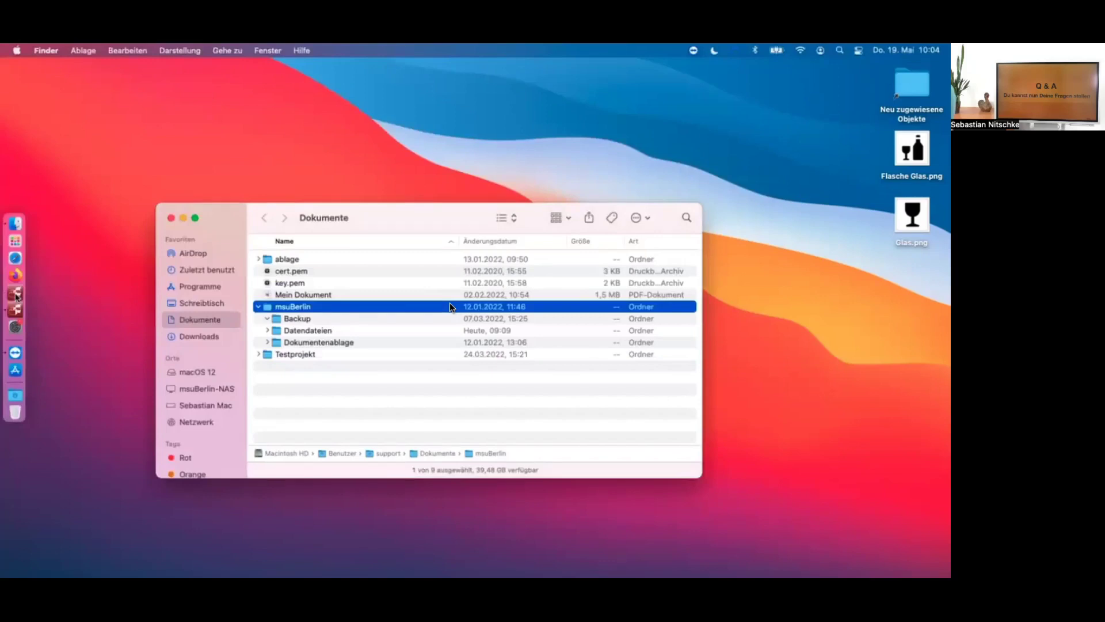
- Relaunch msuFAKT 2022-04 with its startup options and choose to select another data file
alt+click(16, 295)
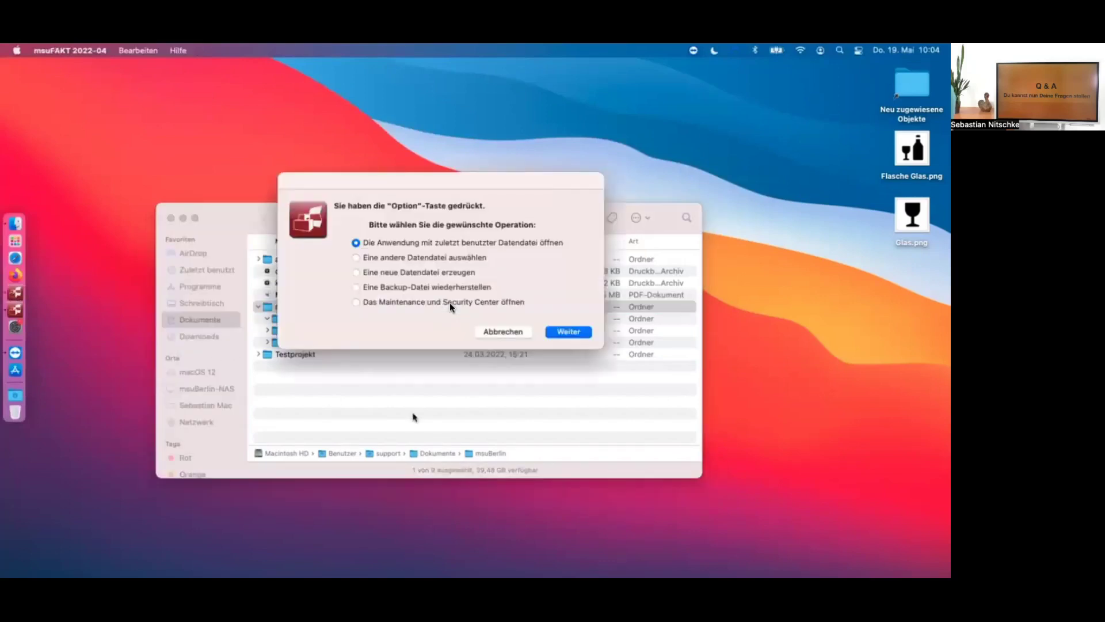
click(413, 256)
click(570, 333)
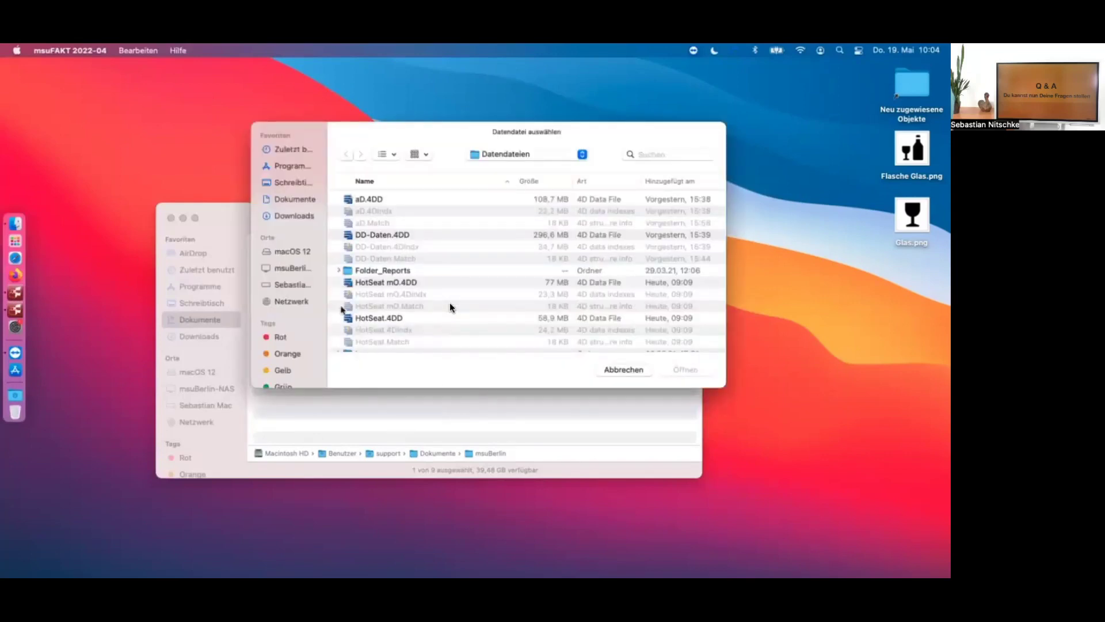
- Browse to Programme, into msuFAKT 2022-04, Contents and Database, and open the startup data file there
click(288, 166)
scroll(450, 304, down, 10)
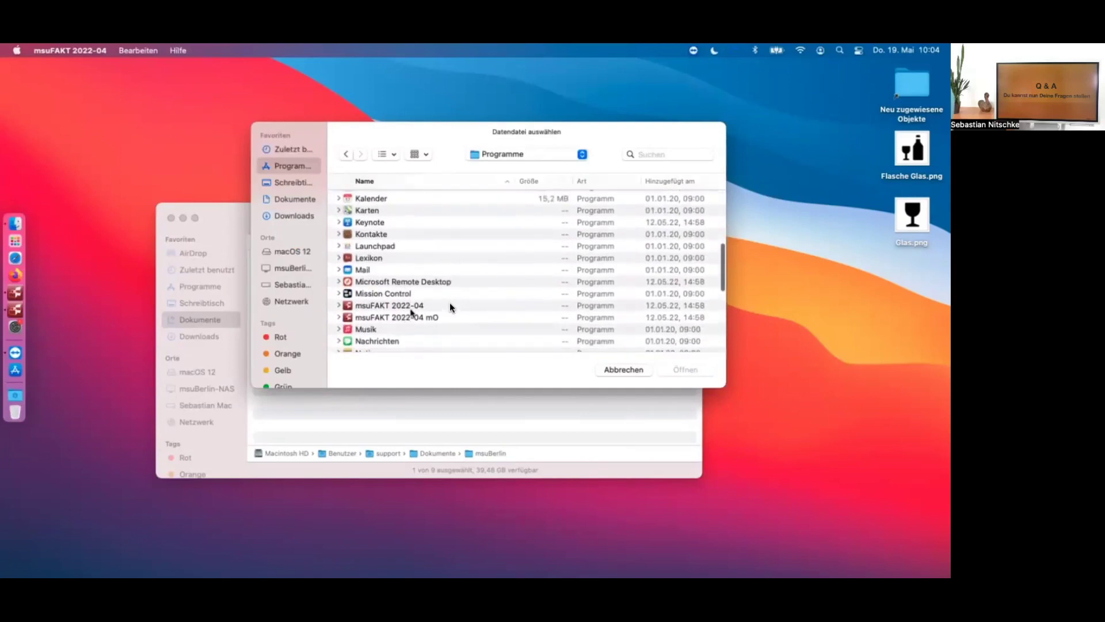
double_click(437, 305)
click(378, 202)
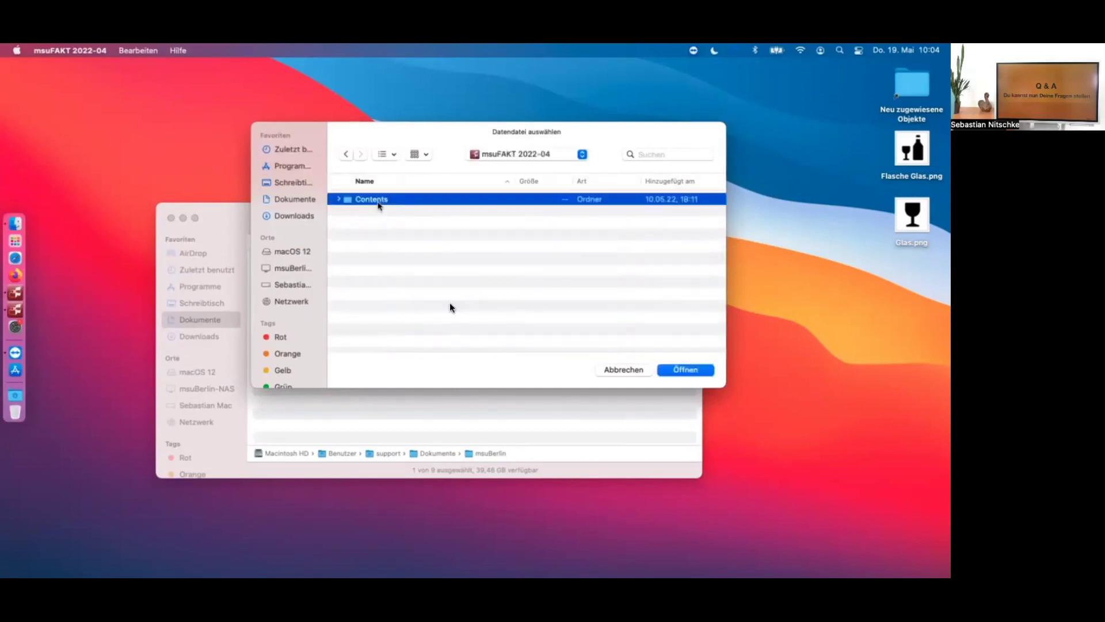
double_click(378, 202)
click(384, 235)
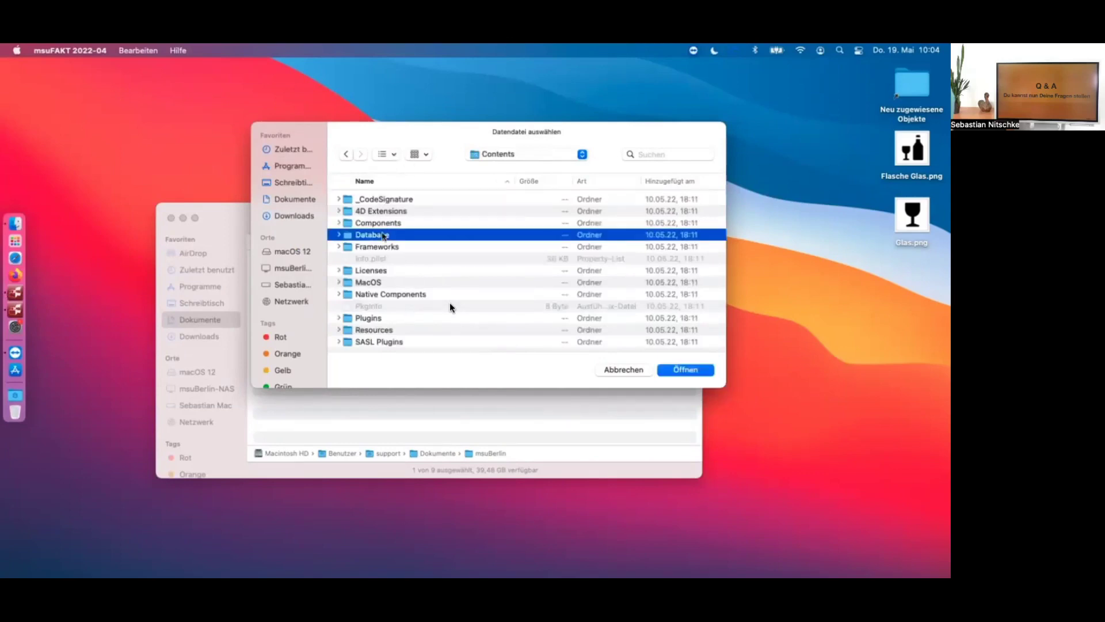
double_click(384, 234)
double_click(409, 248)
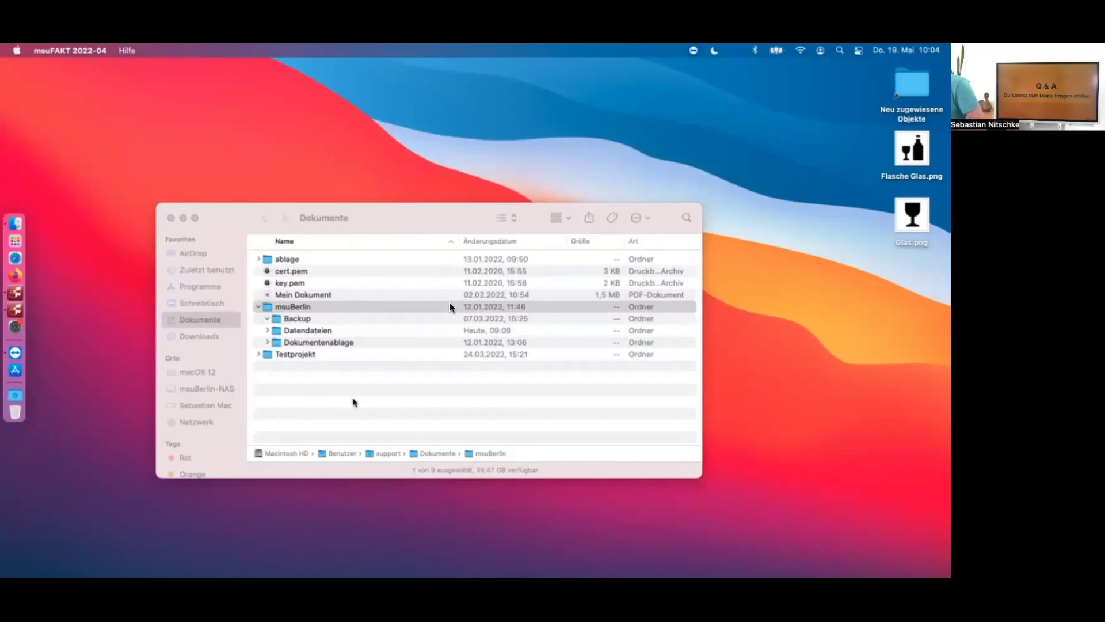
- Close the Dokumente folder window and return to the msuFAKT welcome dialog
click(260, 413)
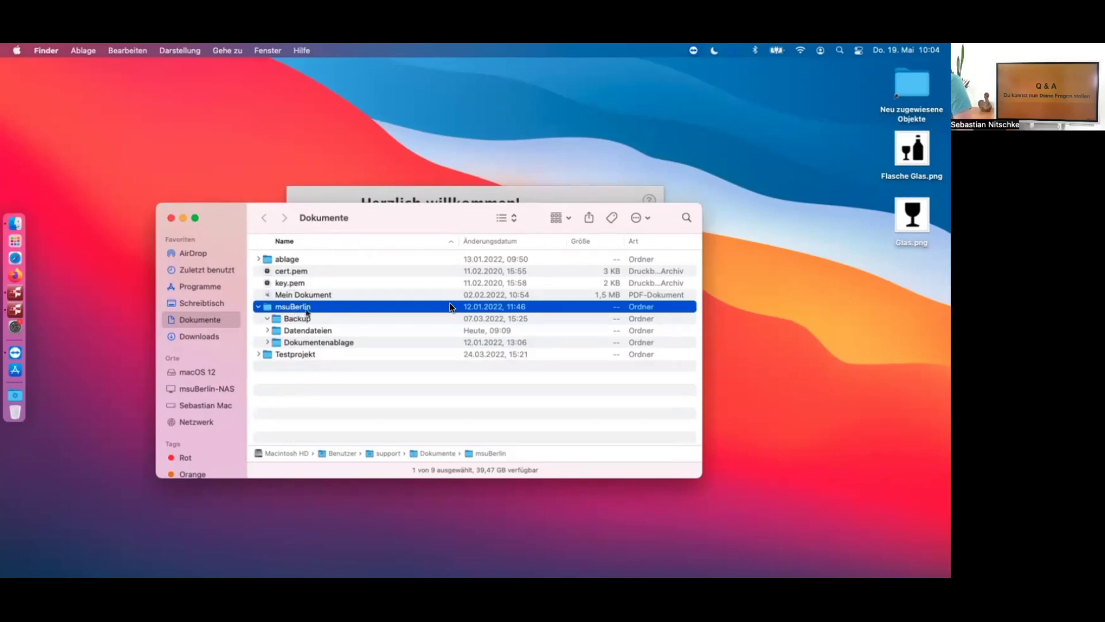
click(172, 219)
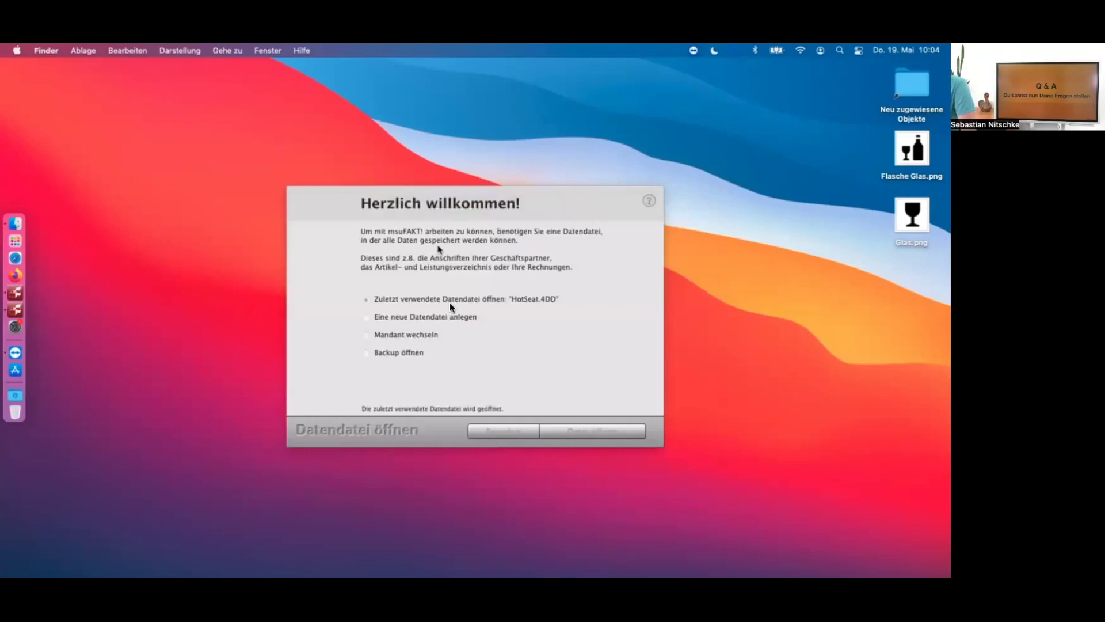
click(392, 261)
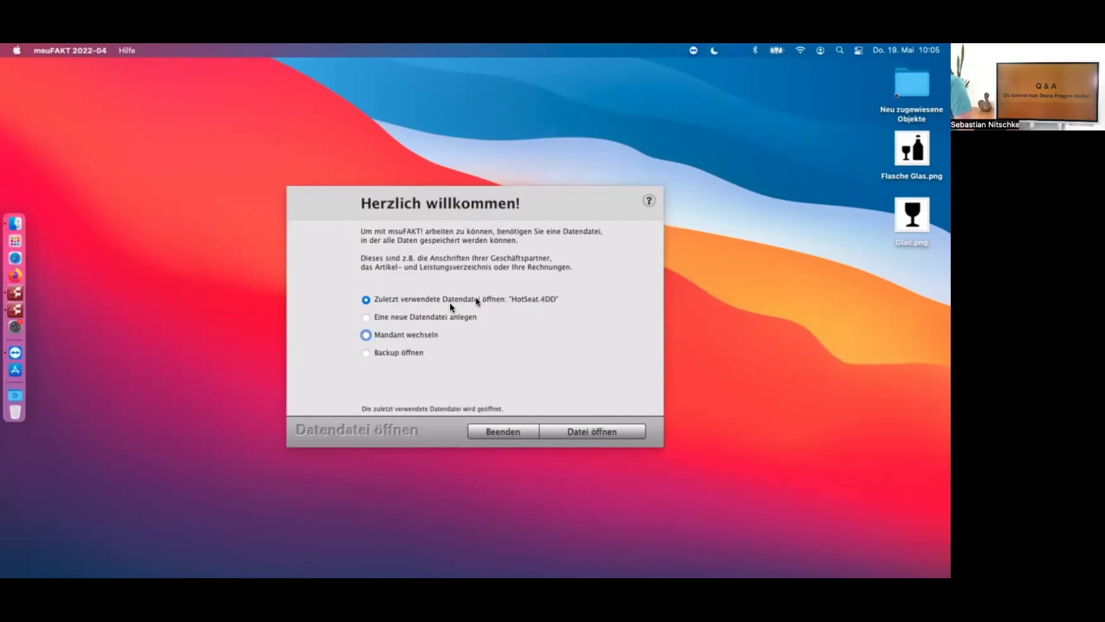
- Change the client to the HotSeat.4DD data file and log in as the third listed user
click(374, 335)
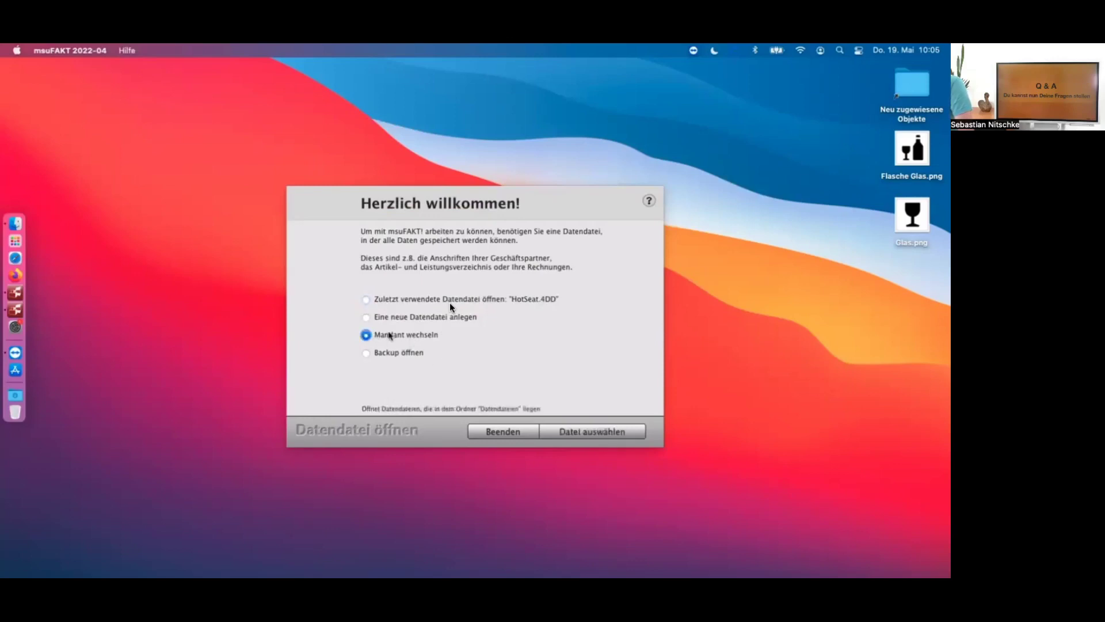
click(616, 432)
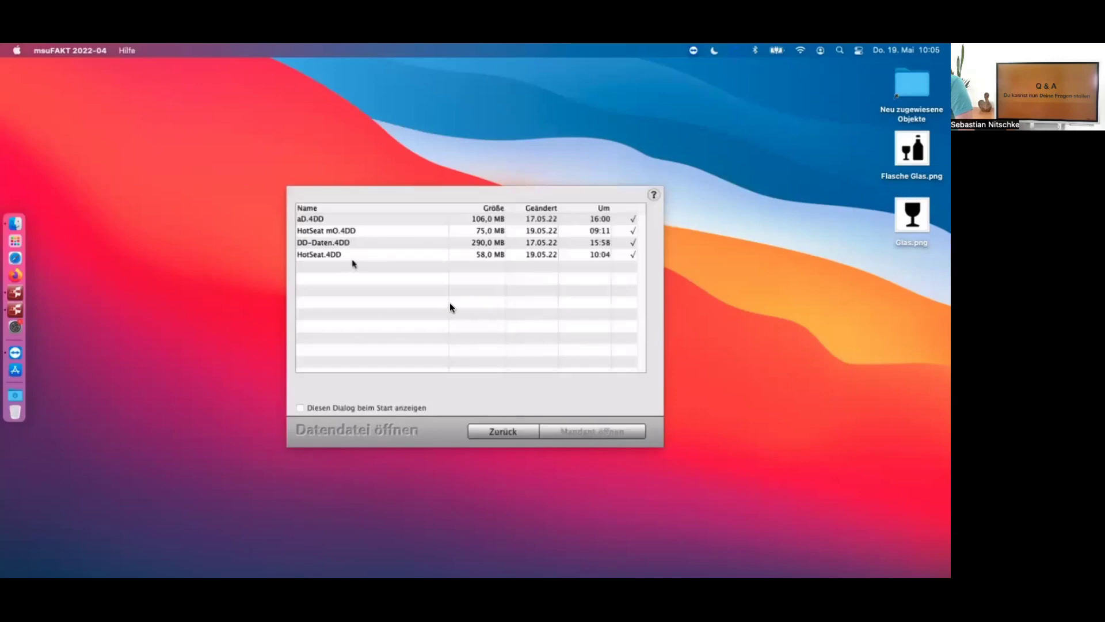
click(318, 255)
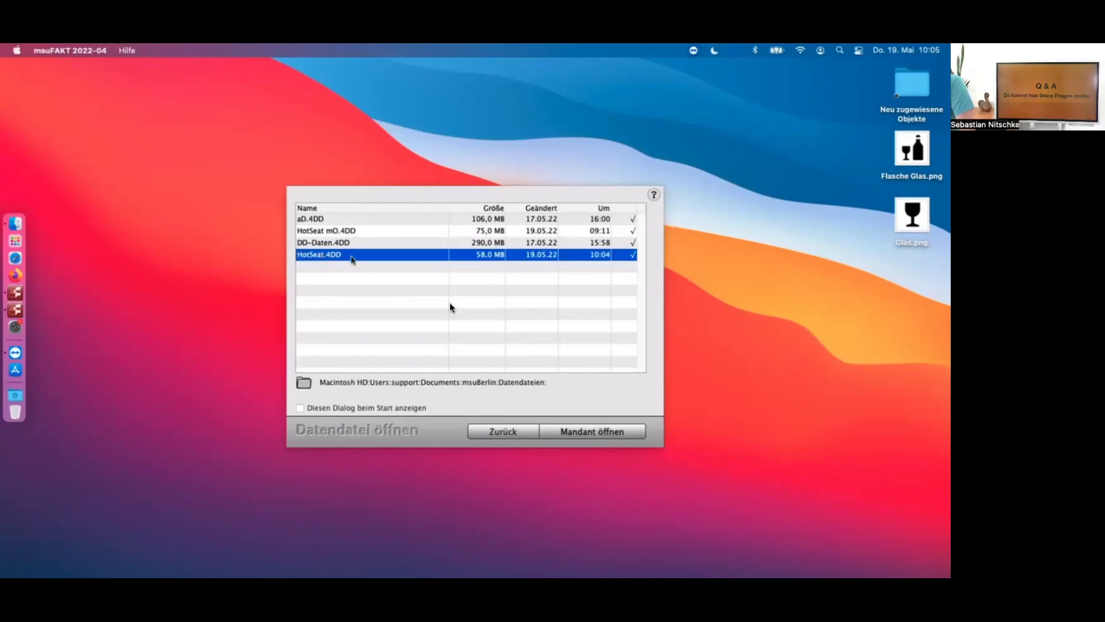
click(591, 432)
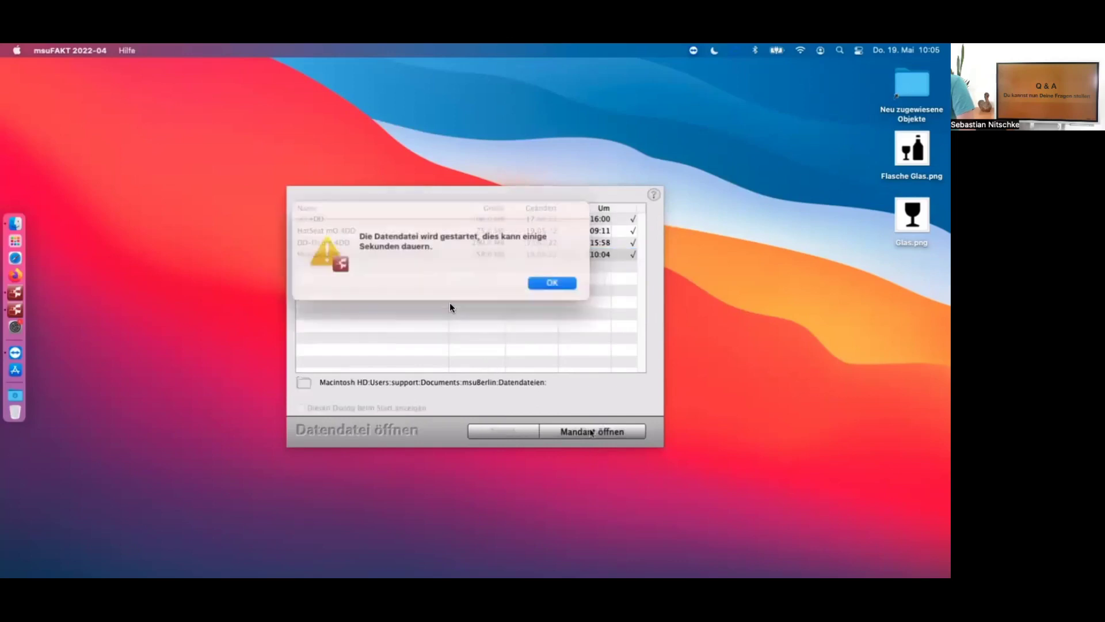
click(543, 279)
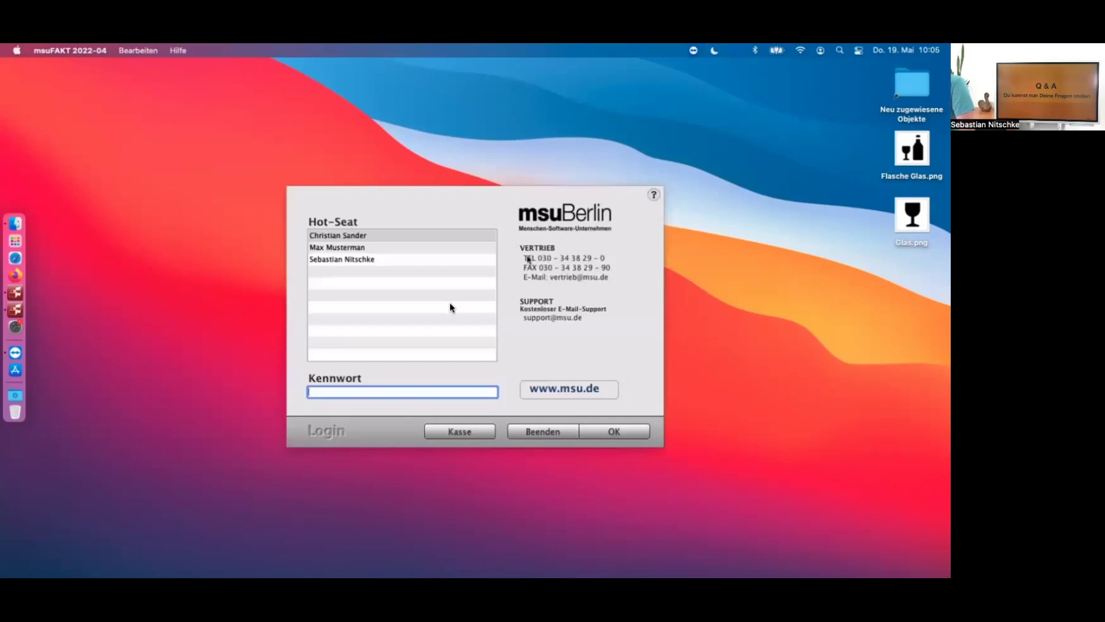
double_click(406, 262)
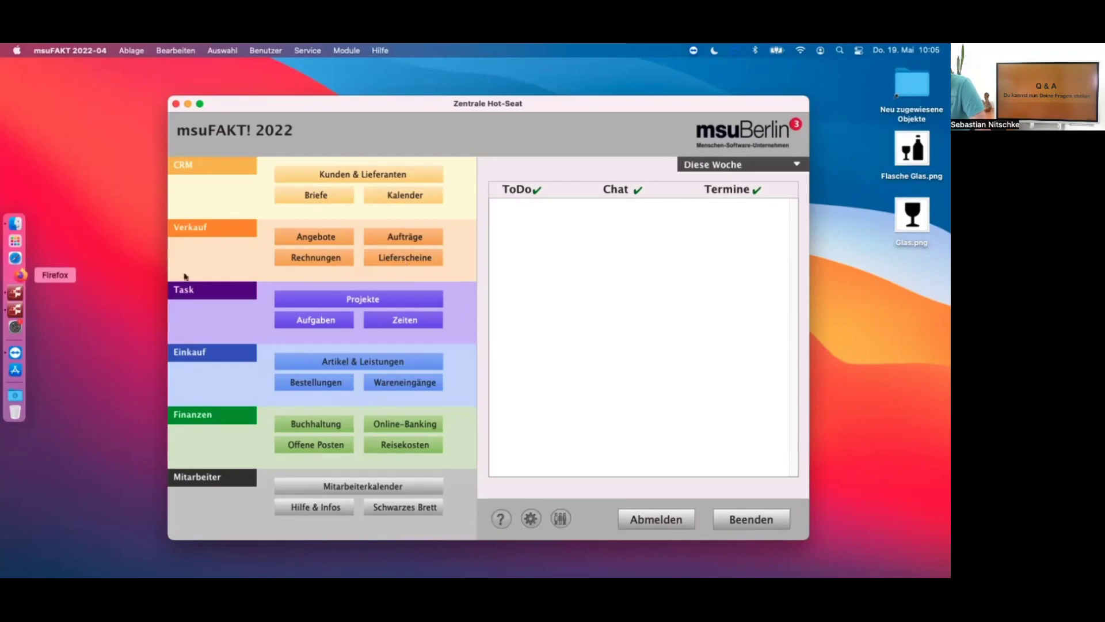
- Switch to Firefox and open the msu.de website
click(15, 275)
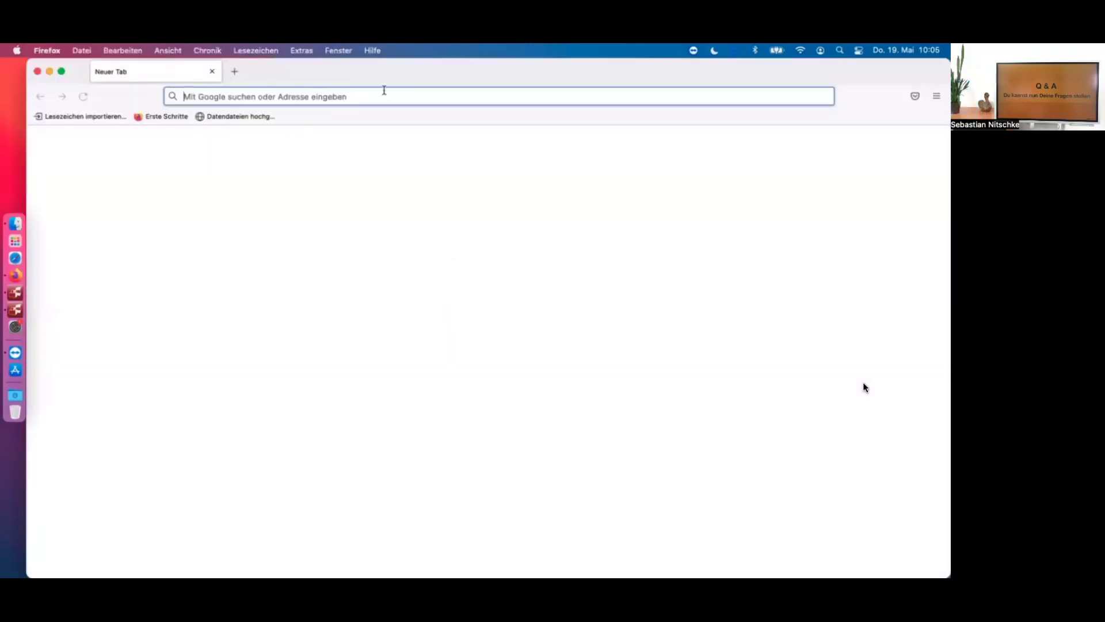
text(msu.de/)
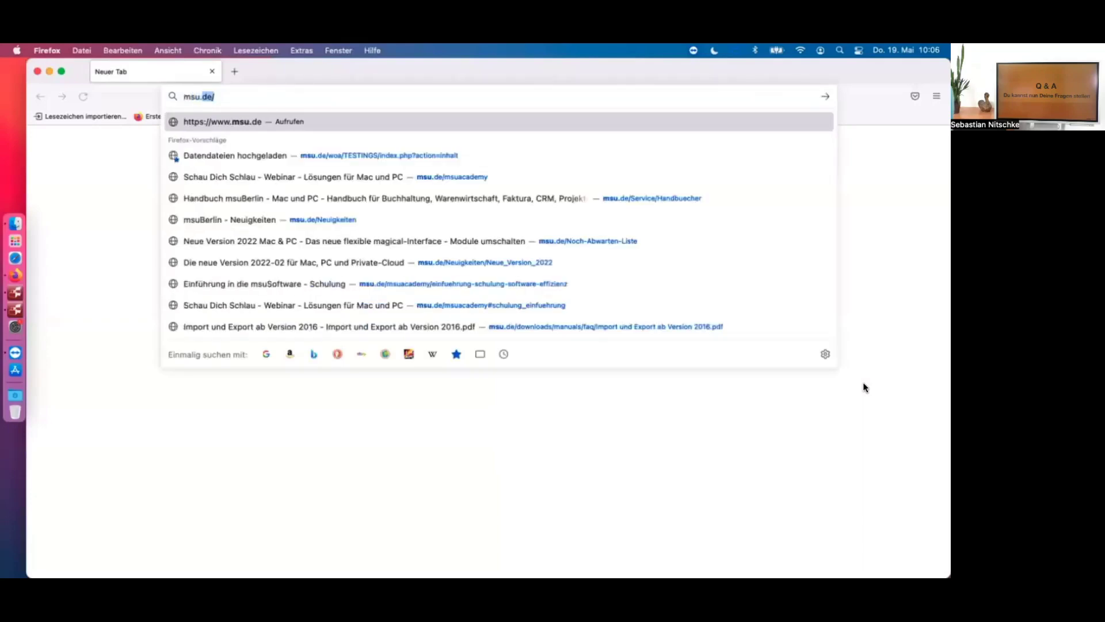
key(Return)
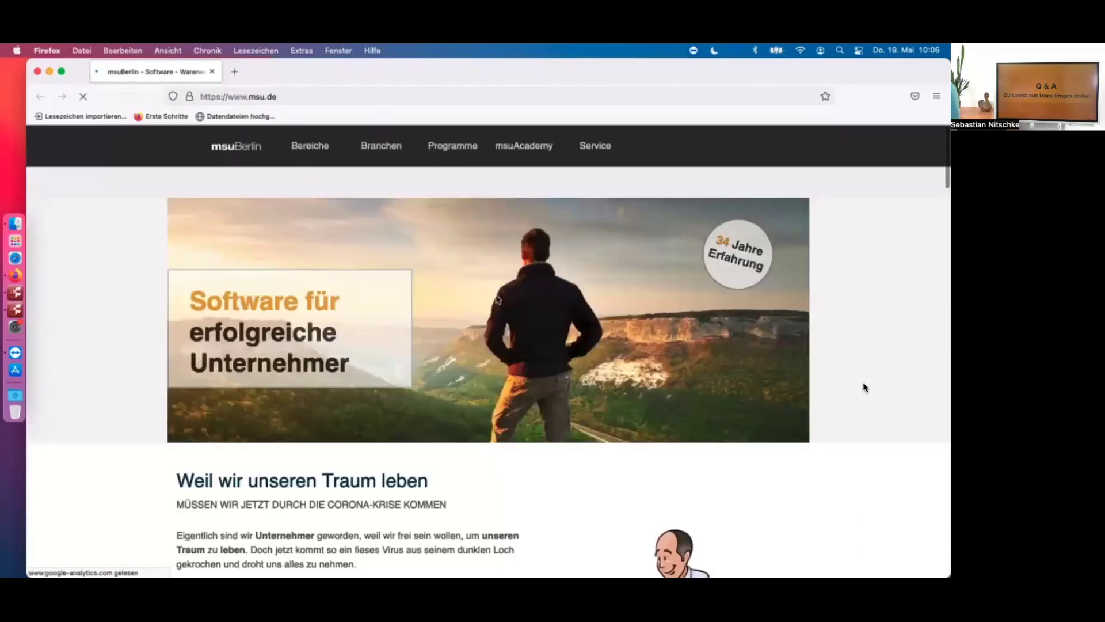
- Examine the Installation questions in the website's Service FAQs, then minimize the browser window
mouse_move(598, 151)
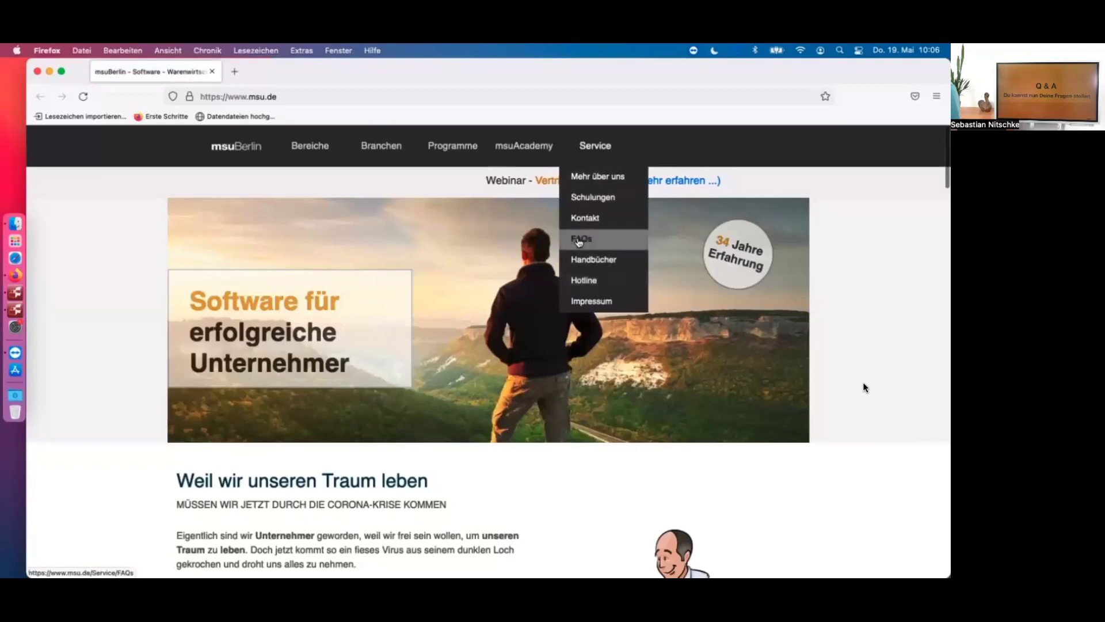
click(578, 239)
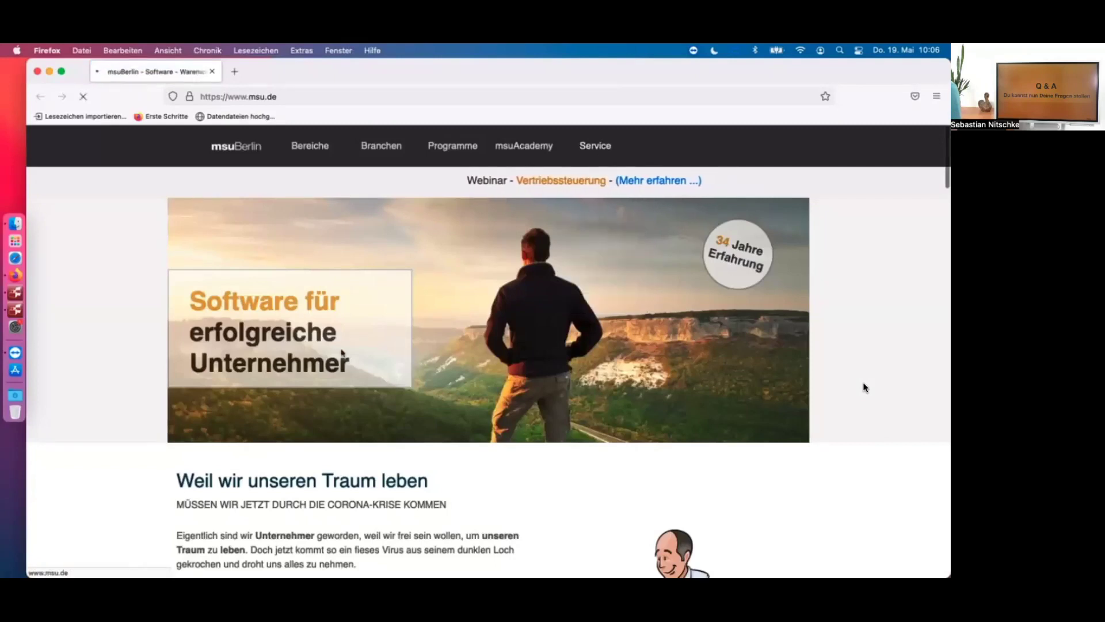
scroll(369, 402, down, 1)
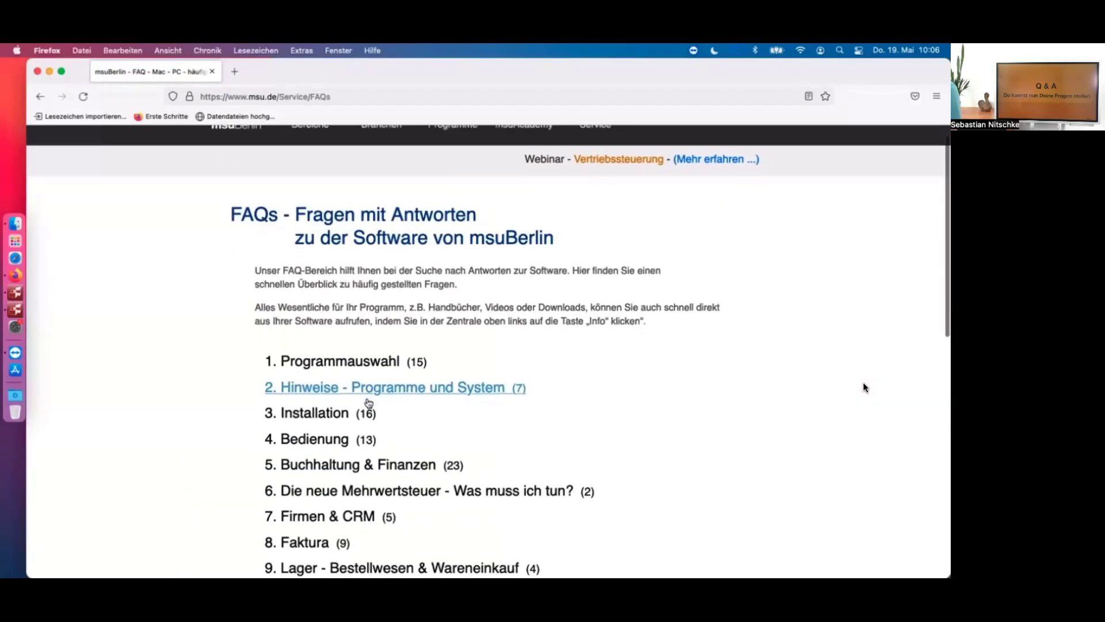
click(317, 407)
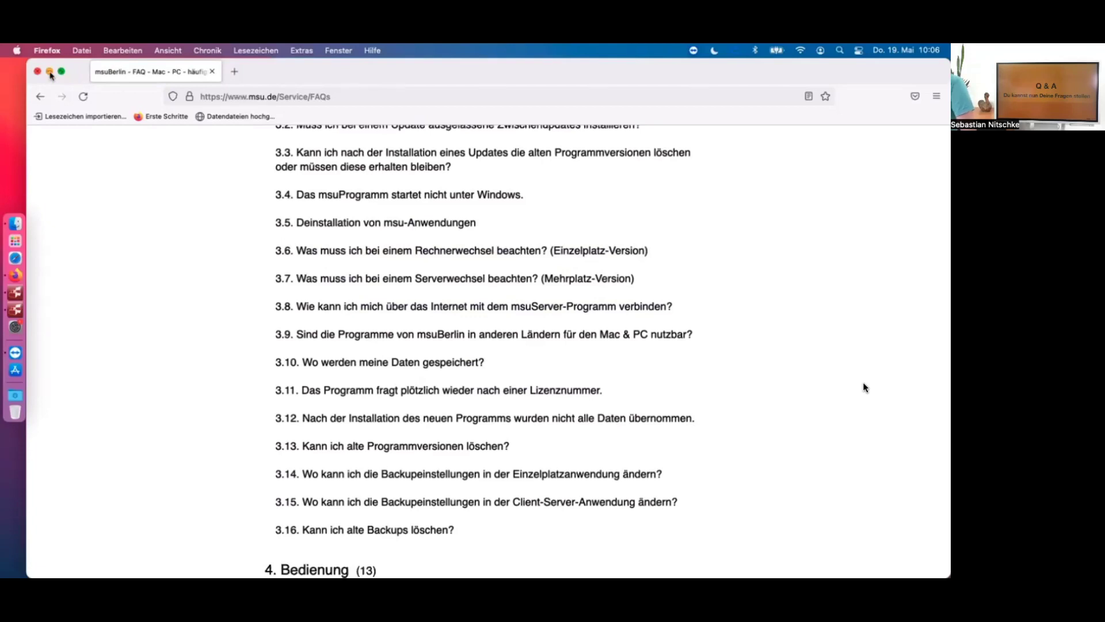
click(49, 72)
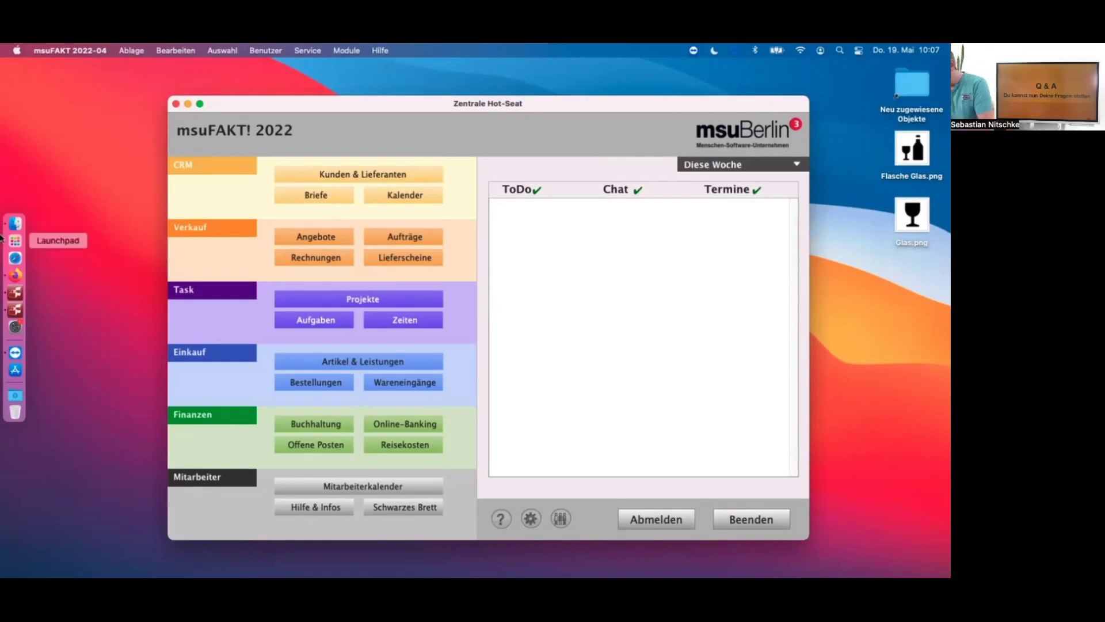
- Select HotSeat.4DD, HotSeat.4DIndx and HotSeat.Match in the Datendateien folder under Dokumente, close the folder window and return to msuFAKT
click(15, 224)
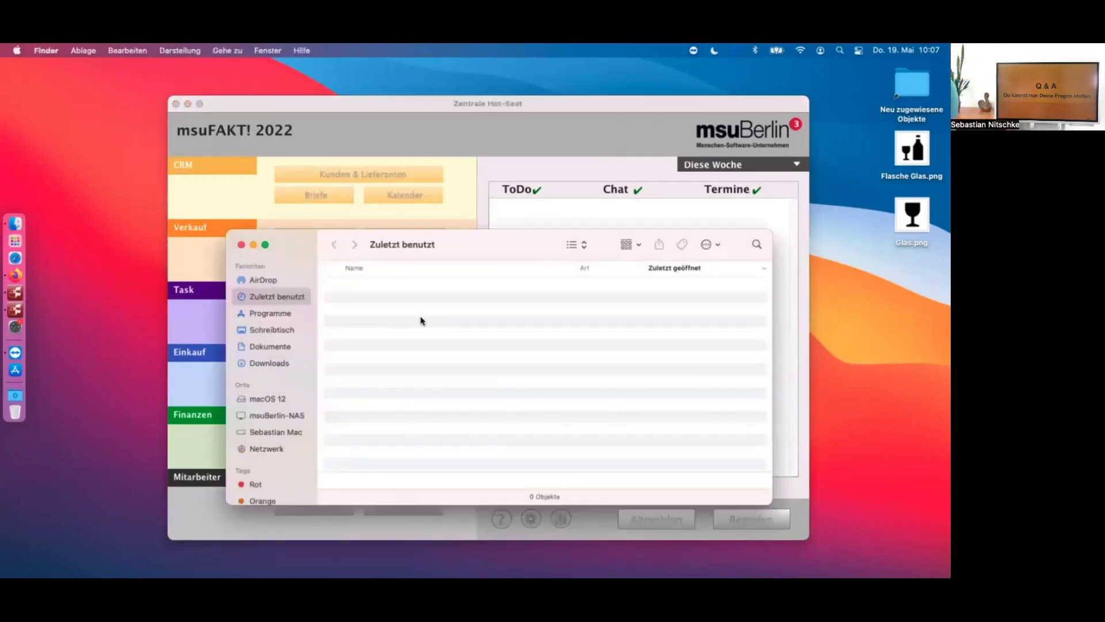
key(super+shift+o)
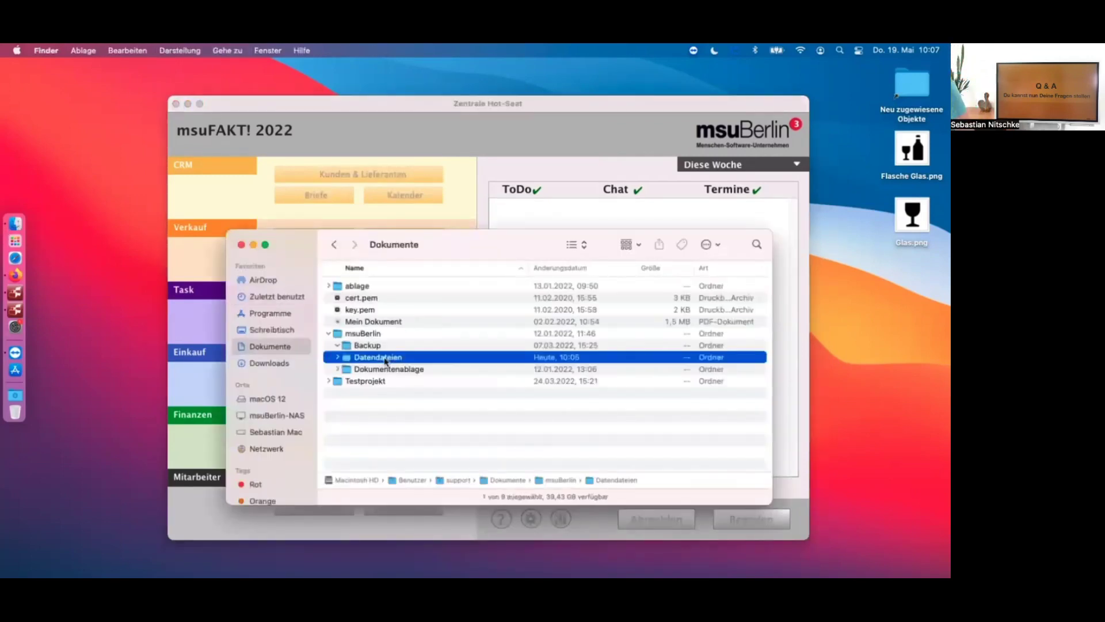
double_click(384, 358)
drag(408, 404, 406, 423)
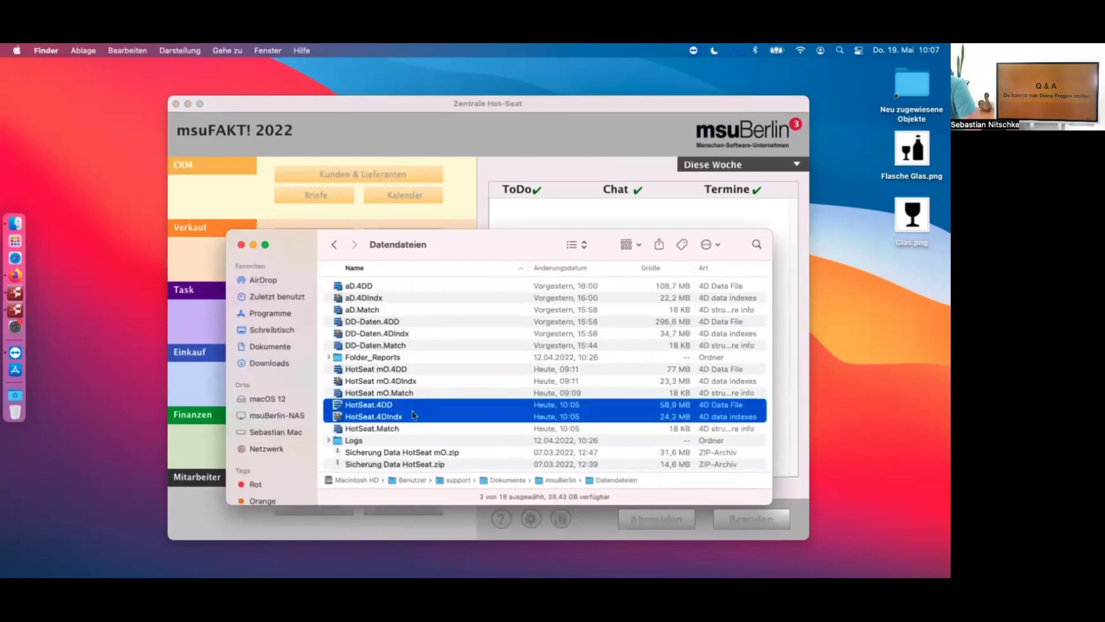
shift+click(411, 430)
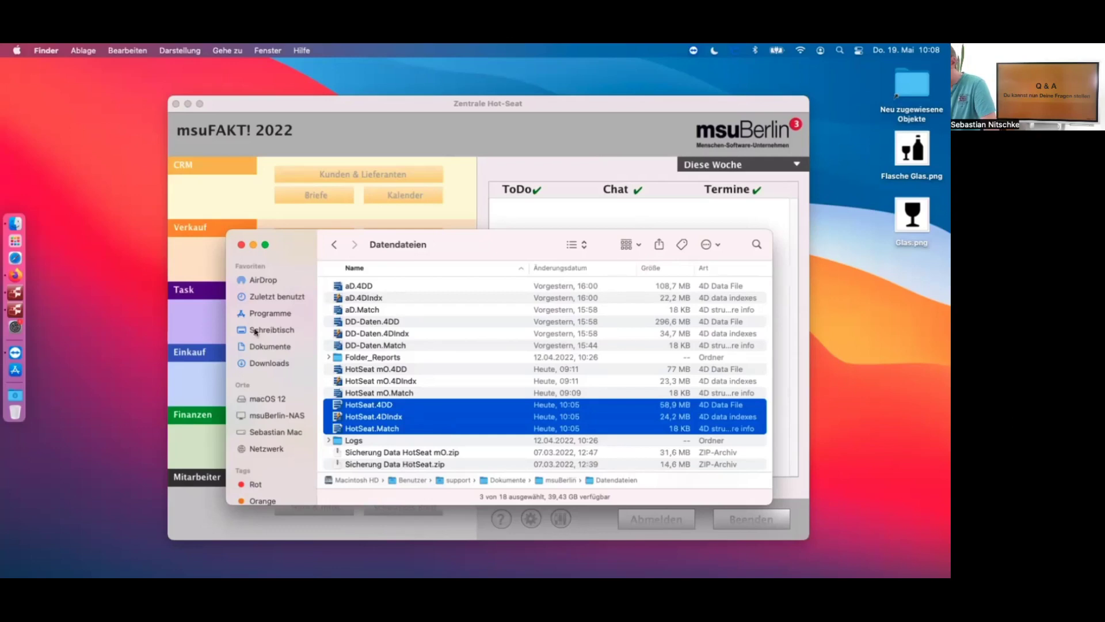
click(241, 245)
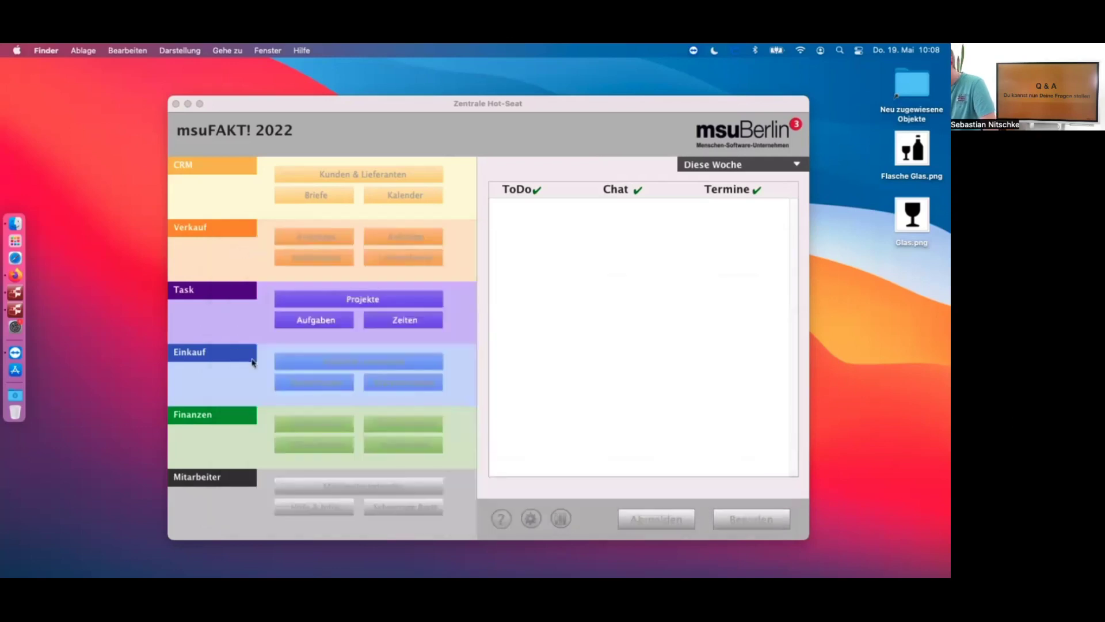
click(253, 362)
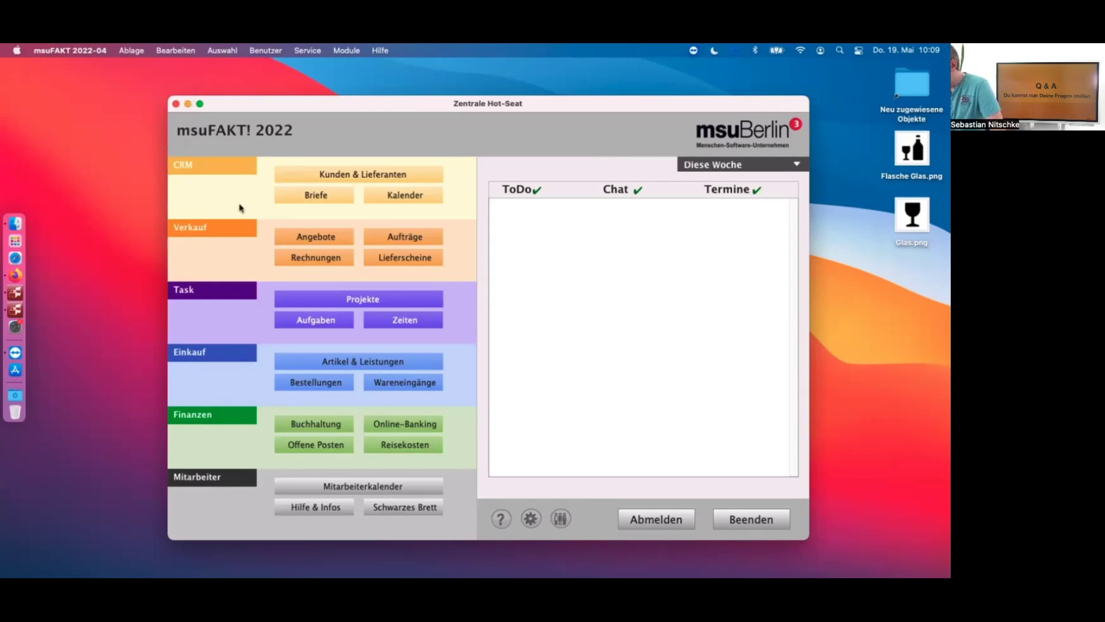
- Switch to the Hot-Seat mO client and start a new lead from the Erfasst leads list in the Angebote area
key(super+q)
click(12, 312)
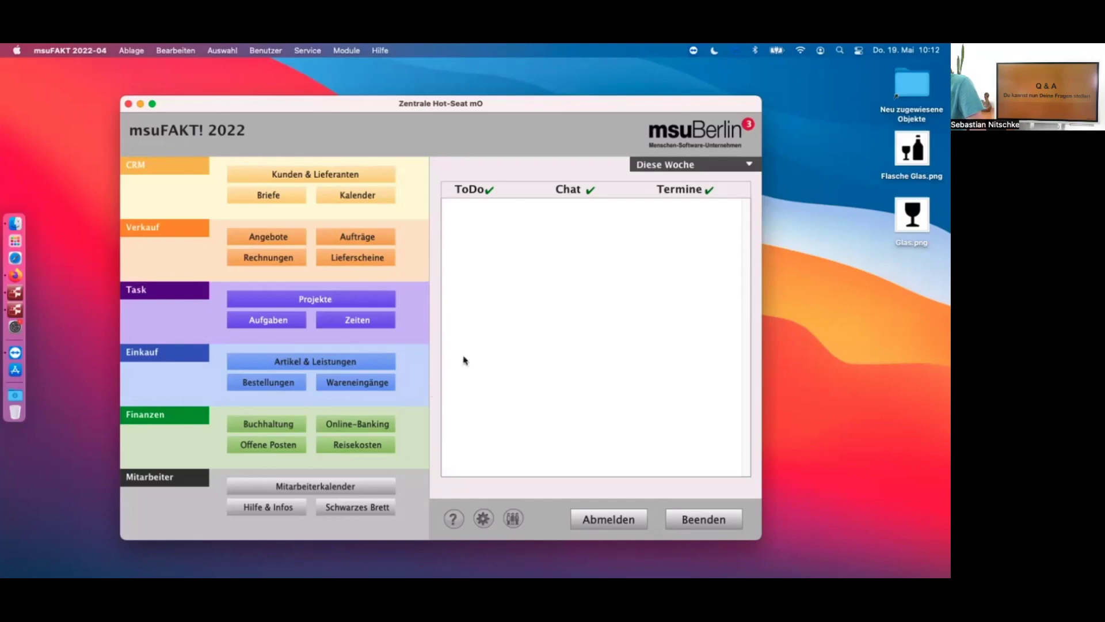
click(274, 240)
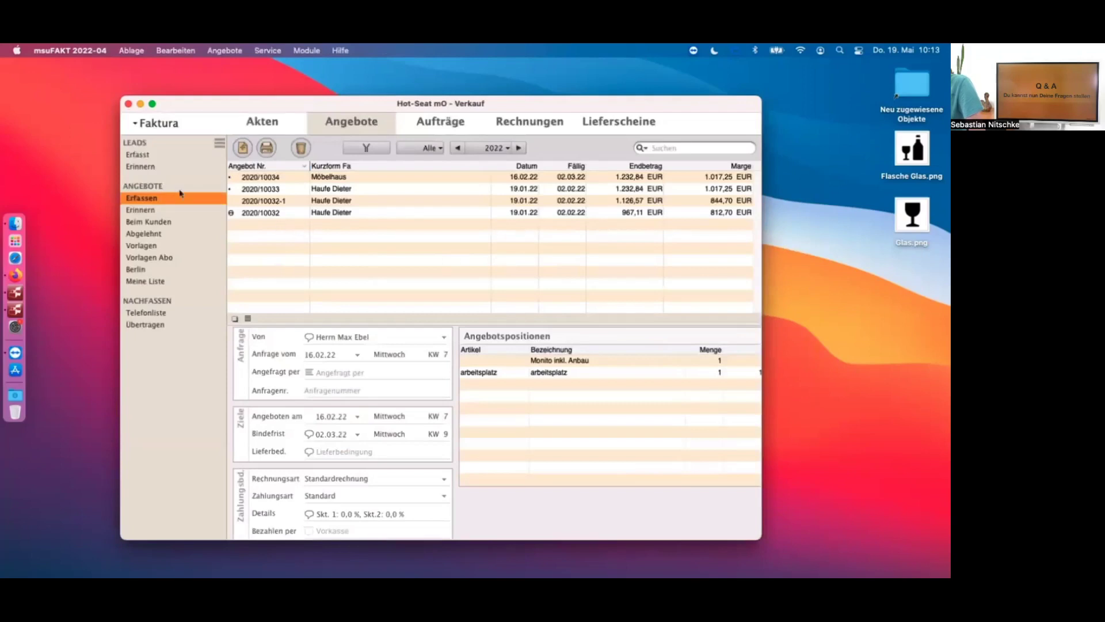
click(141, 155)
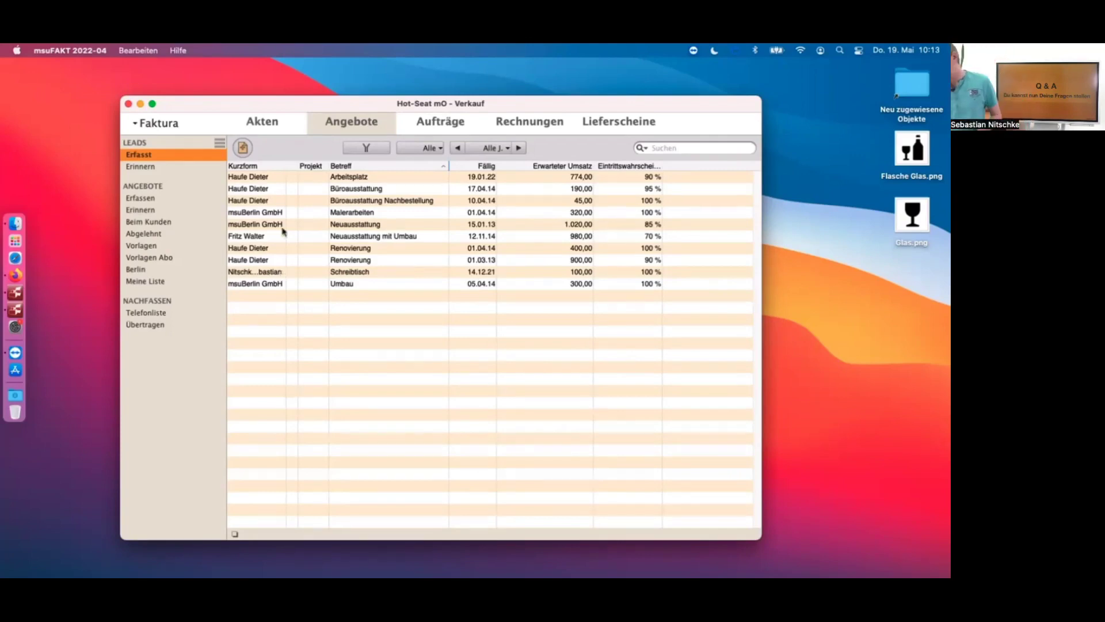
click(243, 148)
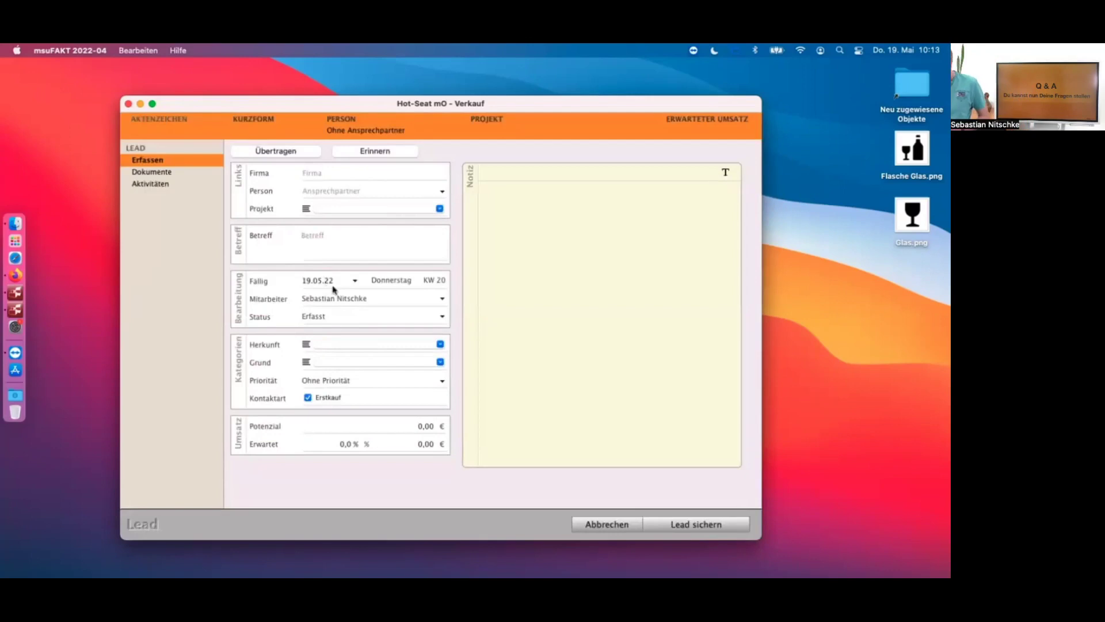
- Examine the available options for the lead's Herkunft and Grund and its Potenzial and Erwartet revenue fields
click(440, 345)
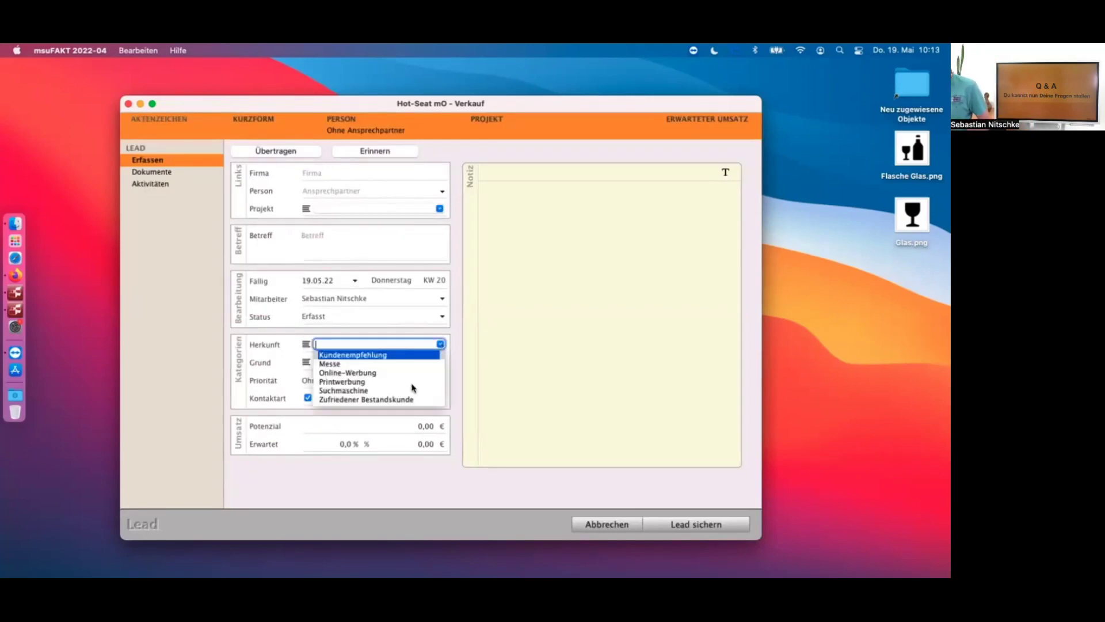
click(462, 387)
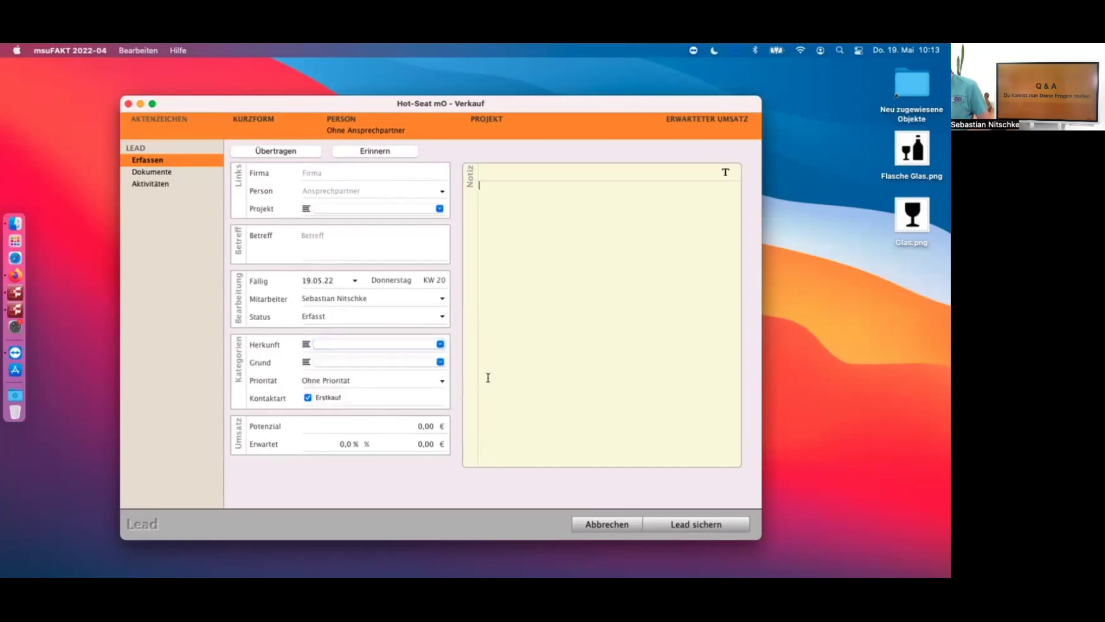
click(441, 361)
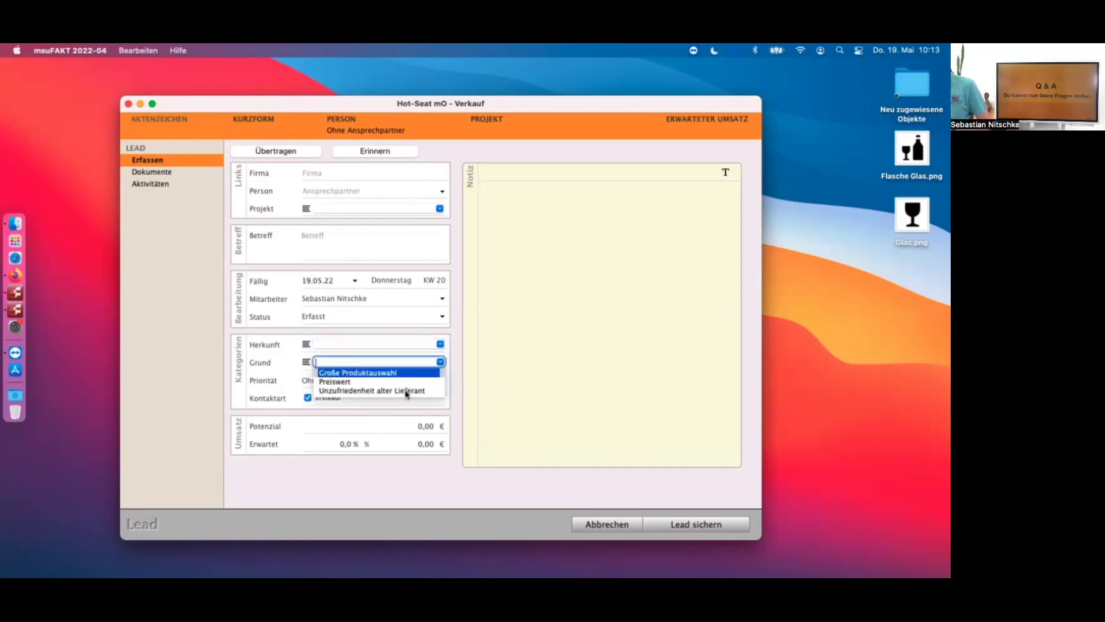
click(484, 412)
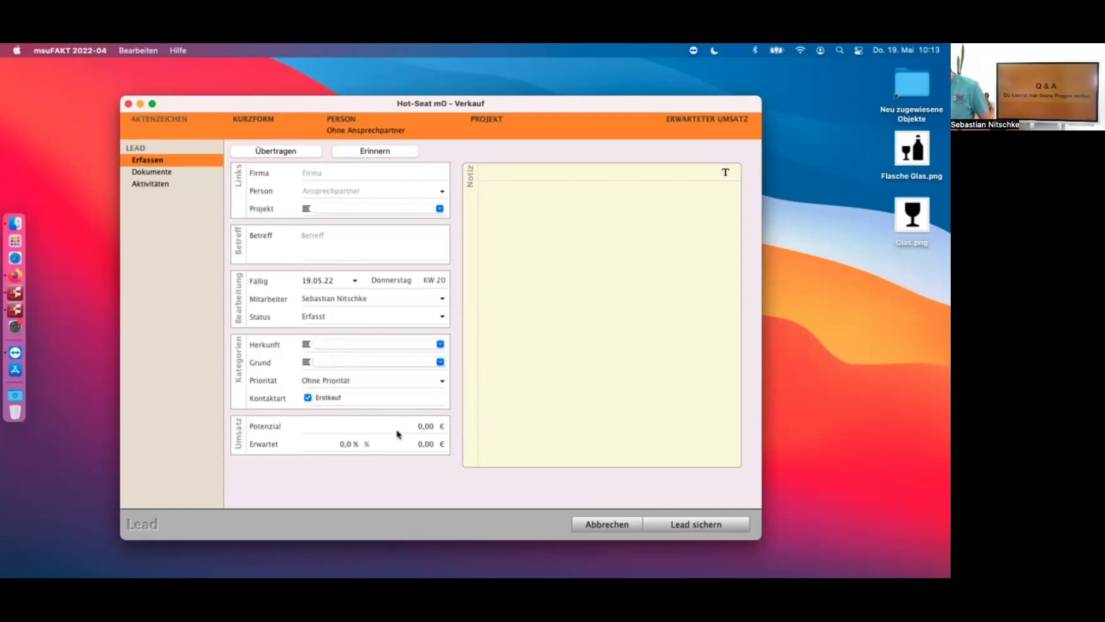
click(423, 427)
click(344, 443)
- Assign the existing customer to the lead by entering their surname as Firma, and set the Betreff to Tisch
click(315, 174)
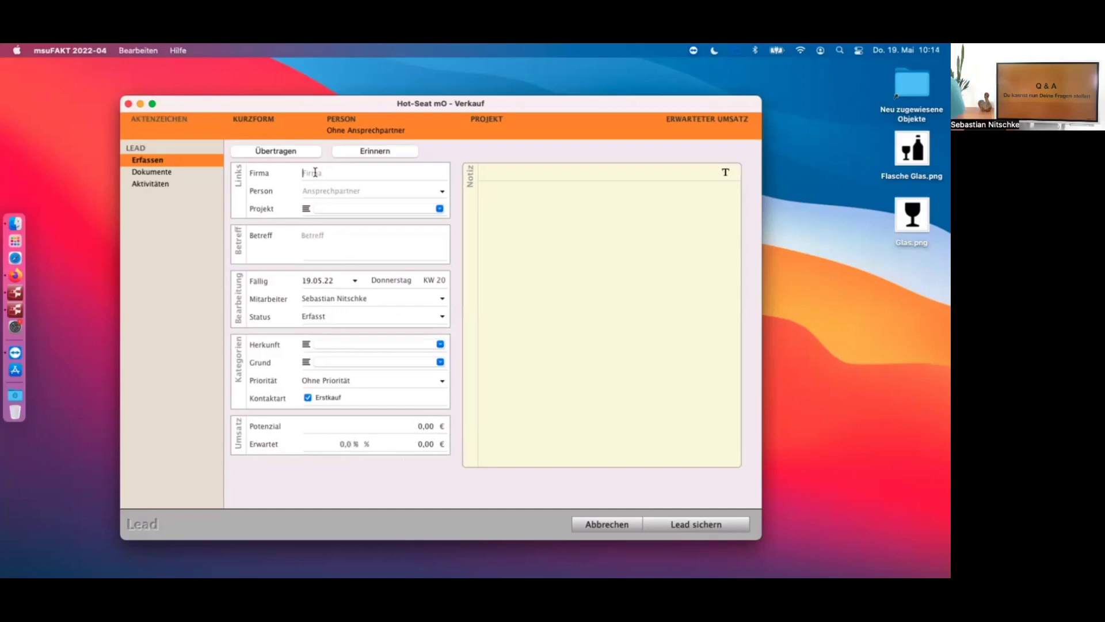
text(huge)
key(Tab)
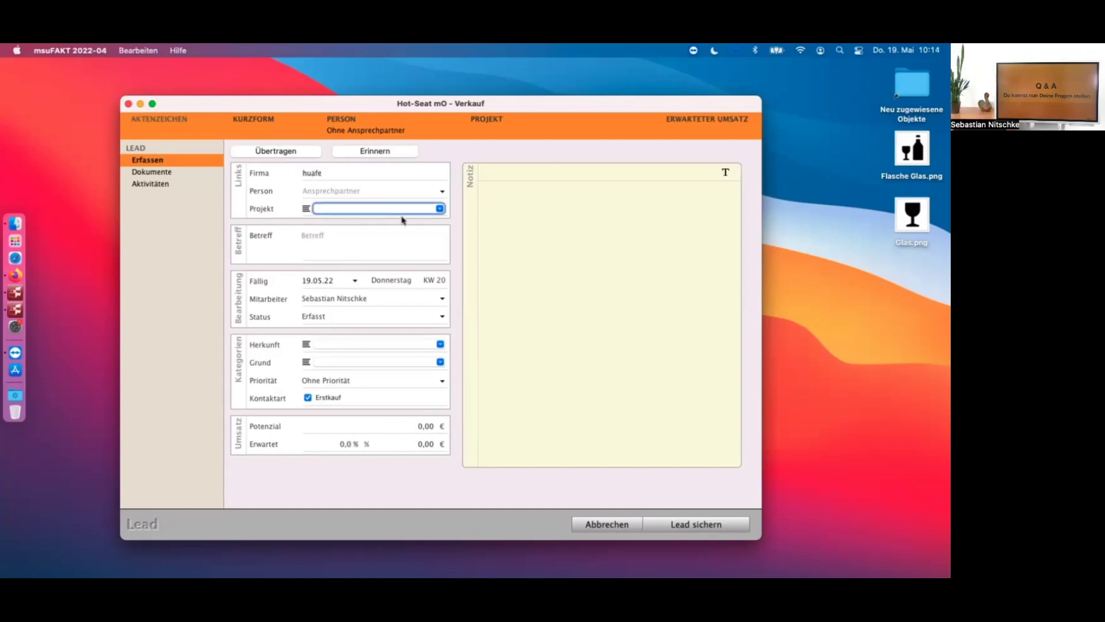
double_click(339, 172)
text(haufe)
key(Tab)
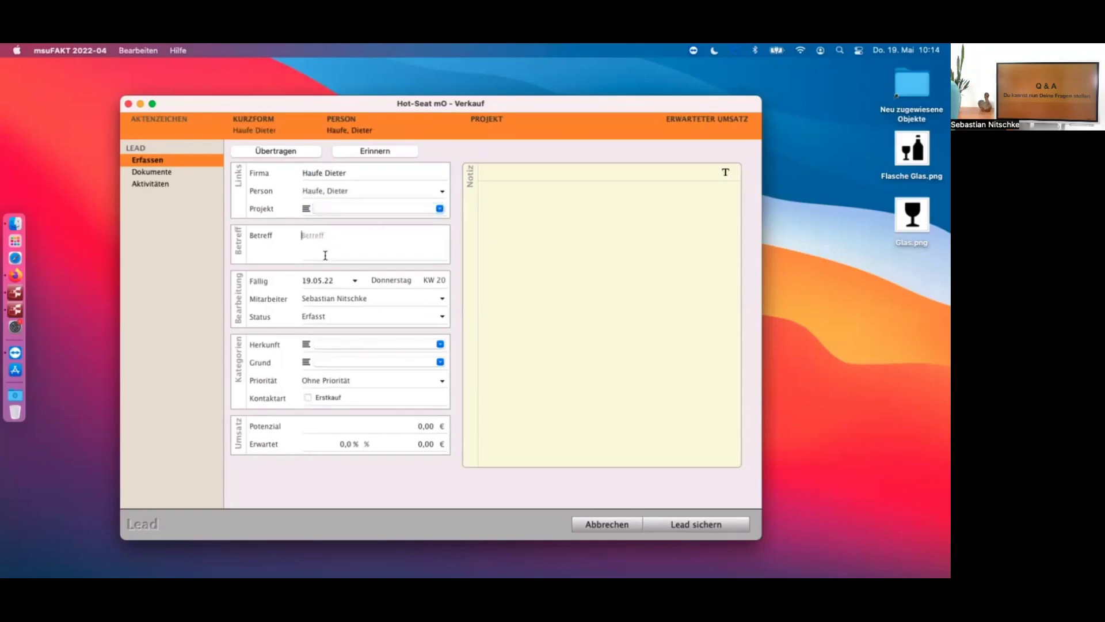
text(Tisch)
- Set the lead's Herkunft to Online-Werbung and its Grund to Unzufriedenheit alter Lieferant
click(439, 345)
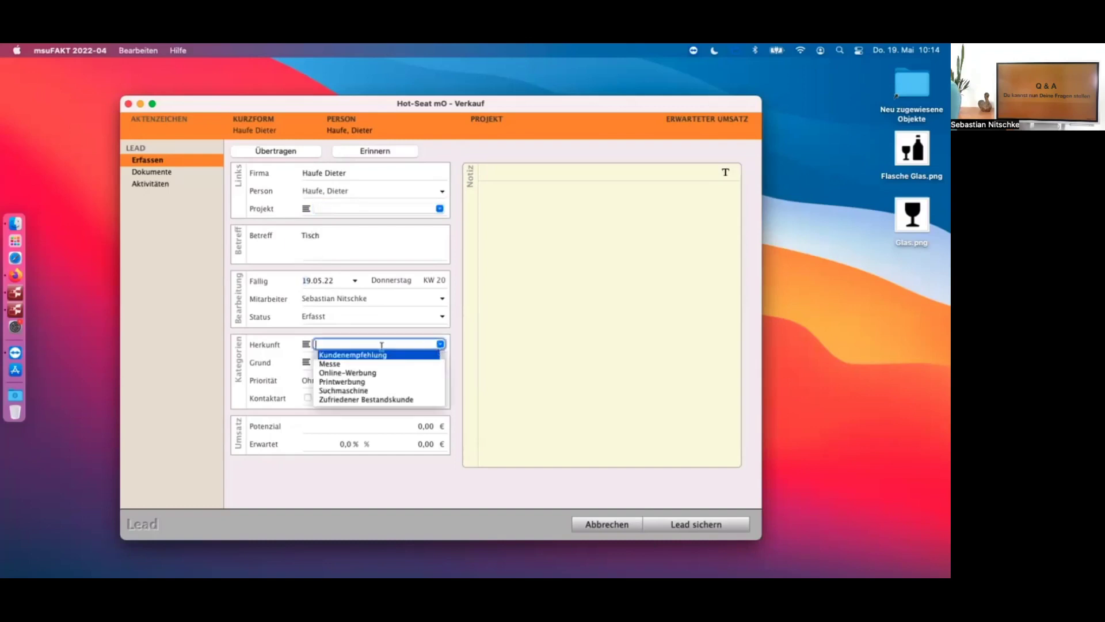
click(350, 373)
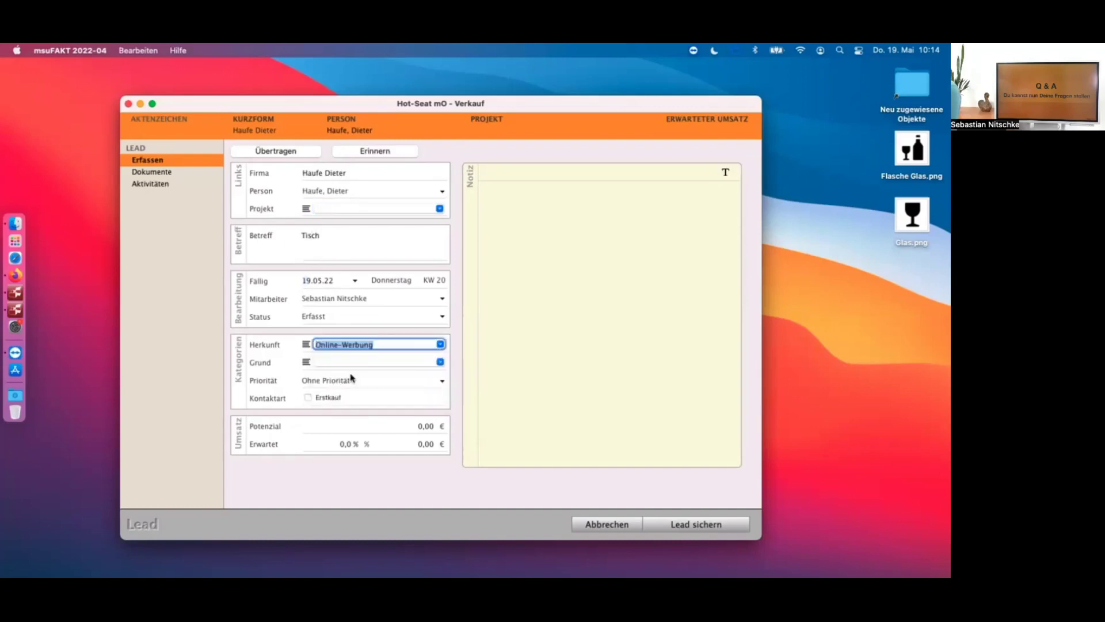
click(441, 362)
click(362, 391)
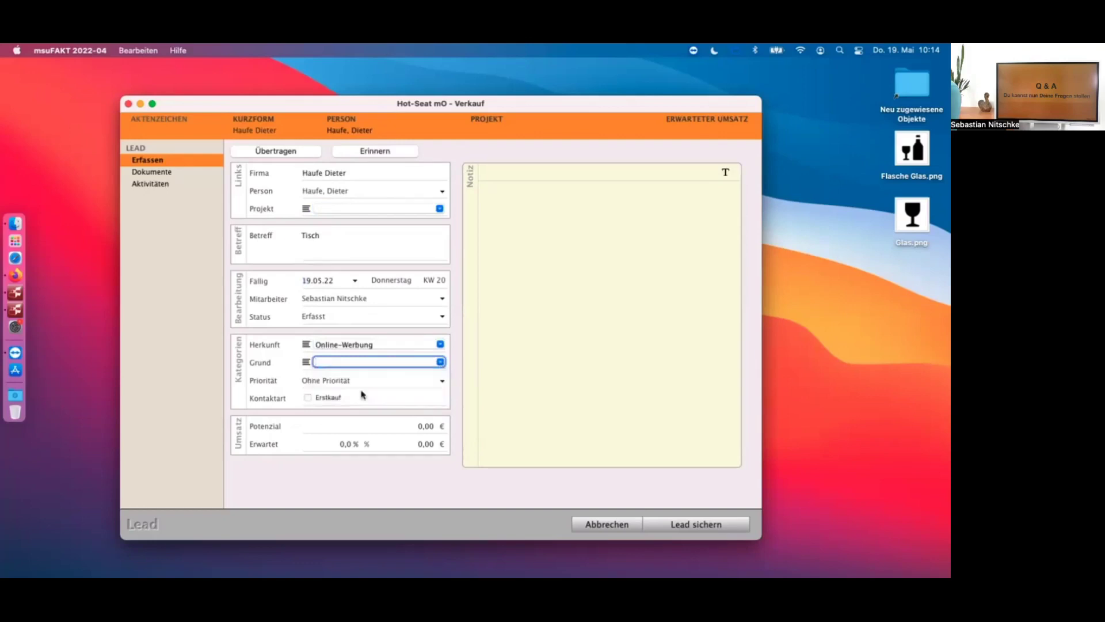
click(487, 393)
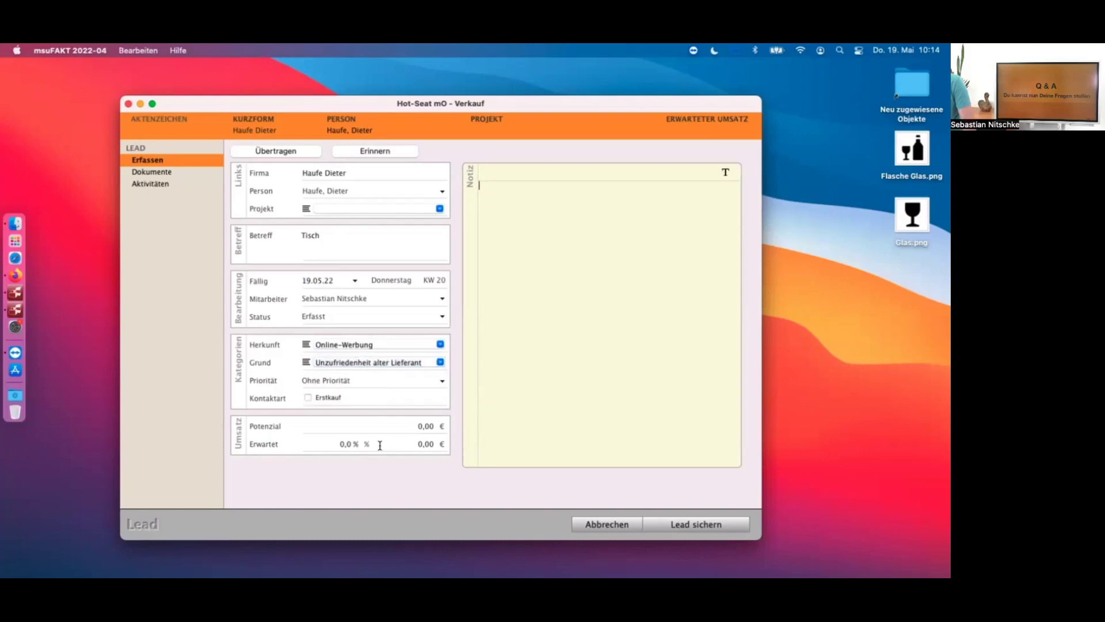
- Set the lead's revenue potential to 1000 € with an expected share of 75 %
click(406, 431)
text(1000)
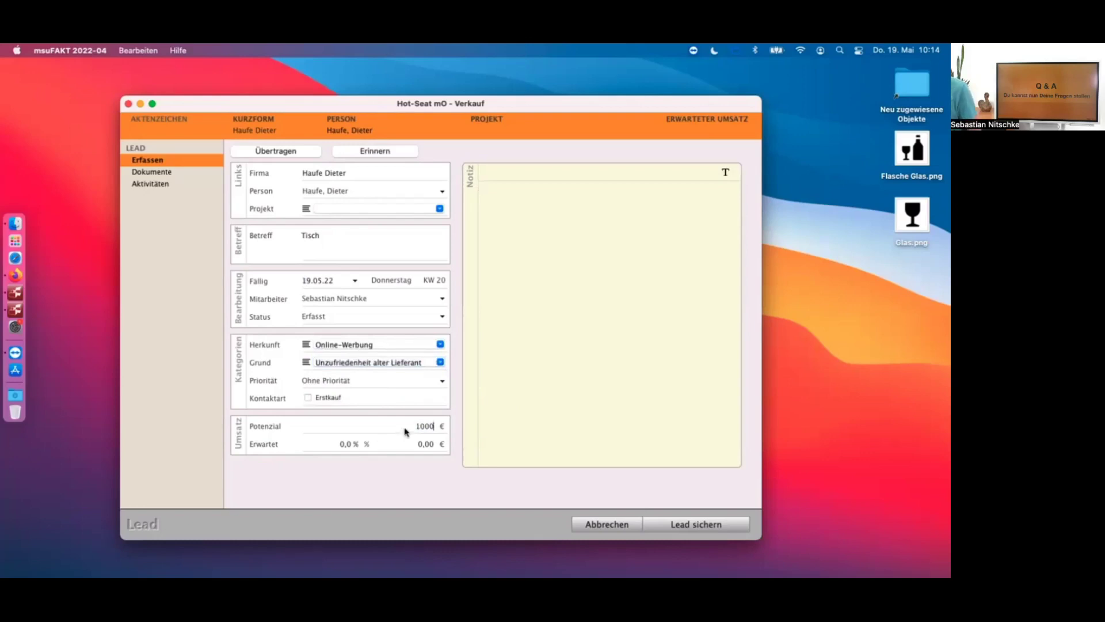
key(Tab)
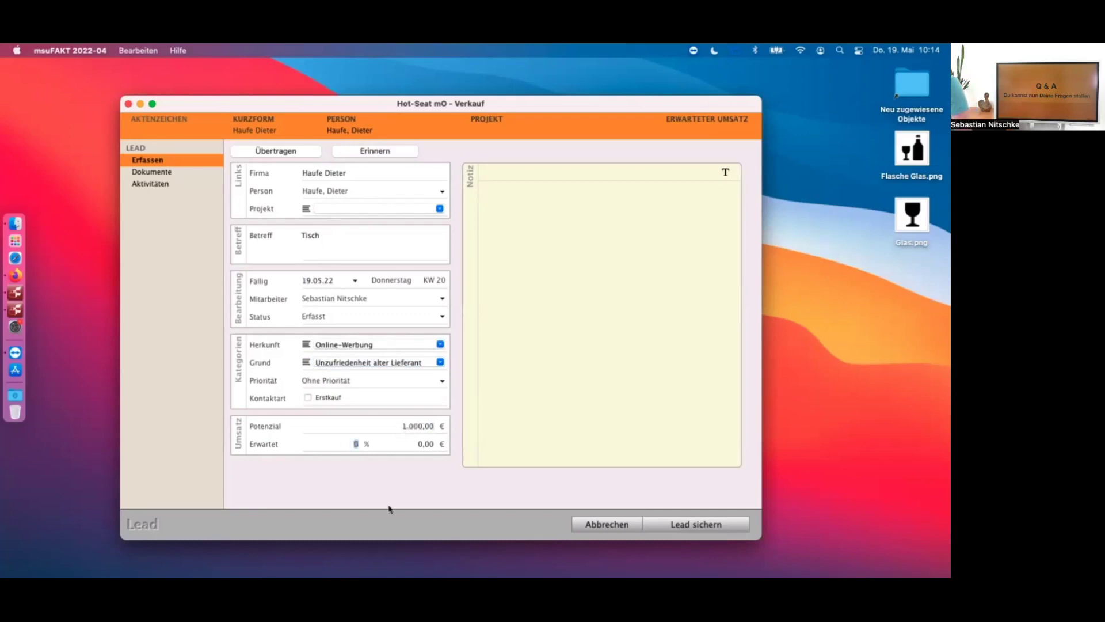
text(75)
key(Tab)
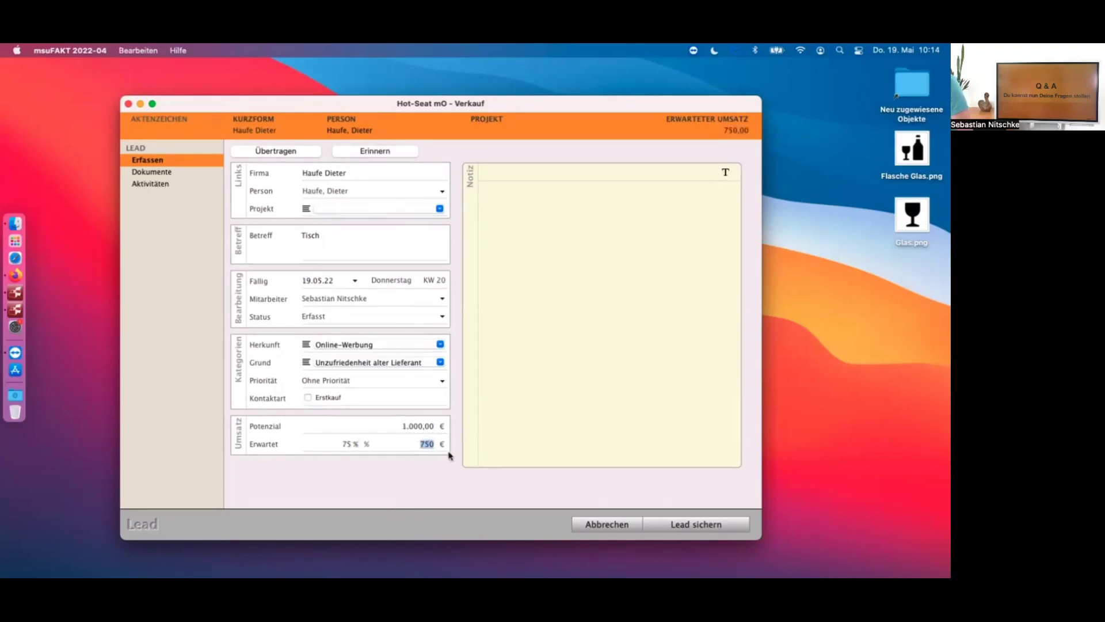
click(564, 422)
- Raise the lead's revenue potential to 10000 € and set the expected share to 10 %
click(432, 425)
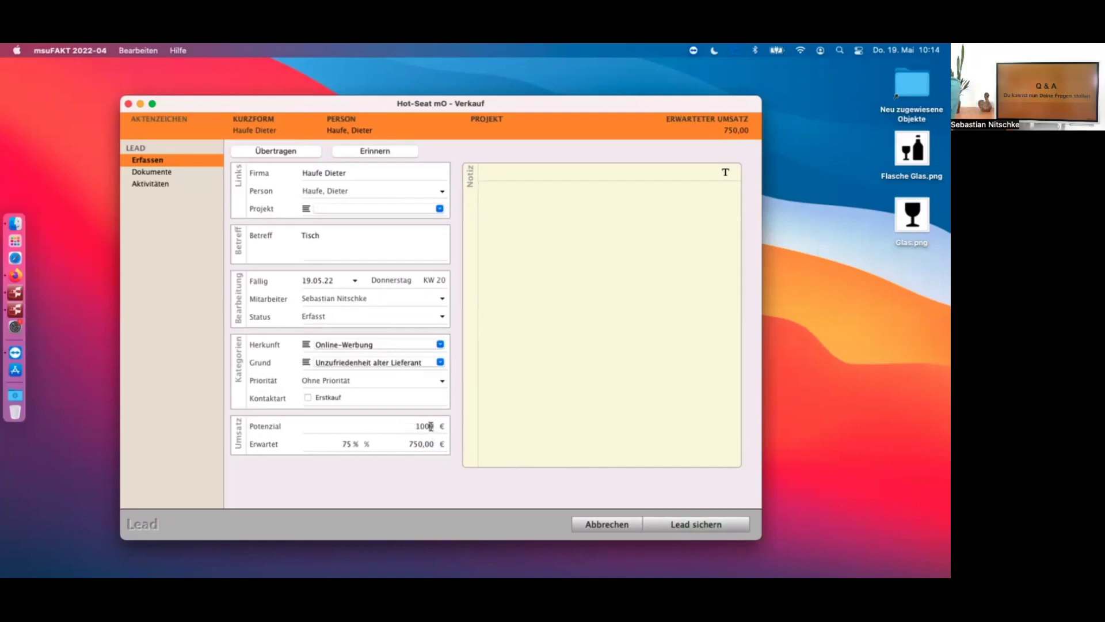
text(0)
click(342, 441)
text(10)
key(Tab)
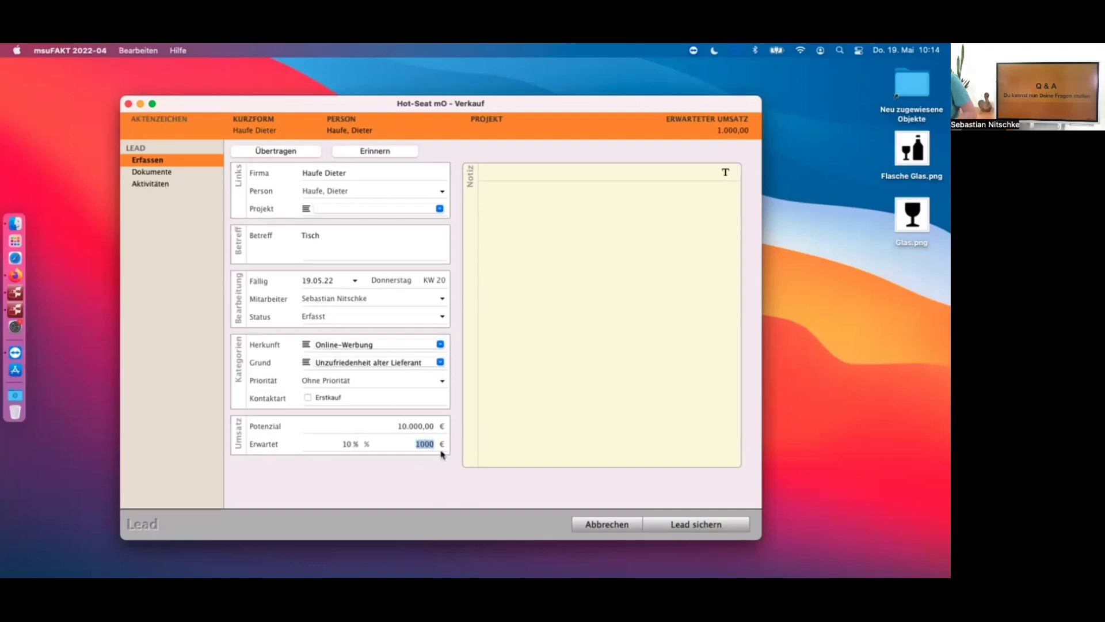
- Set the lead's revenue potential to 5000 € and the expected share to 75 %
key(shift+Tab)
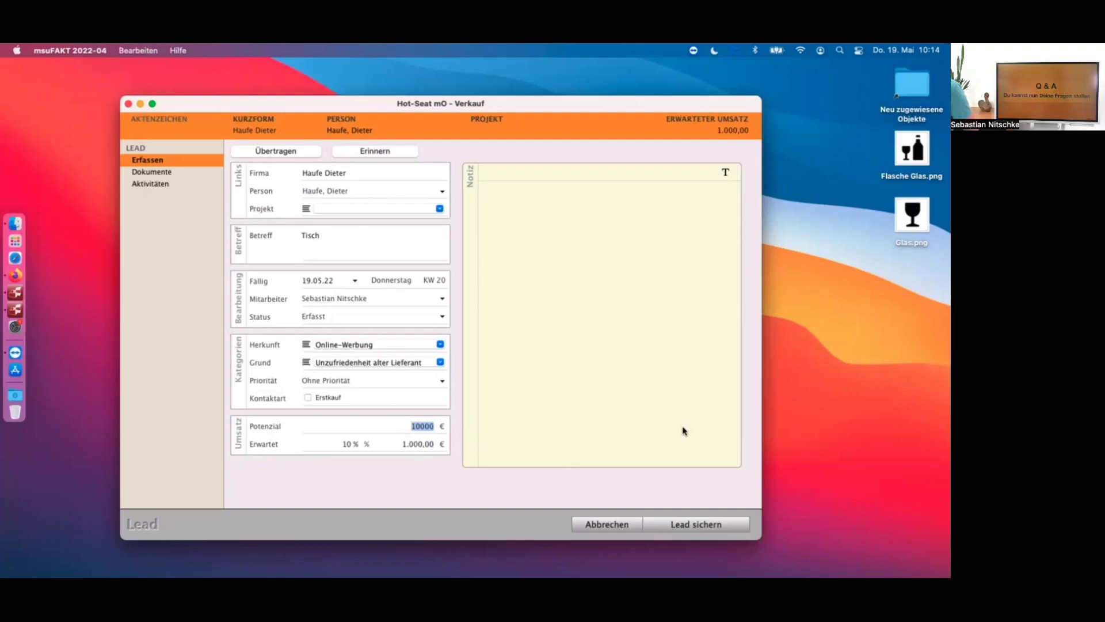
text(5000)
key(Tab)
text(75)
key(Tab)
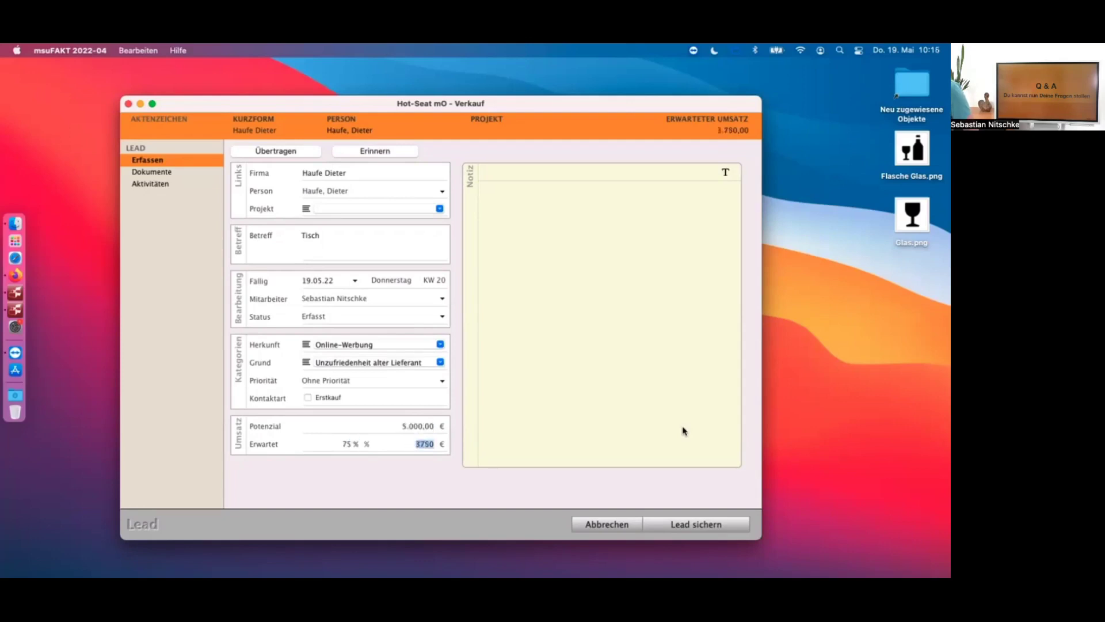
click(521, 446)
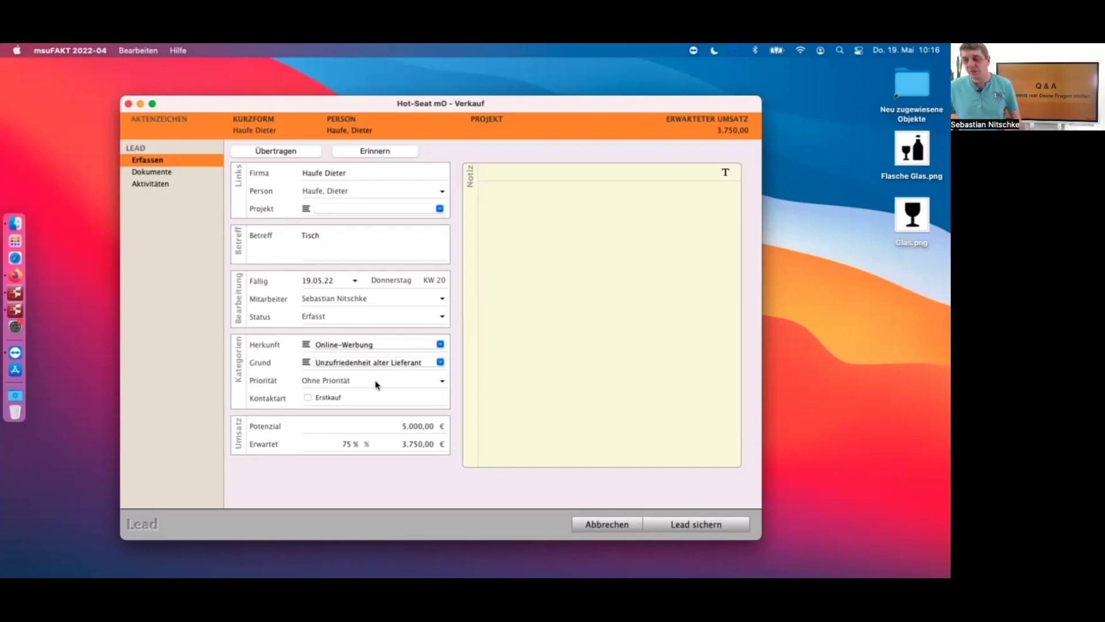
- View the text module selection for the lead's Notiz field and leave it without inserting anything
click(726, 173)
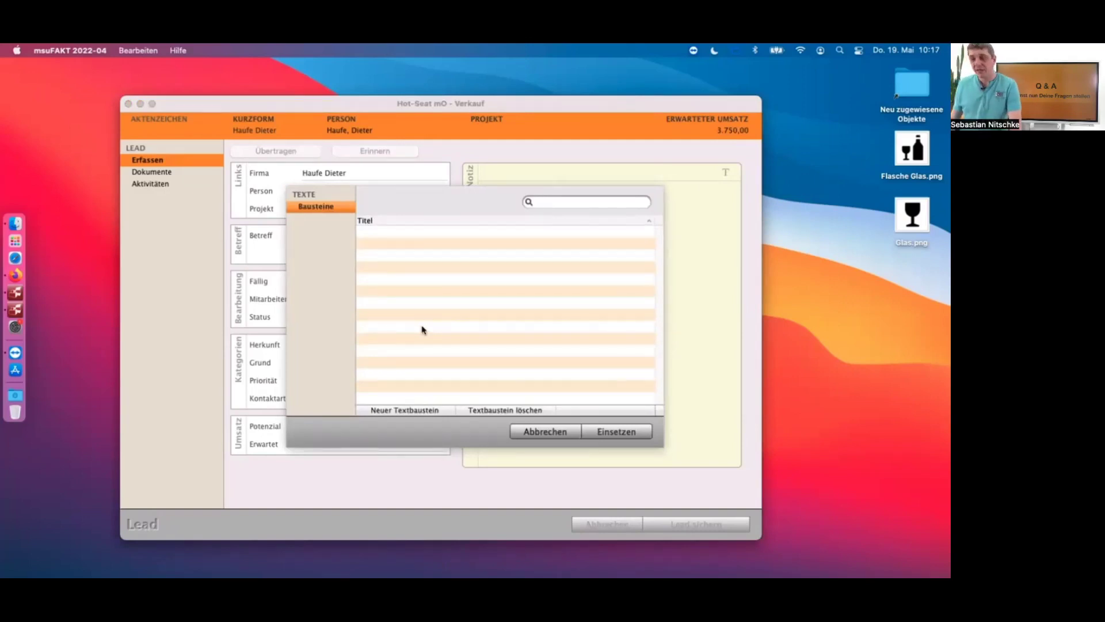
click(541, 429)
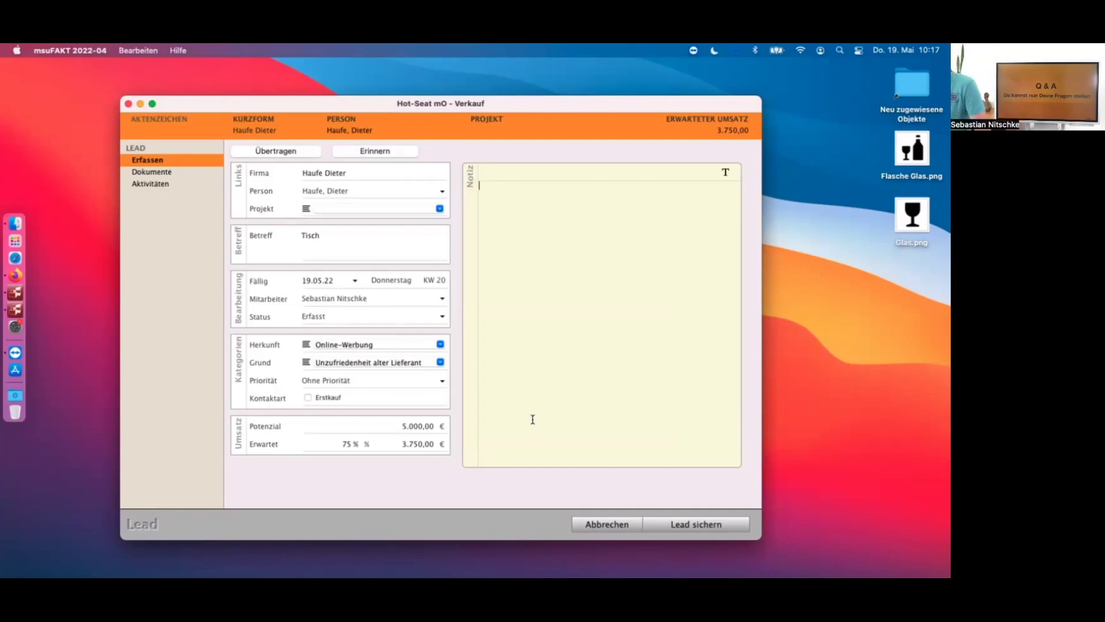
click(726, 172)
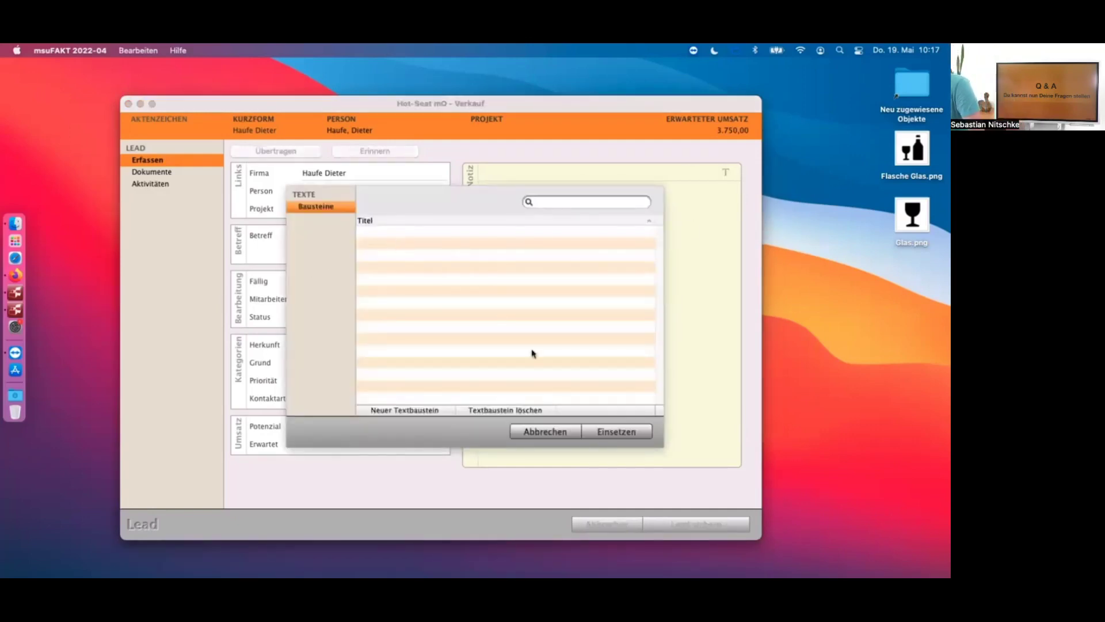
click(531, 432)
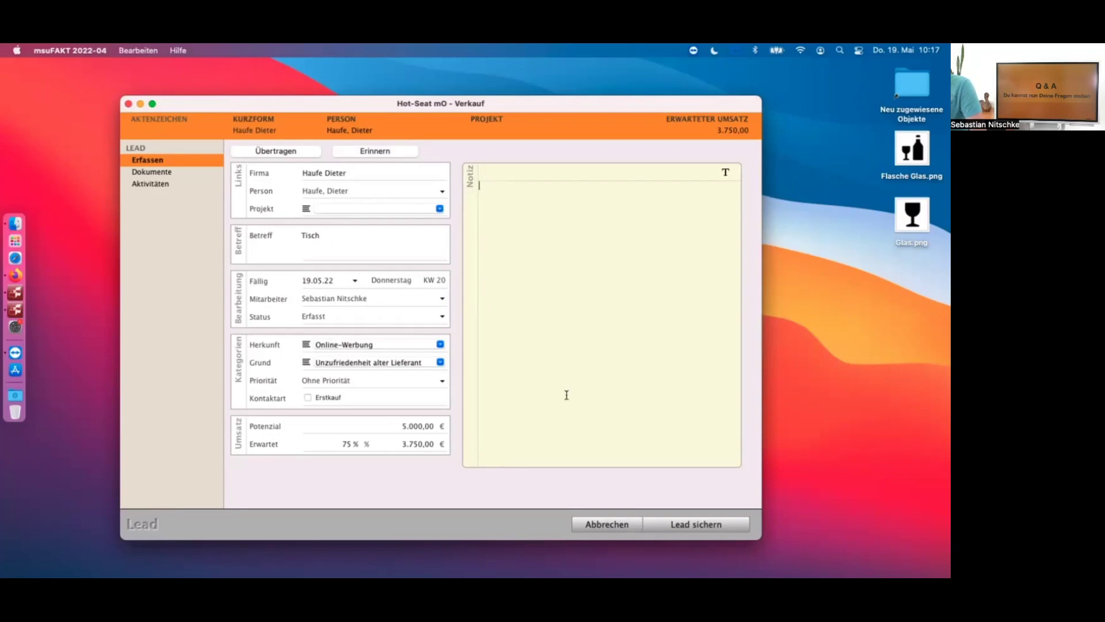
- Examine the Chronik and Termine lists among the lead's Aktivitäten
click(153, 184)
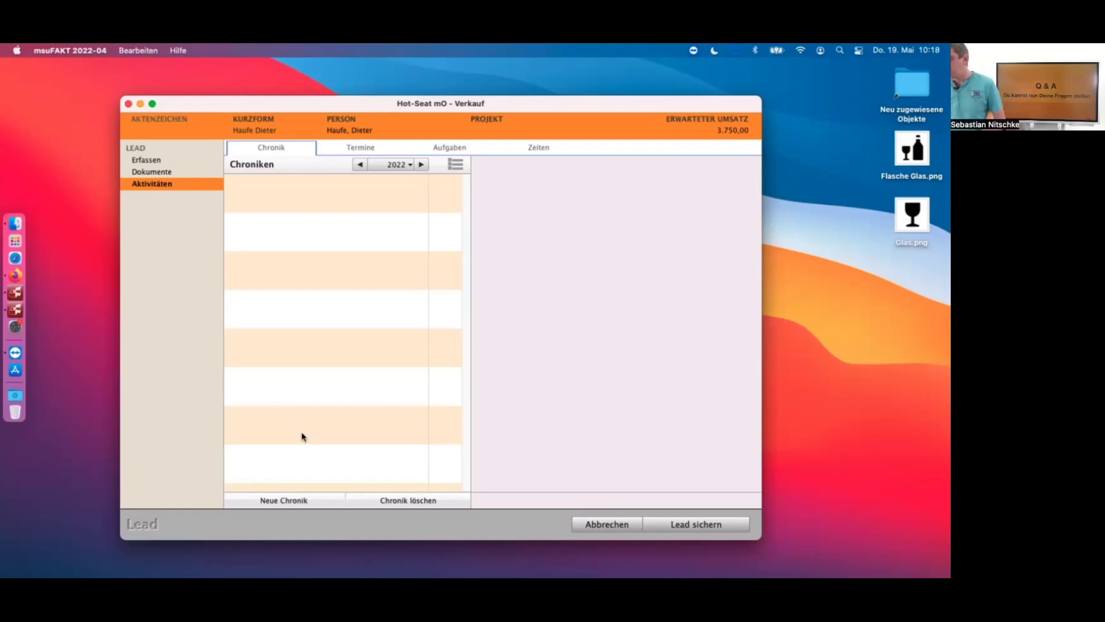
click(362, 146)
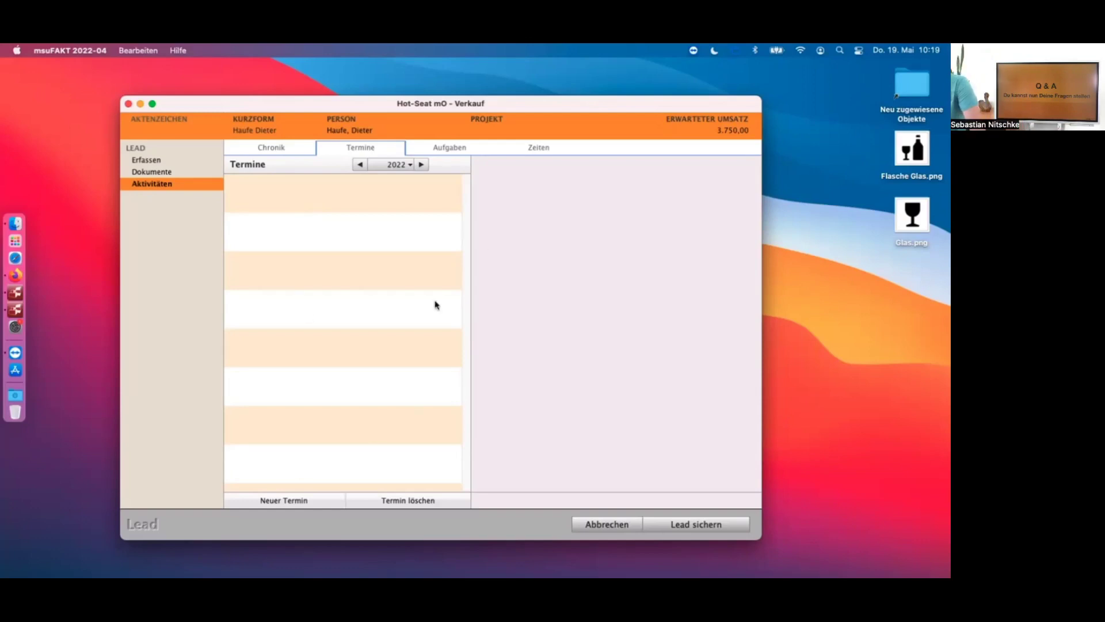
- Create an appointment for the lead on 20.05.22 with the subject "Termin zu8m Lead" and save it
click(283, 508)
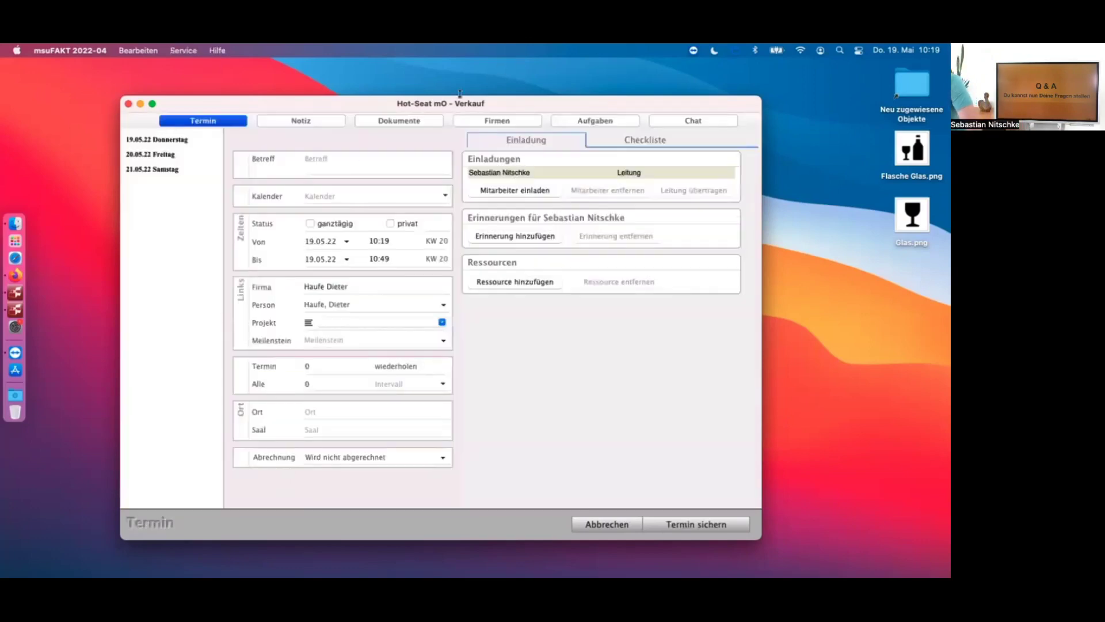
click(341, 165)
text(Termin zum Lead)
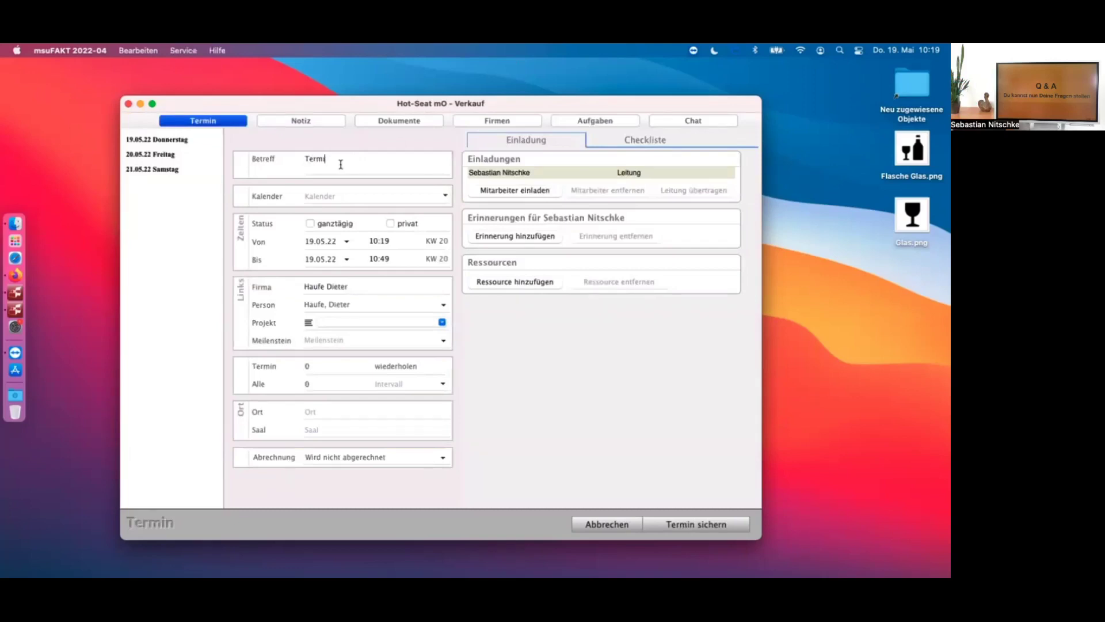
click(347, 241)
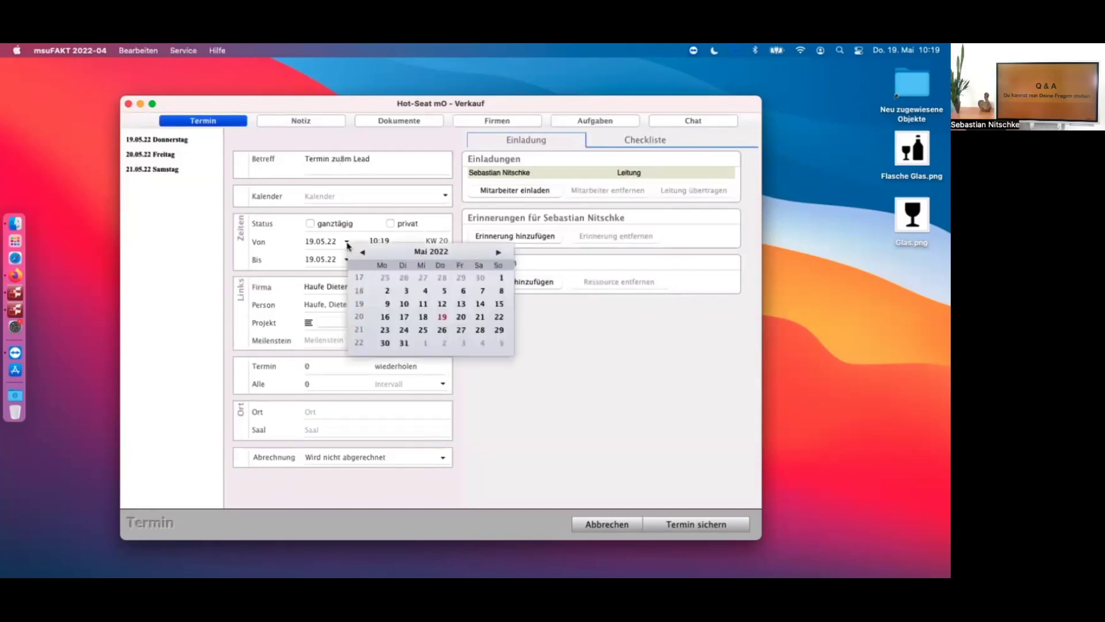
click(463, 317)
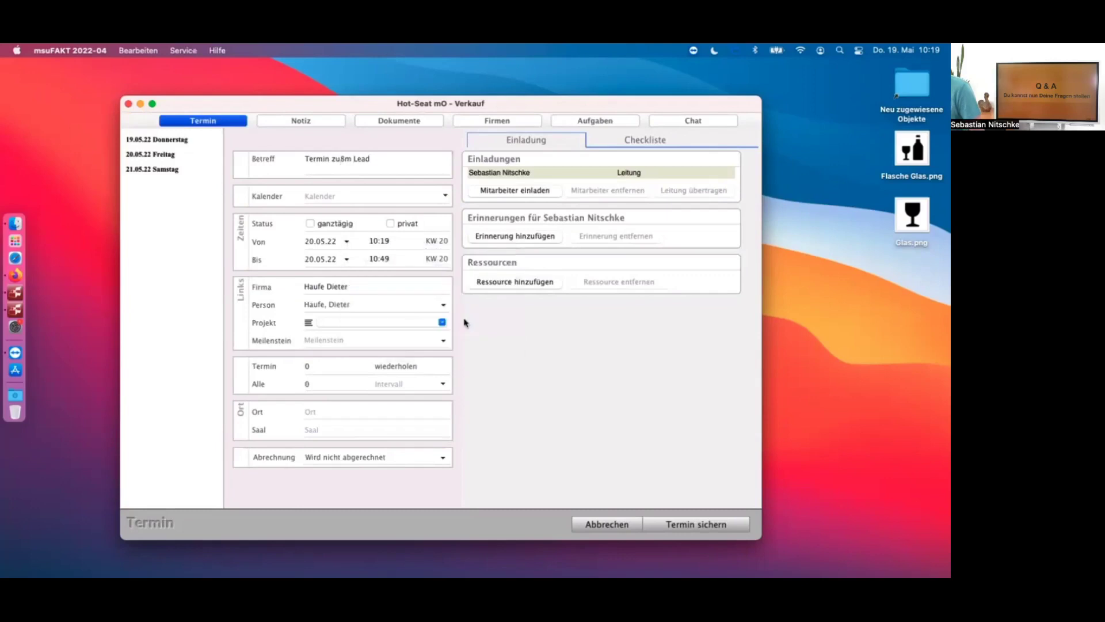
click(695, 524)
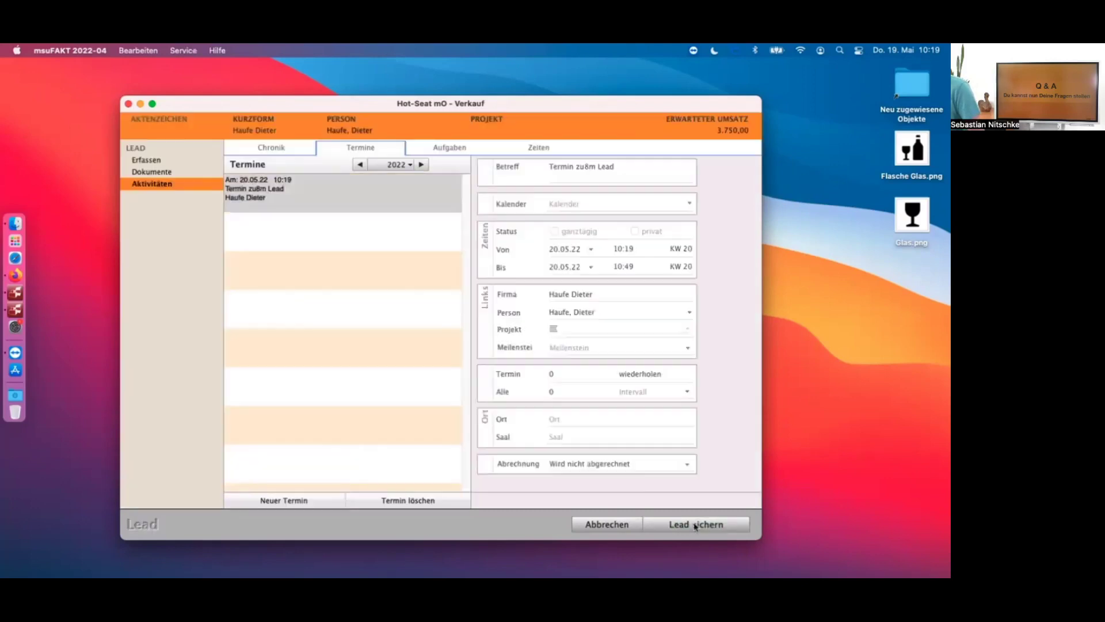
- Start a new task for the lead with the subject "Präsentation zusenden"
click(450, 149)
click(279, 498)
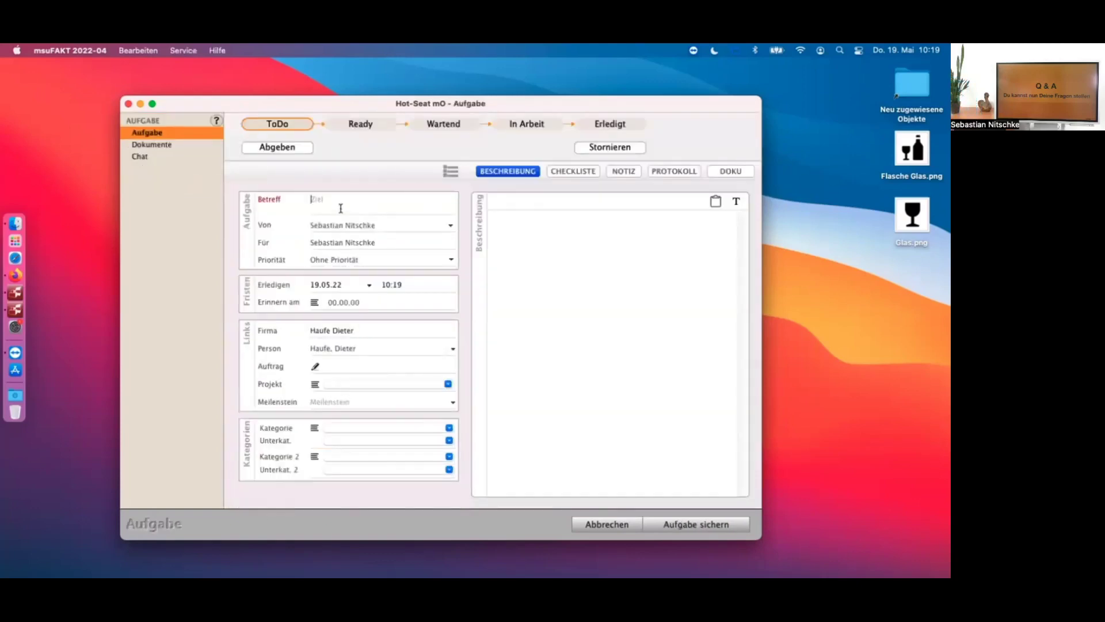
click(379, 208)
text(F)
key(BackSpace)
text(Firmen)
key(BackSpace)
key(BackSpace)
key(BackSpace)
key(BackSpace)
key(BackSpace)
key(BackSpace)
text(Präsentation zusenden)
- Enter "Firmenpräsi" and "Produktuinfos Tisch" on separate lines in the task's Beschreibung
click(565, 273)
text(Firmenpräs)
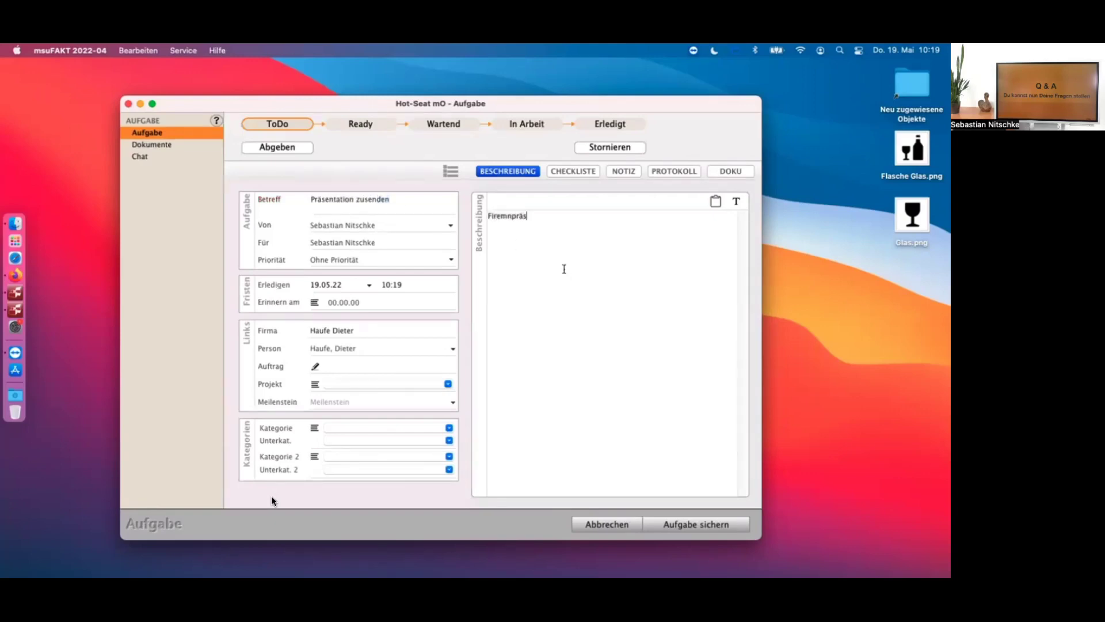
text(i)
key(Right)
key(Right)
key(shift+Right)
key(shift+Right)
text(me)
text(Produktu)
text(infos)
text( Tisch)
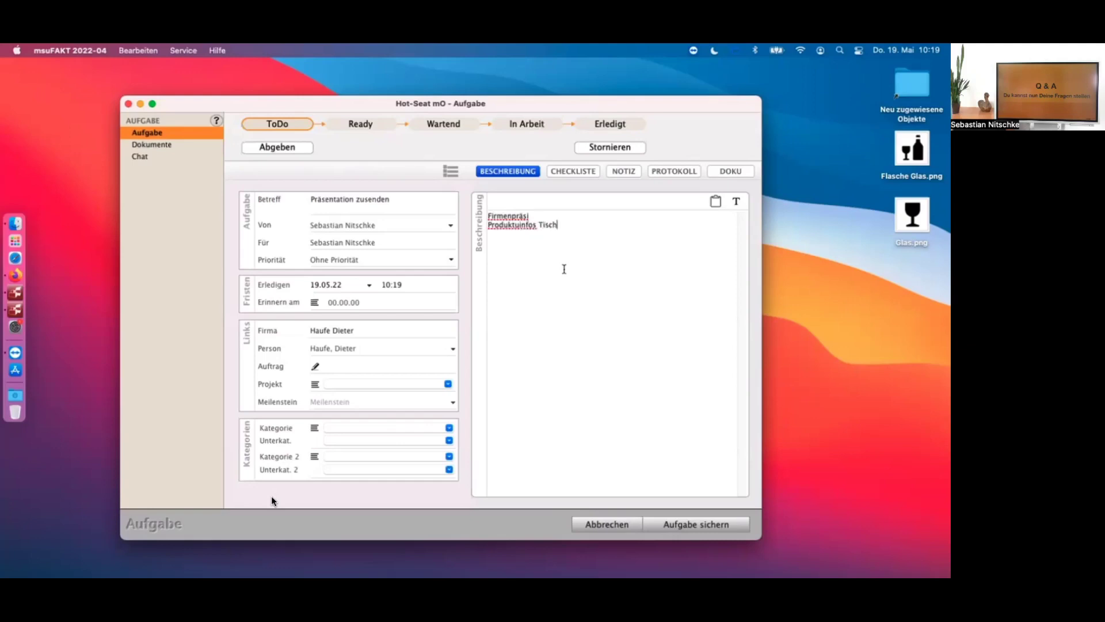
- Hand the task over to the second employee, keeping the suggested due date
click(277, 149)
click(401, 258)
click(406, 289)
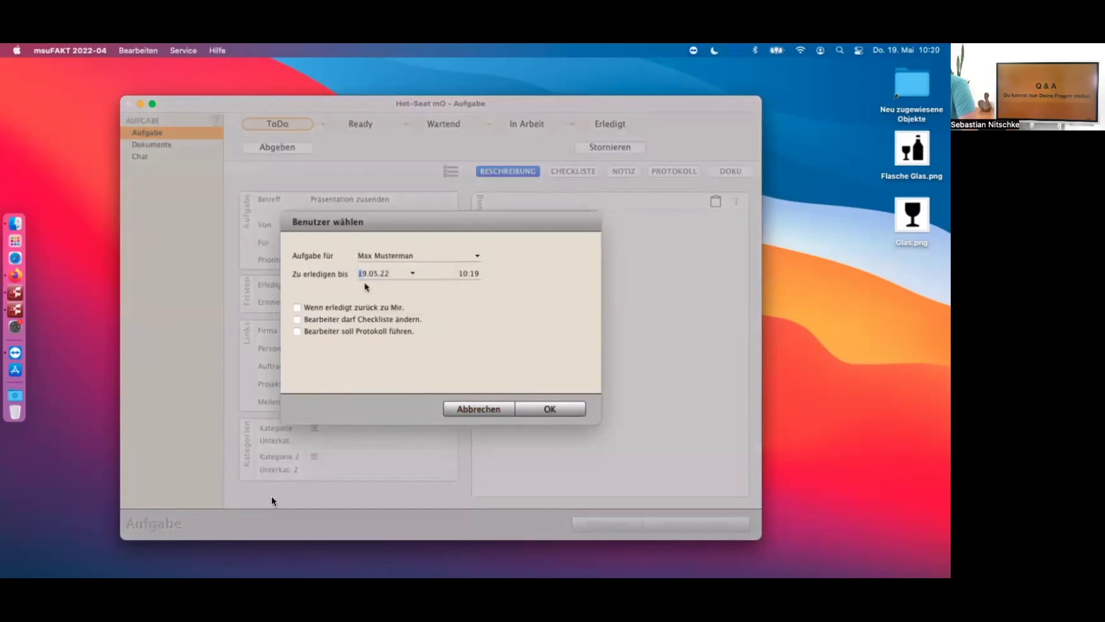
click(526, 408)
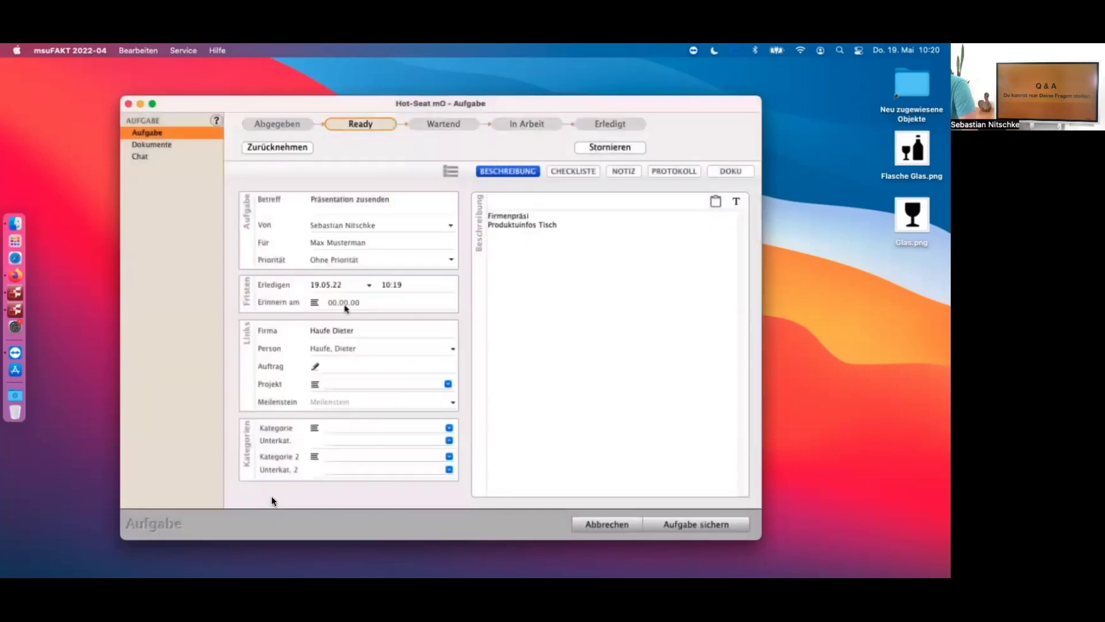
- Set the task's priority to Hoch, then save the task and the lead
click(341, 265)
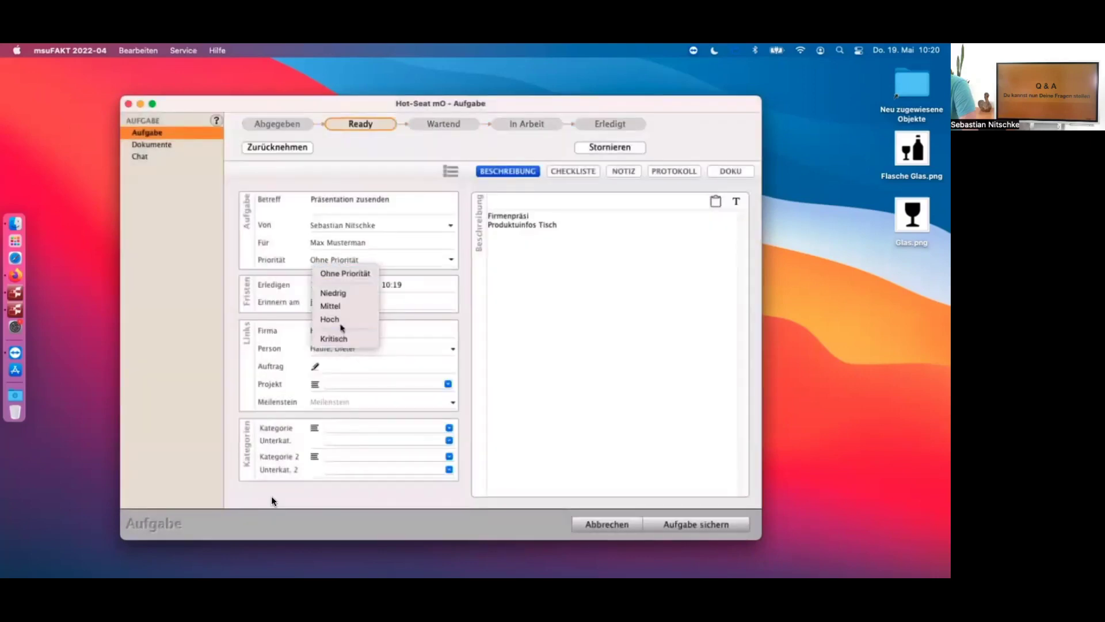
click(339, 319)
click(688, 526)
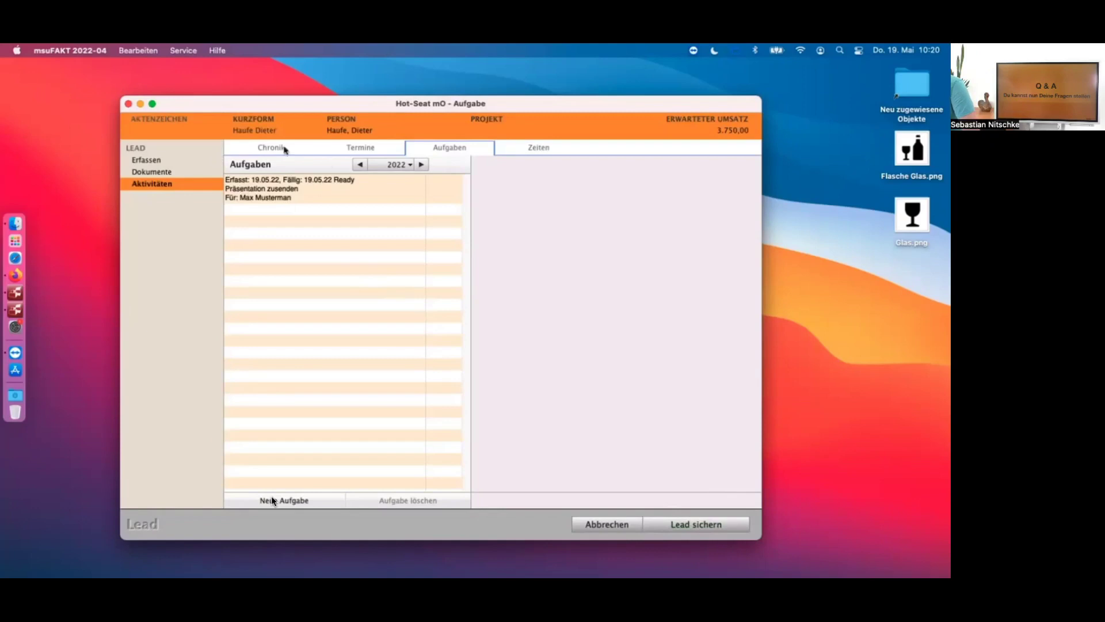
click(677, 529)
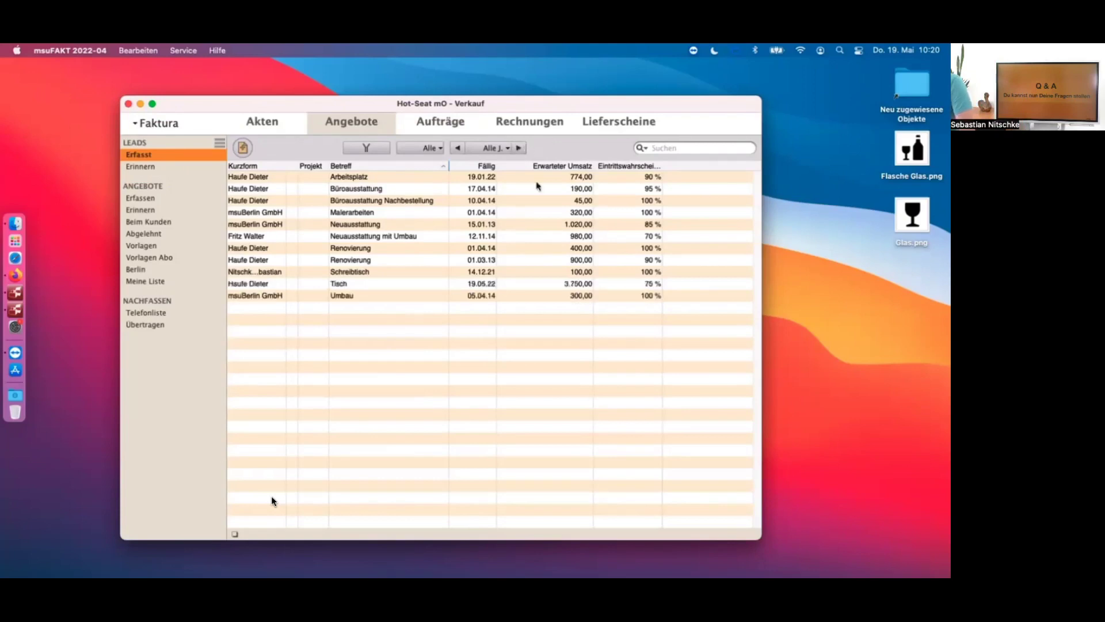
- Review the Tisch lead and other entries in the captured leads list, then close the sales window
click(307, 296)
click(356, 286)
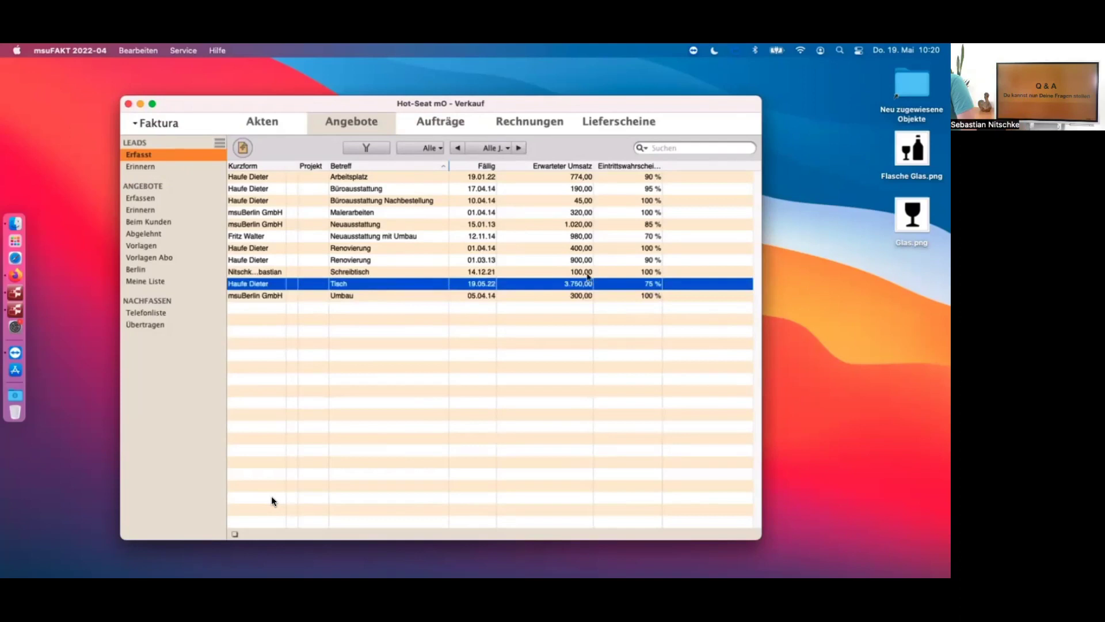
click(431, 273)
click(320, 212)
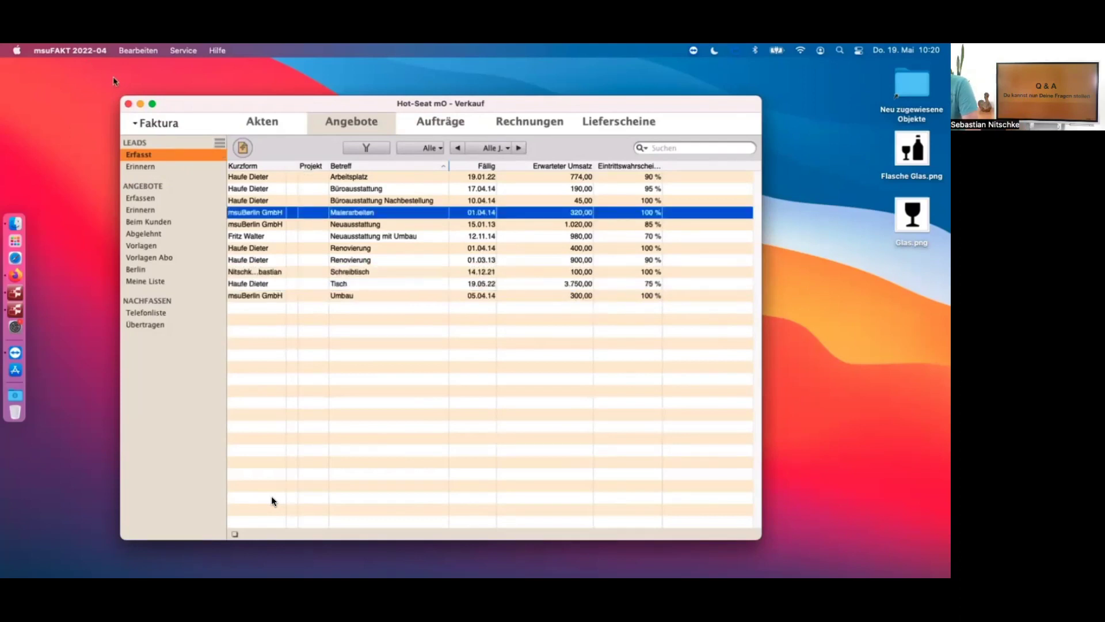
click(128, 104)
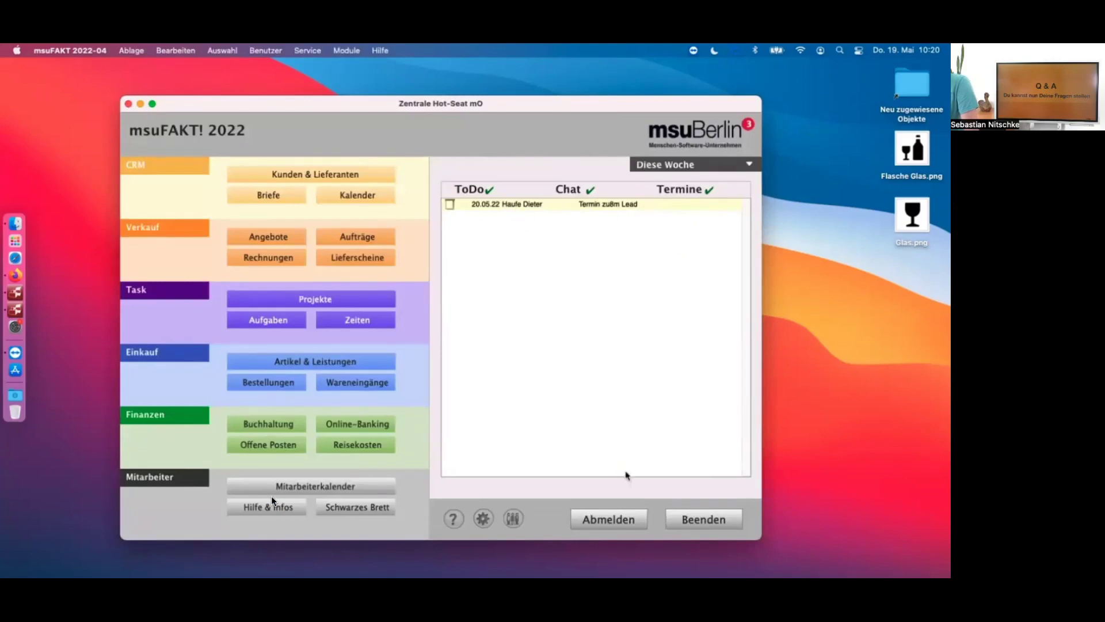
- Log in as the assigned employee to check the handed-over task in the ToDo list, then return to the original user account
click(608, 518)
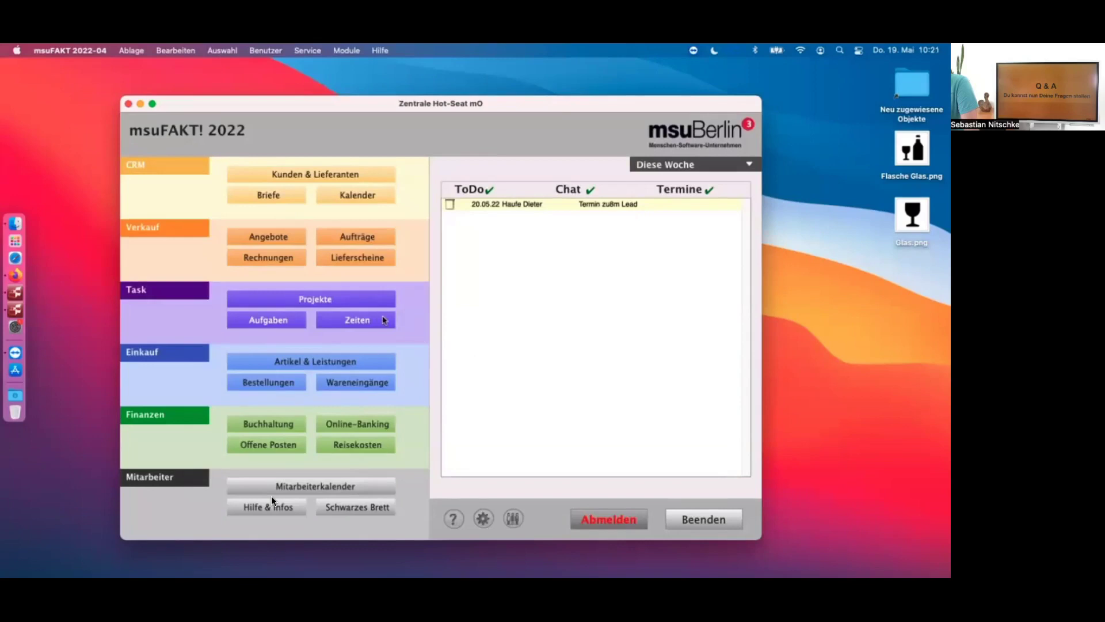
double_click(341, 252)
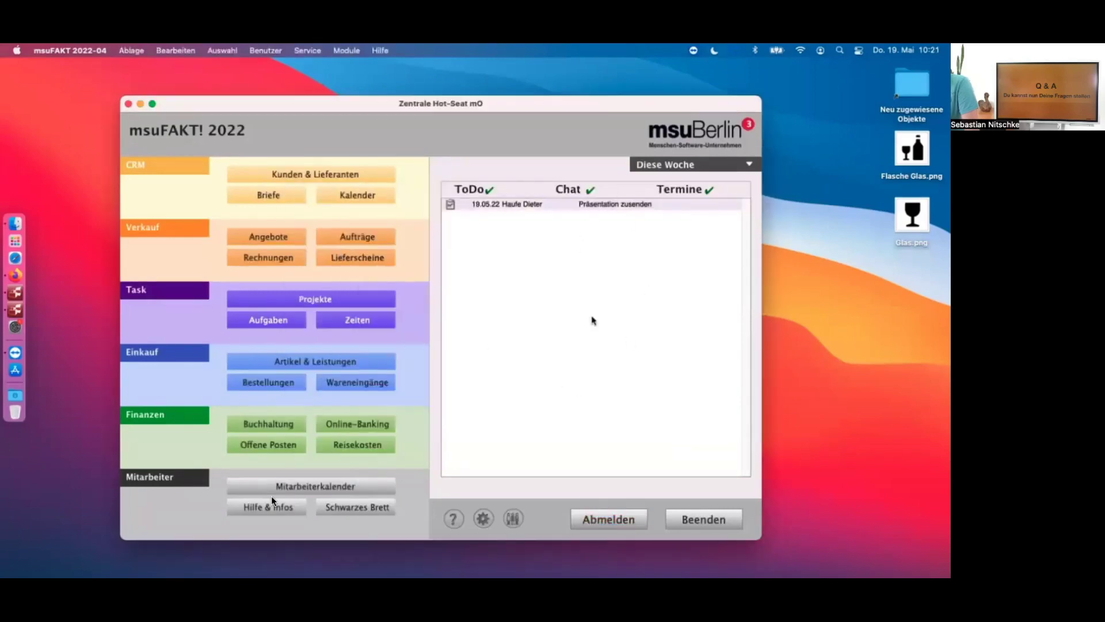
click(613, 521)
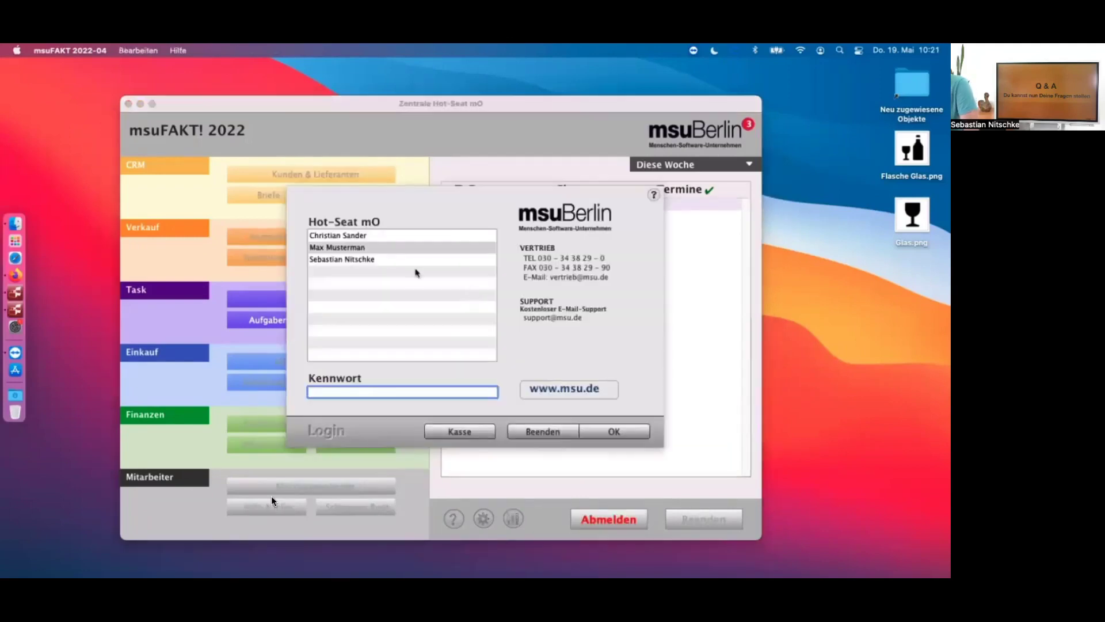
double_click(385, 258)
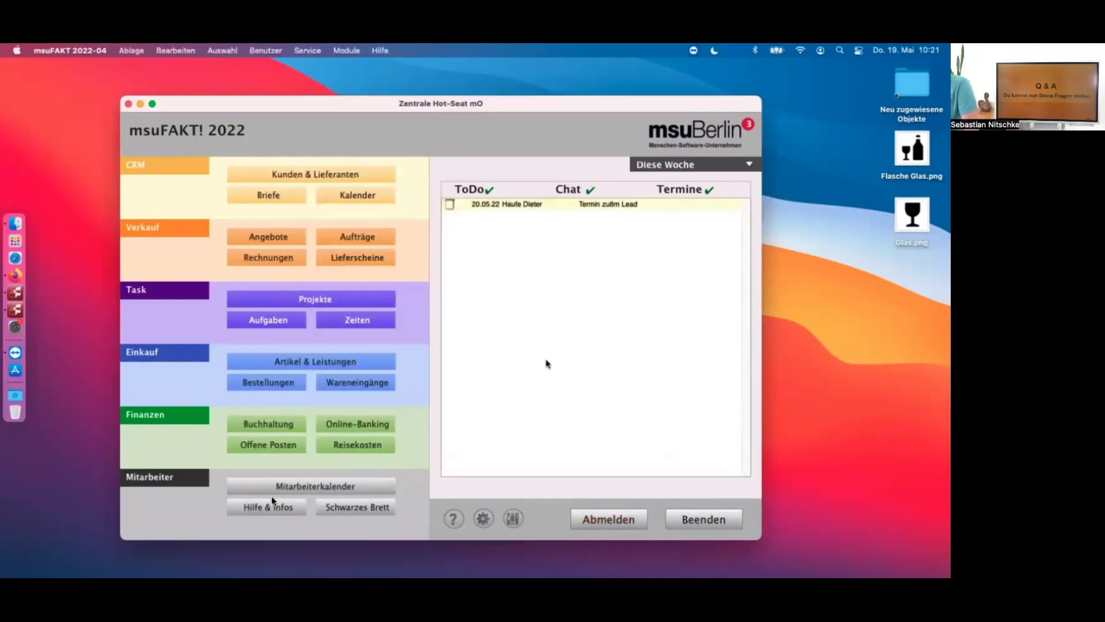
- Mark the "Termin zu8m Lead" appointment as done in its Notiz section and save it
double_click(515, 205)
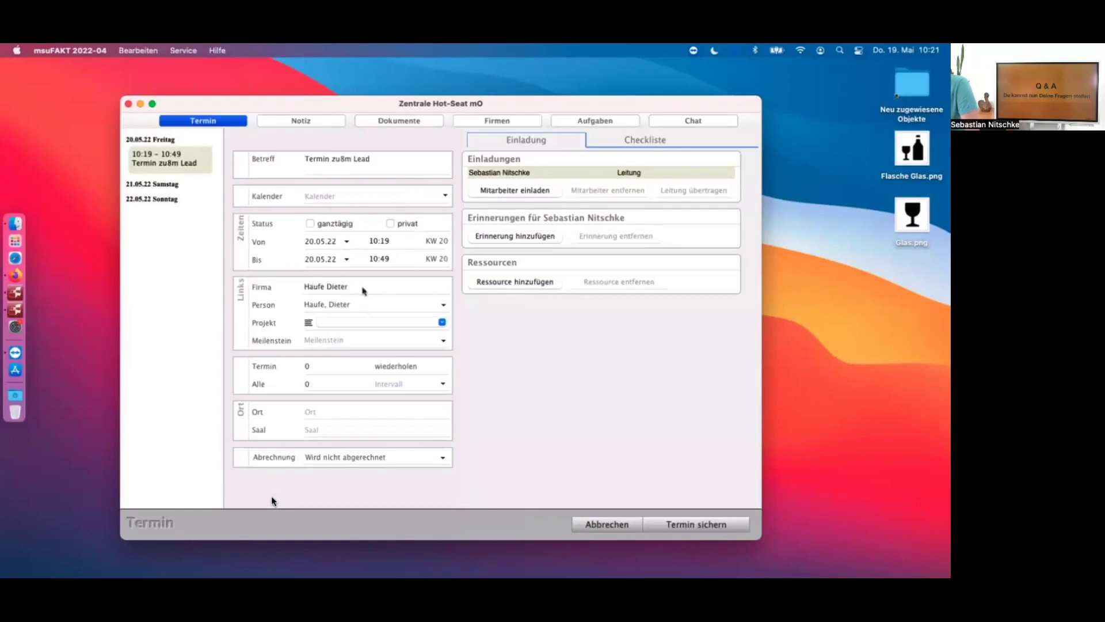
click(311, 124)
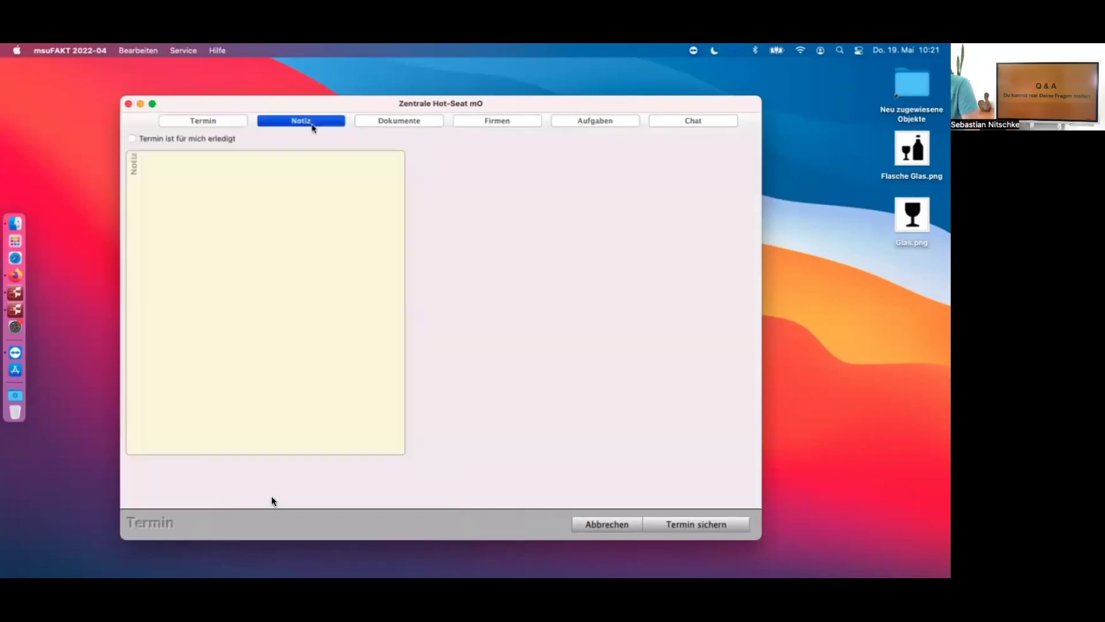
click(155, 141)
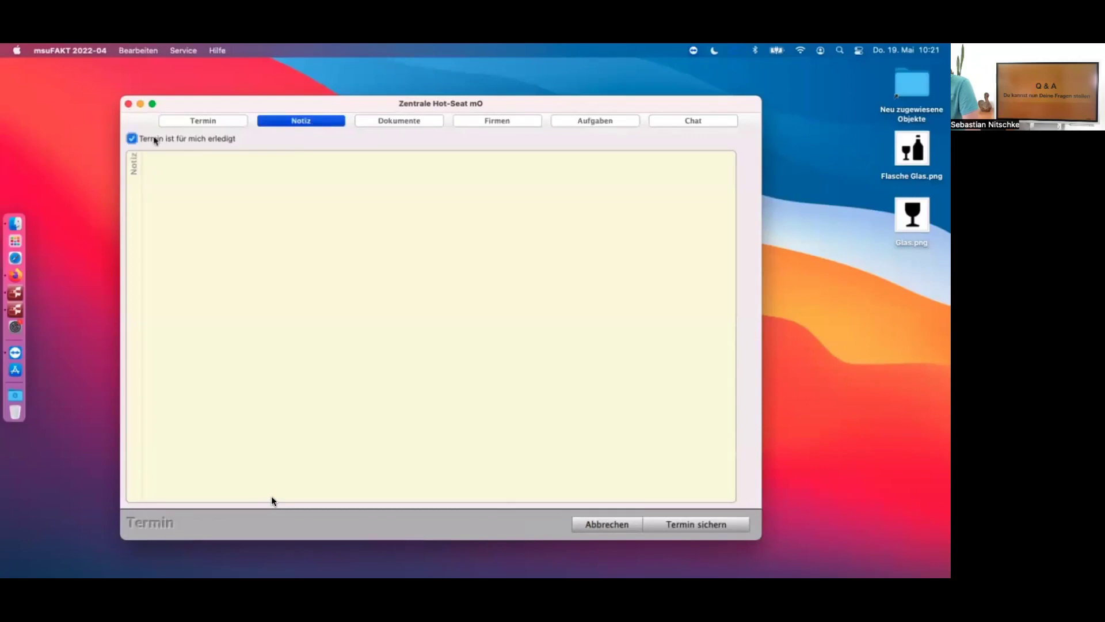
click(714, 524)
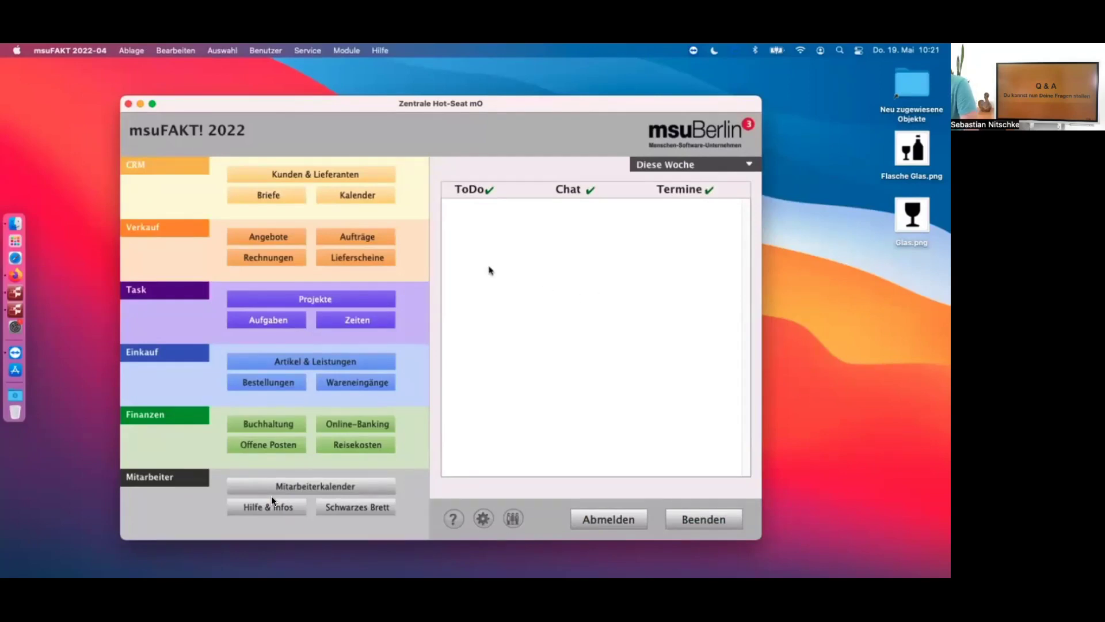
- Show the captured leads in the Angebote area and view a blank lead form, leaving it without saving
click(269, 237)
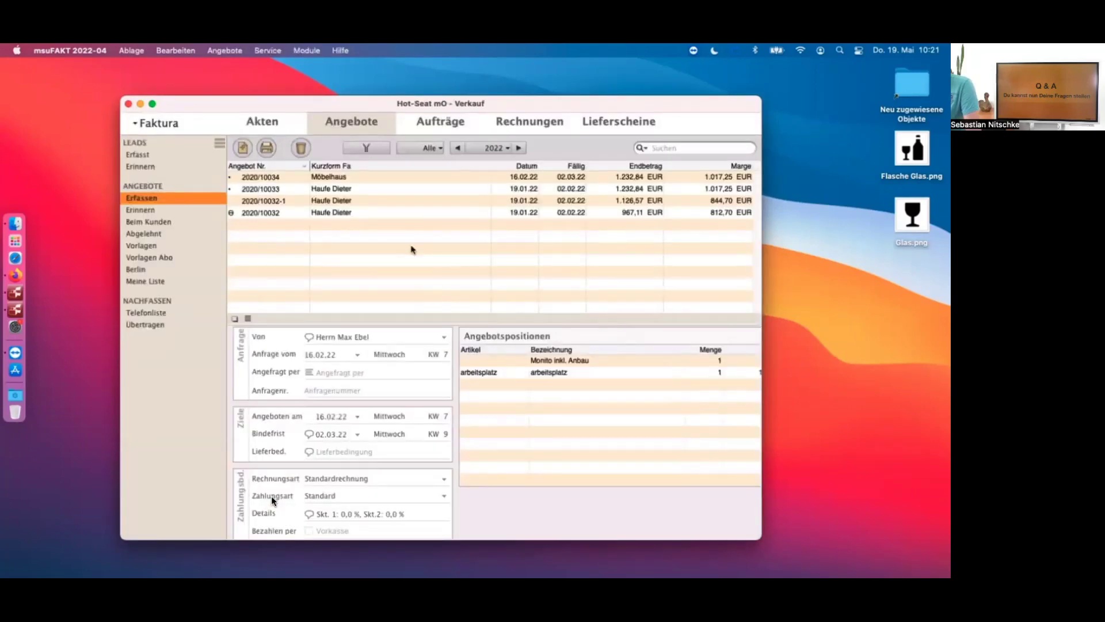
click(380, 212)
click(252, 237)
click(138, 155)
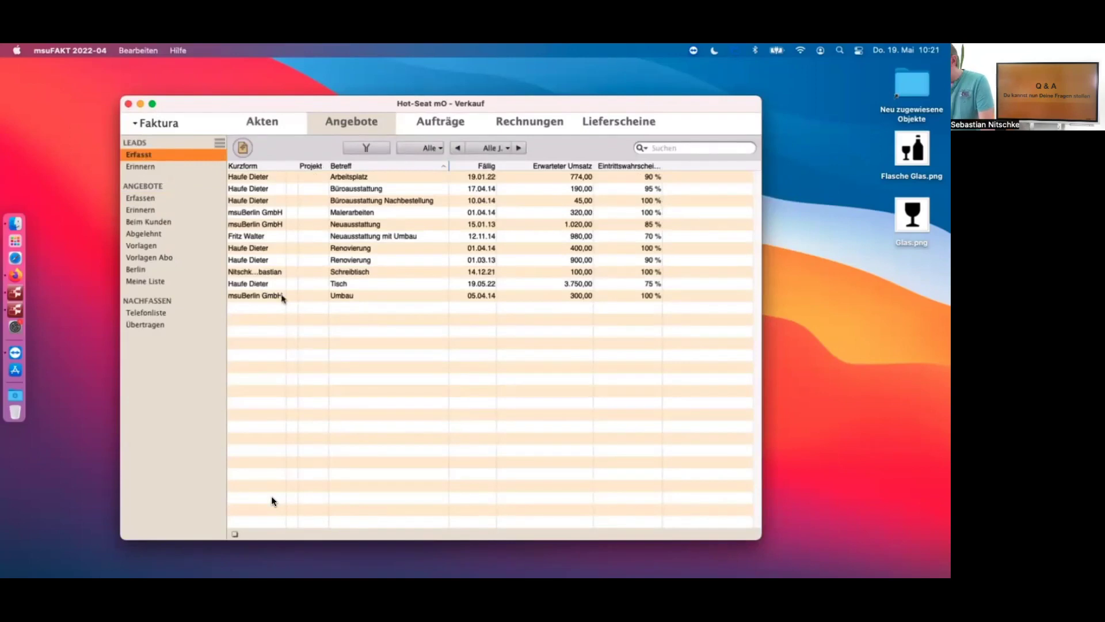
click(242, 148)
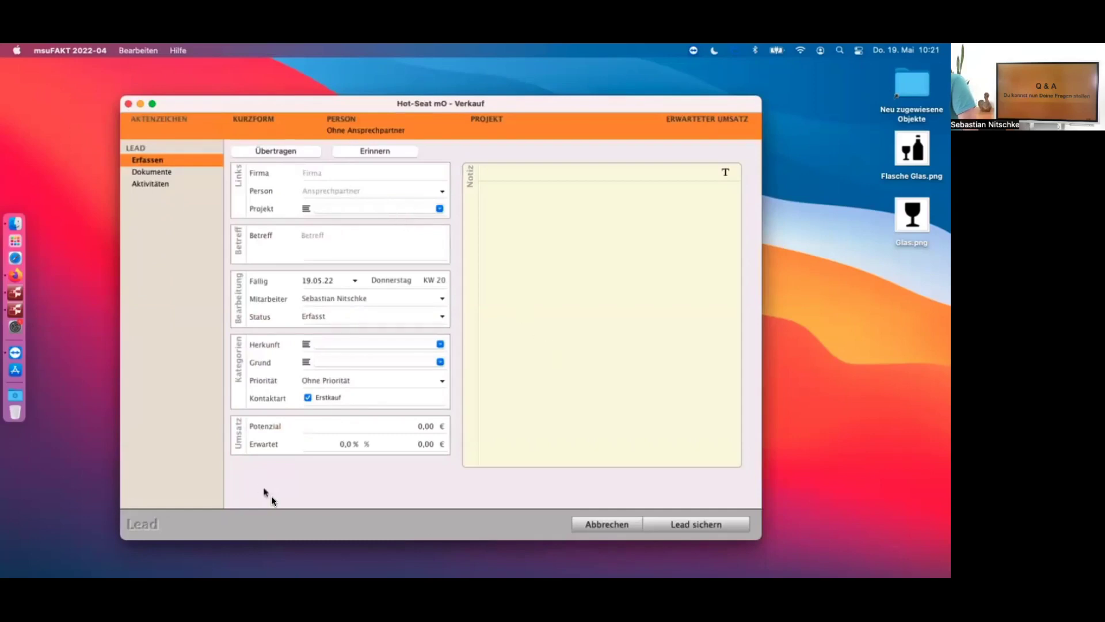
click(602, 525)
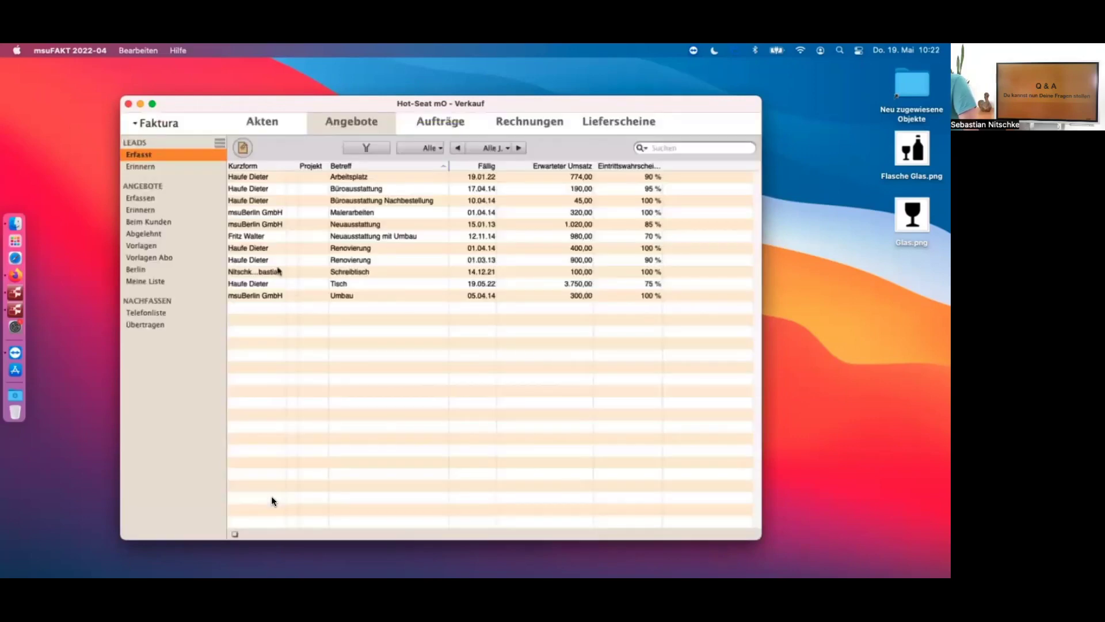
- Start a new business company record in contact management with the short form "Interesdent"
click(147, 124)
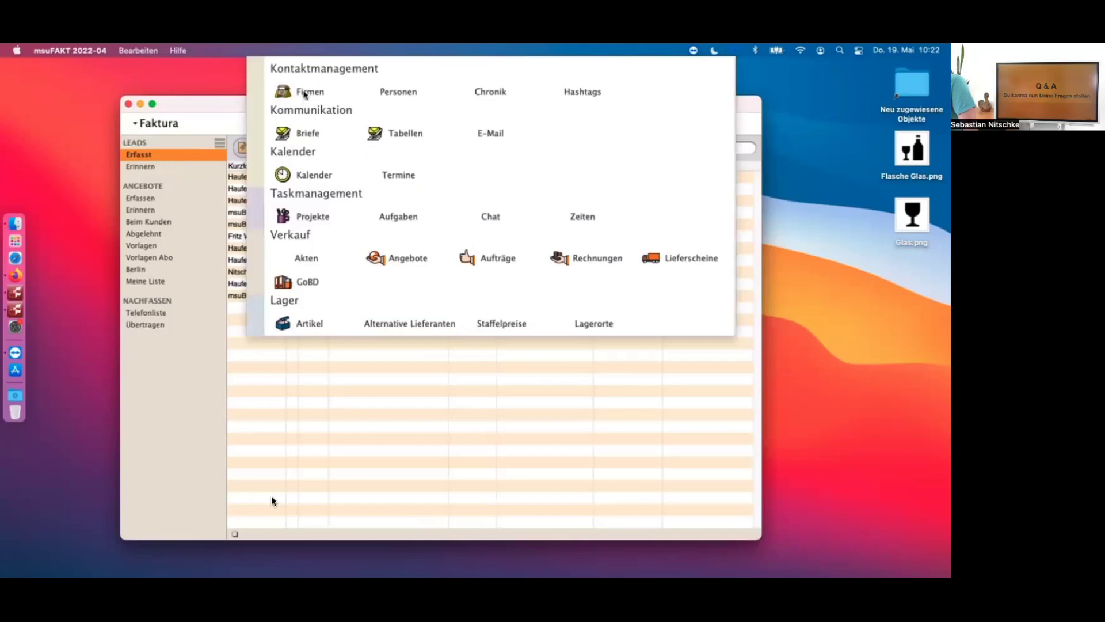
click(306, 93)
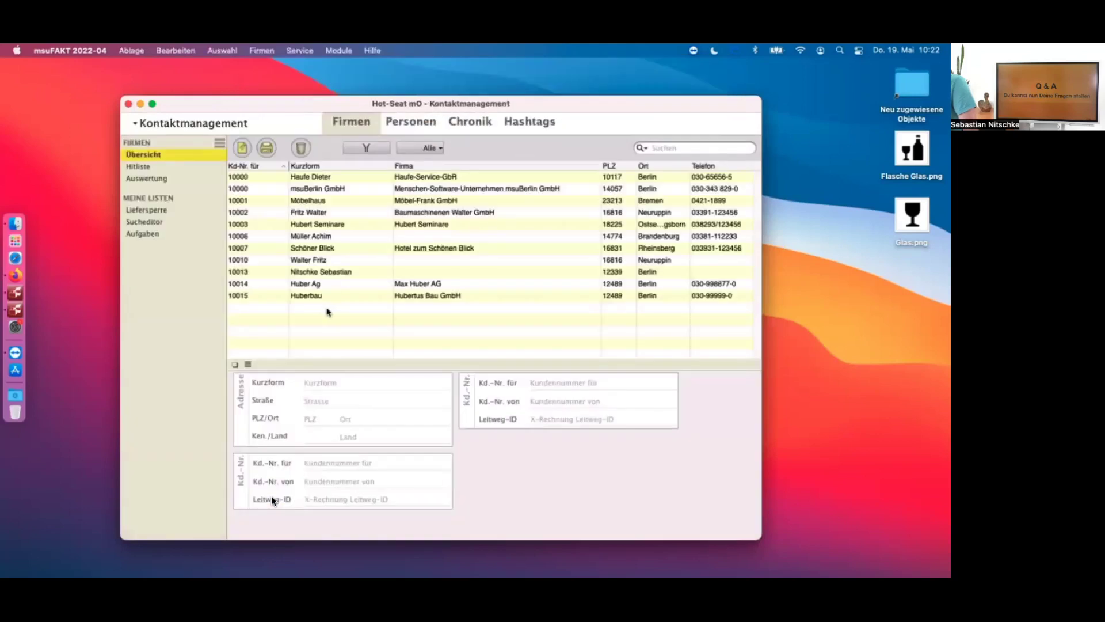
click(243, 148)
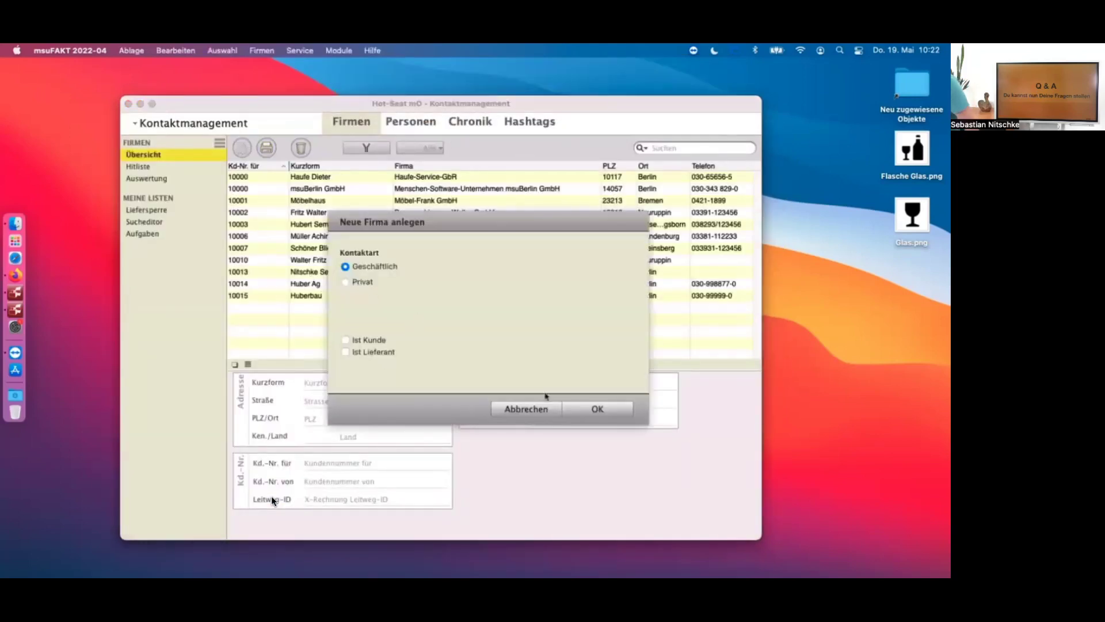
click(593, 408)
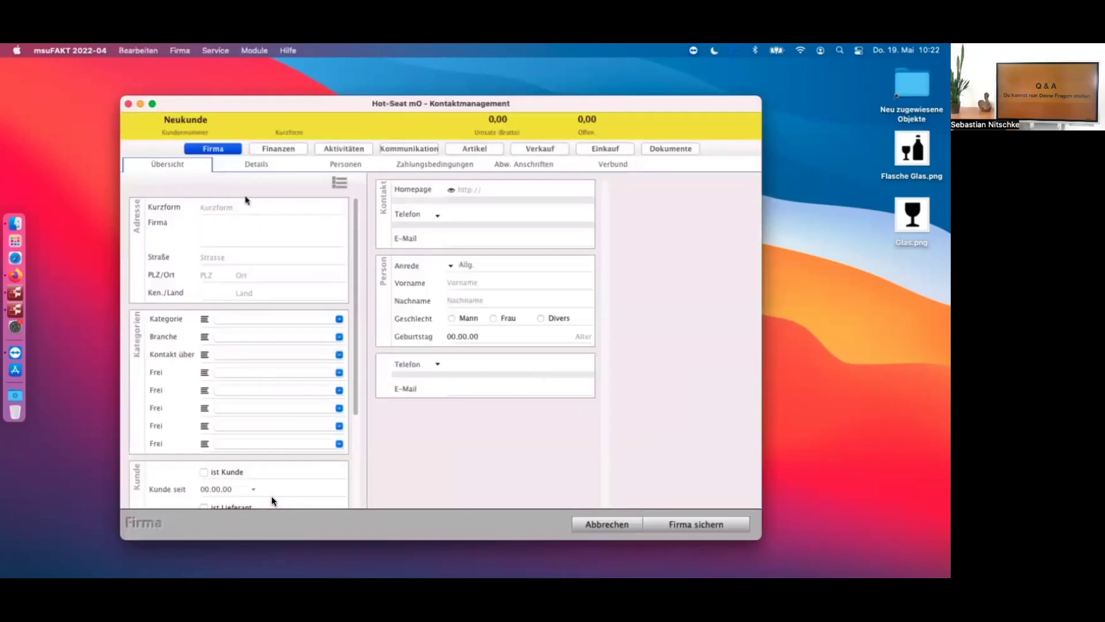
text(Interesdent)
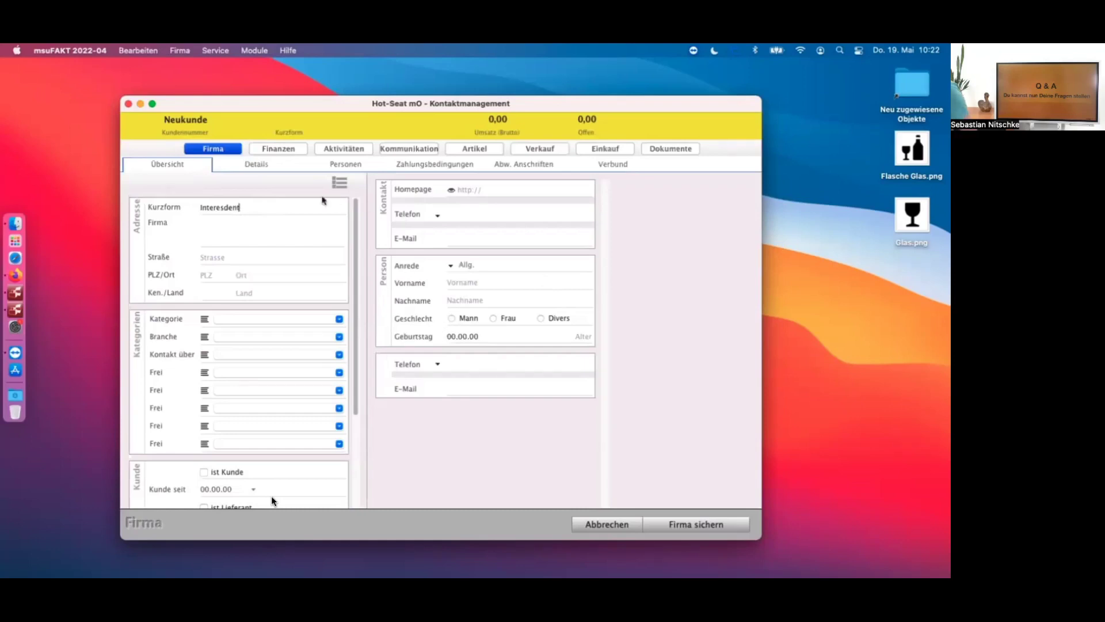
- Start a lead from the new company's sales area, view its activities, and discard both the lead and the company
click(537, 148)
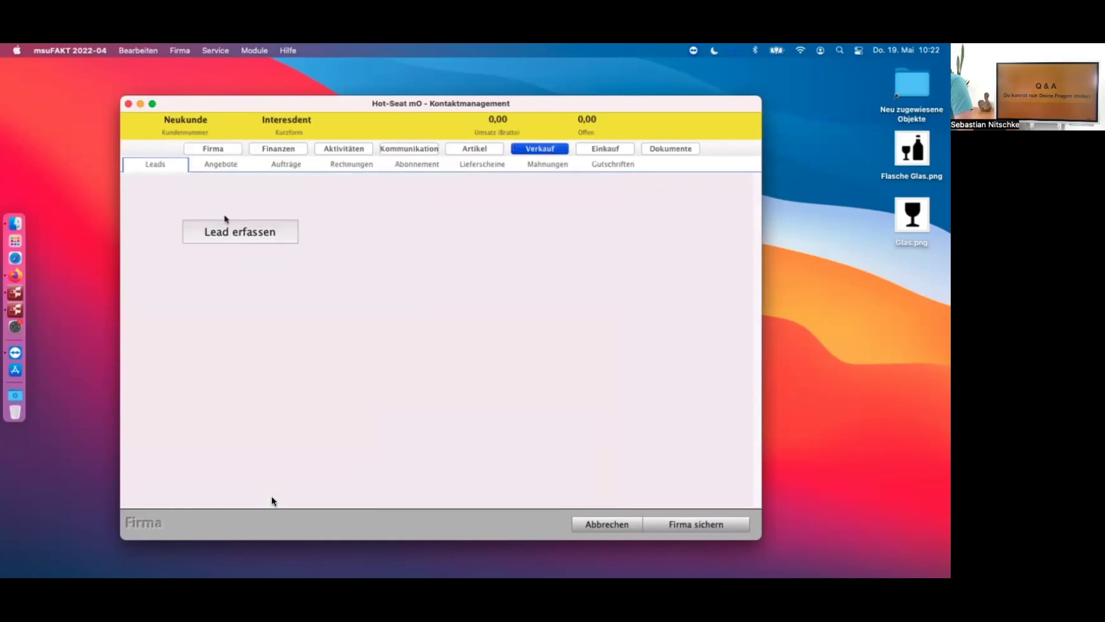
click(235, 232)
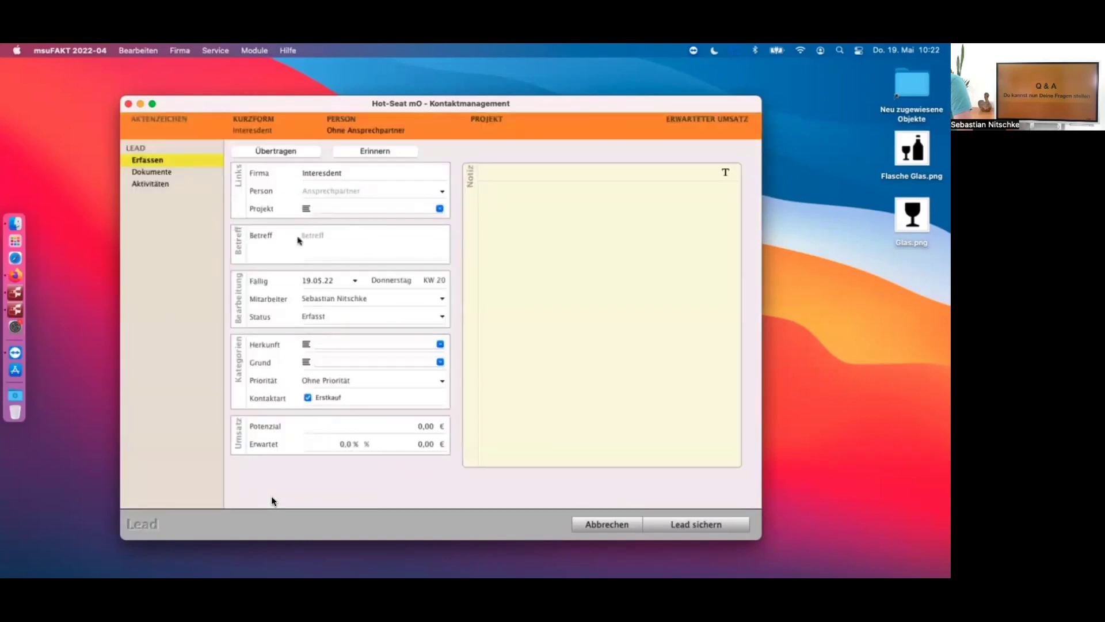
click(159, 185)
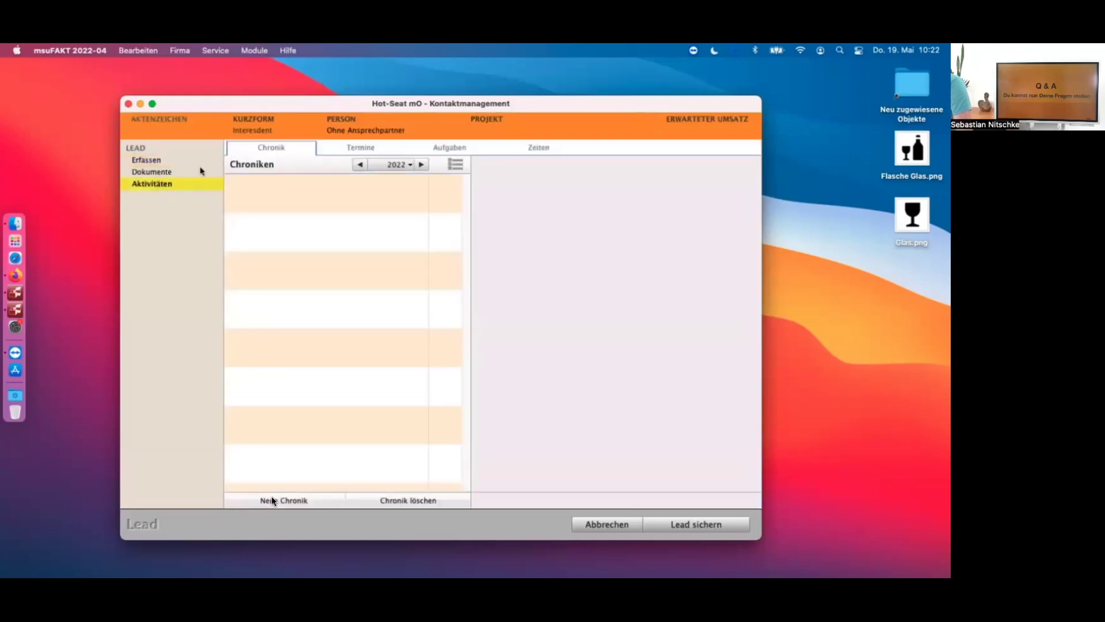
click(156, 164)
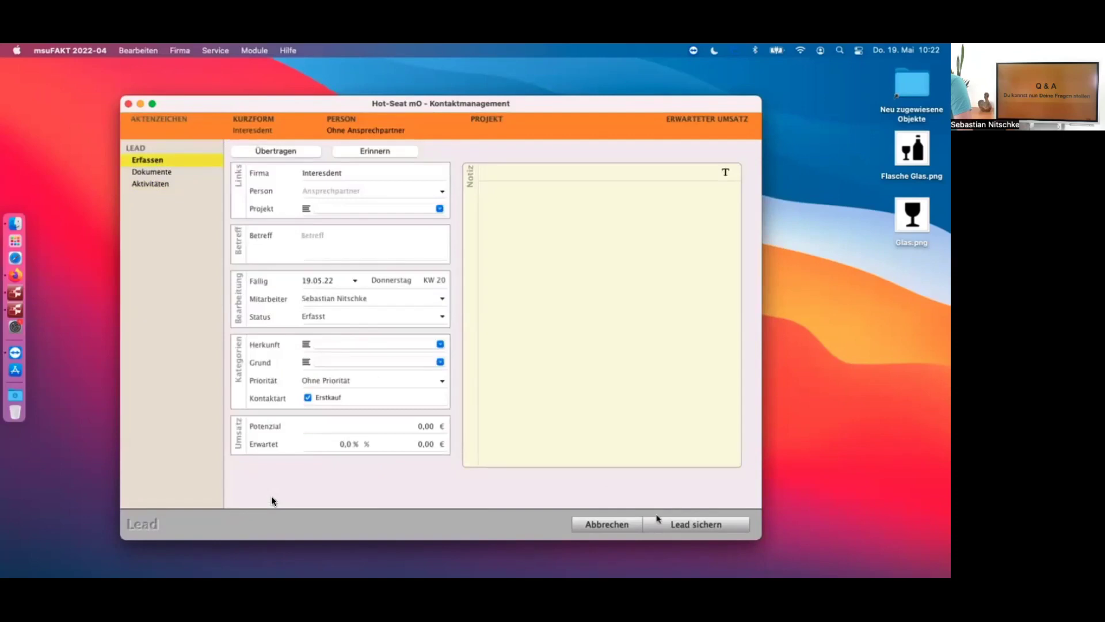
click(603, 525)
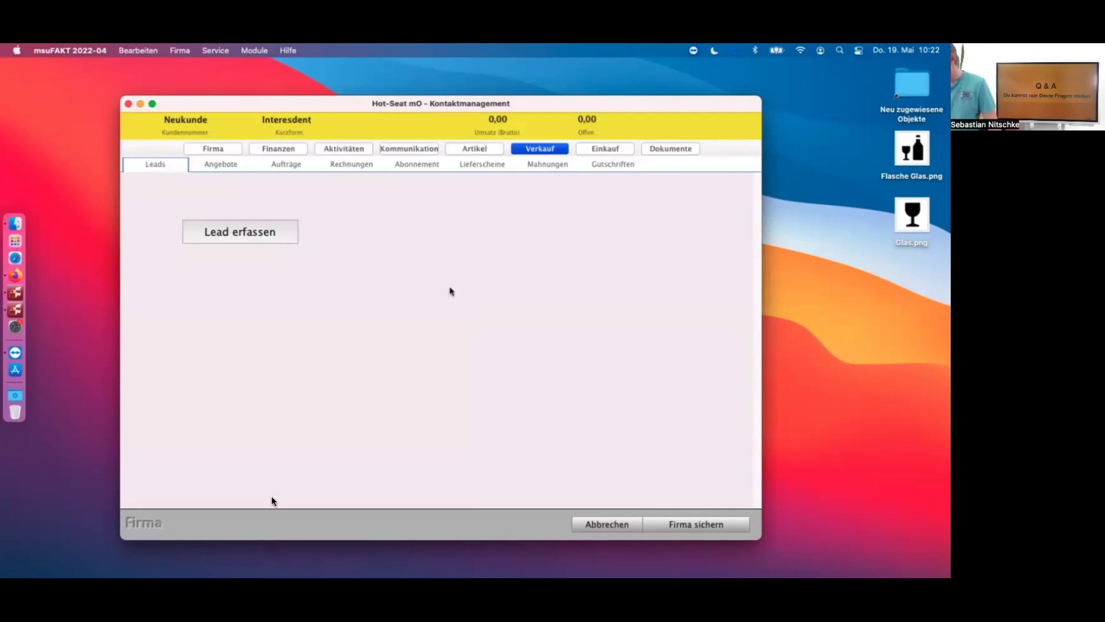
click(591, 528)
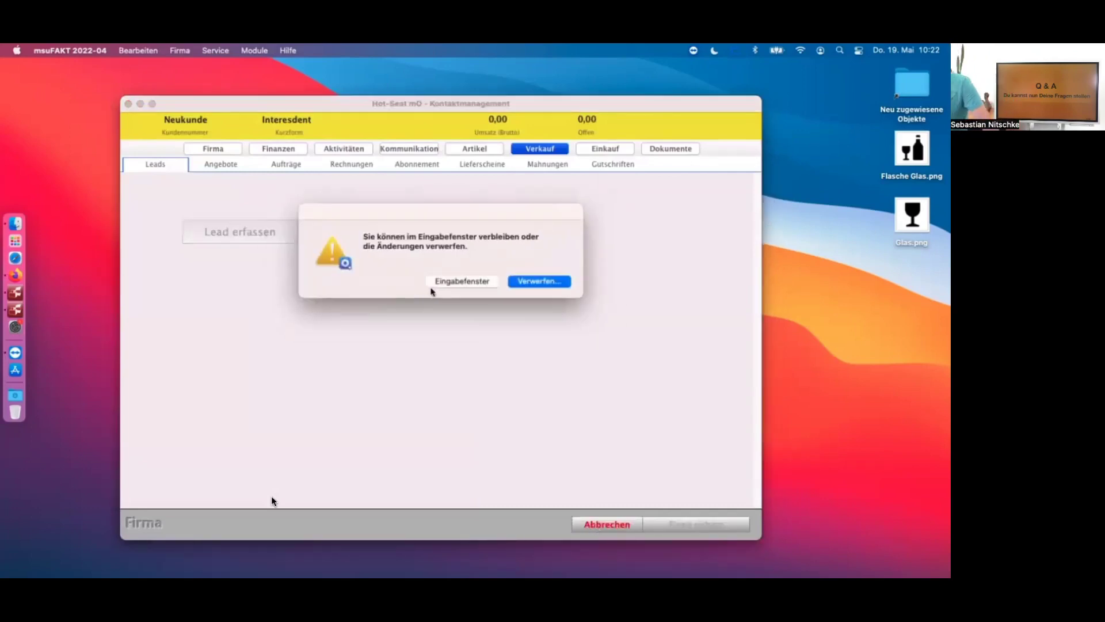
click(540, 281)
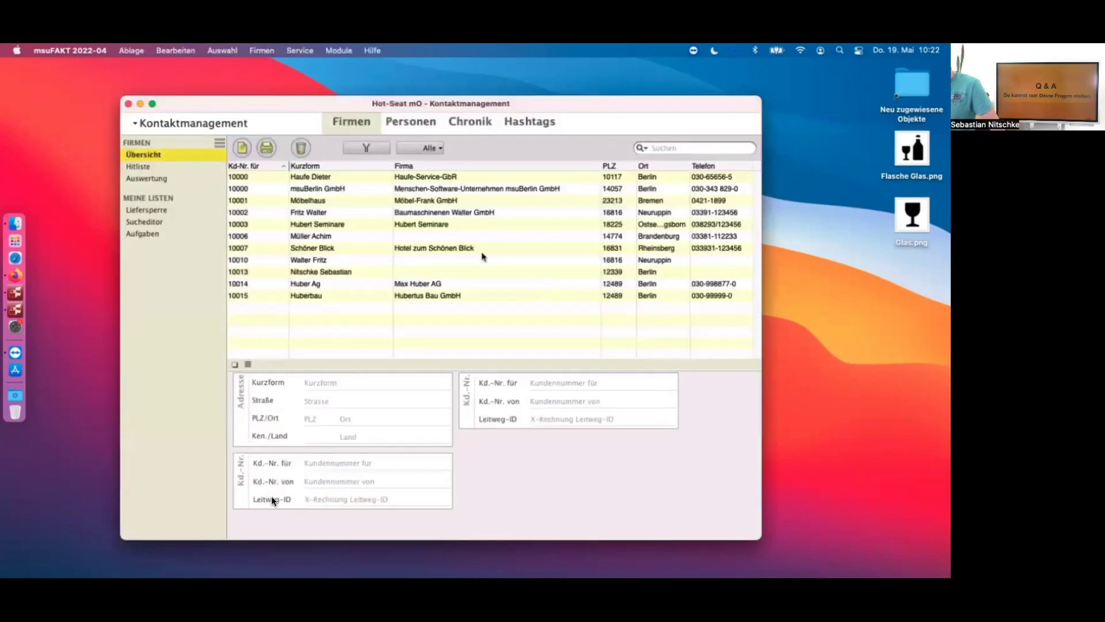
- Open the "Termin zu8m Lead" appointment on 20.05.22 from the calendar and check its note section
click(389, 342)
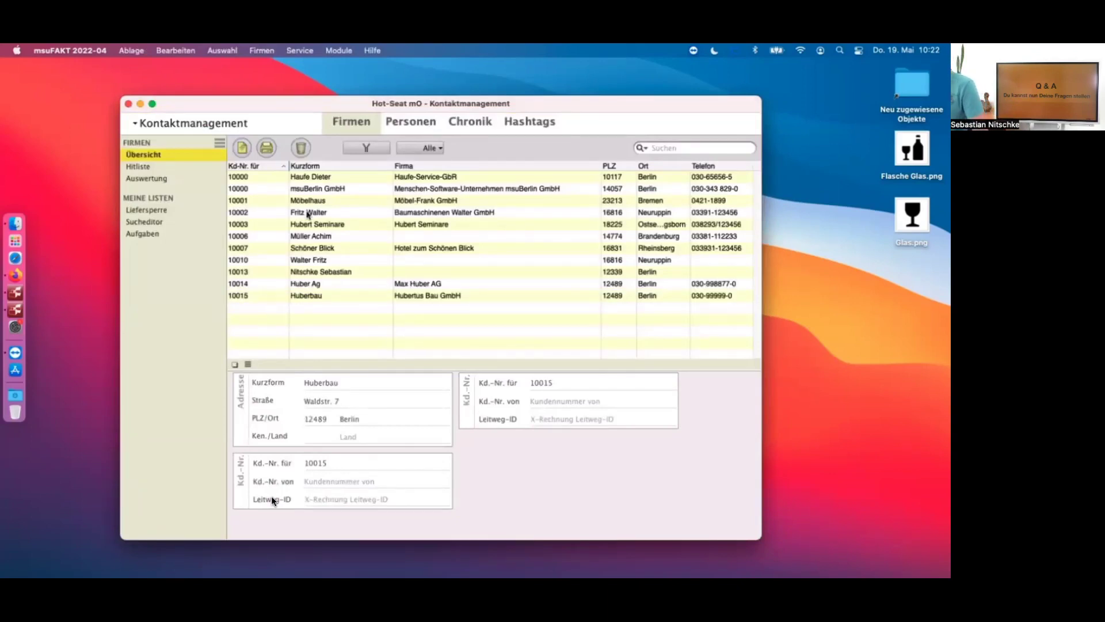
click(155, 123)
click(308, 173)
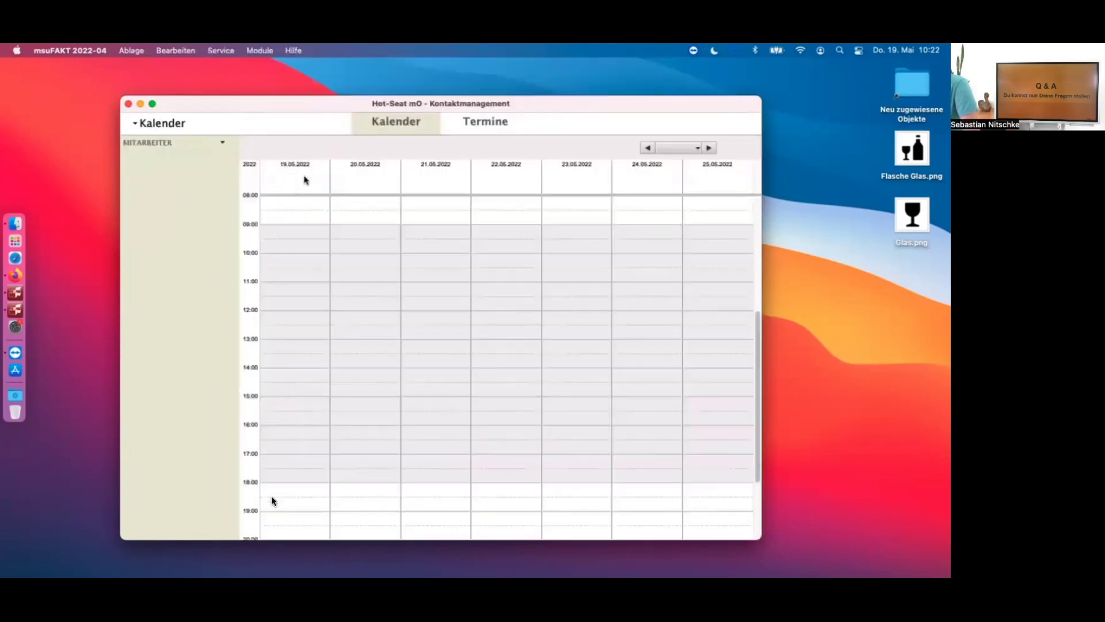
double_click(557, 373)
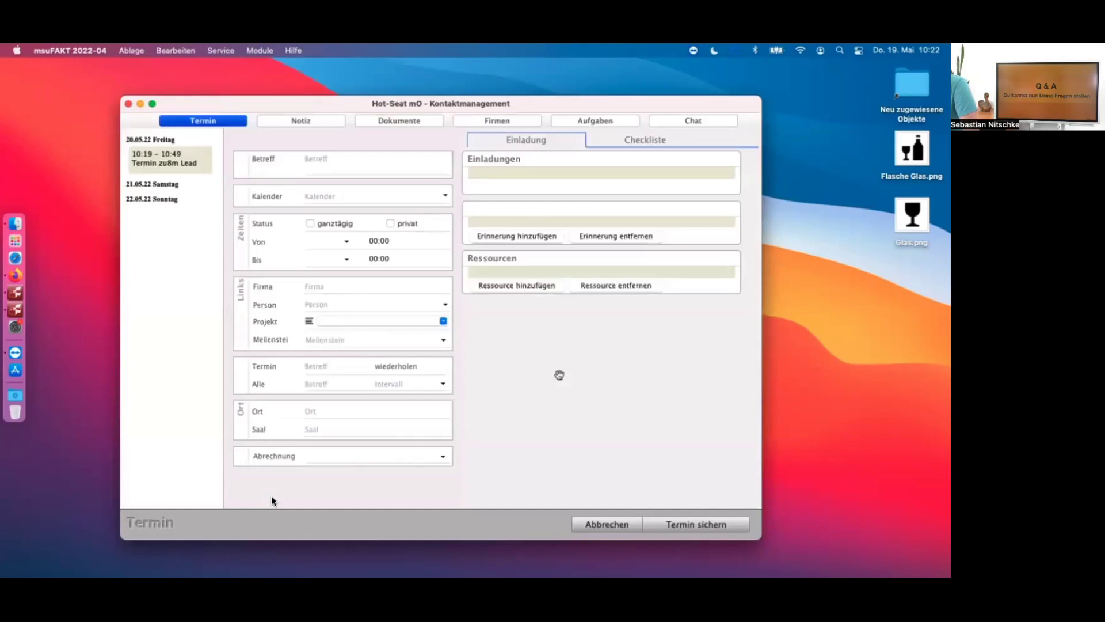
click(336, 120)
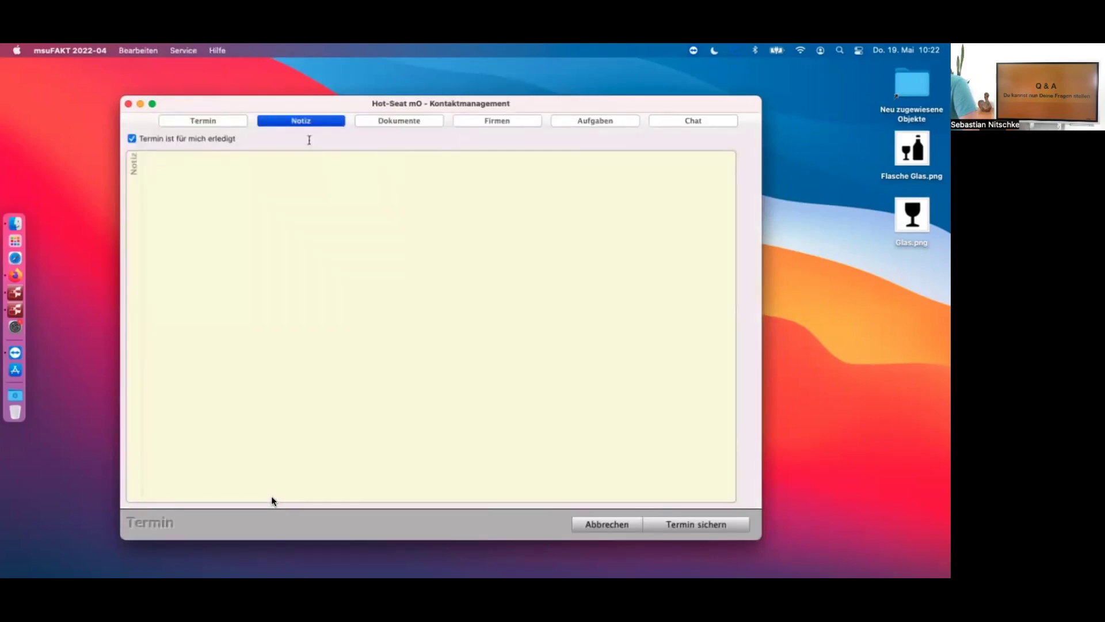
click(229, 125)
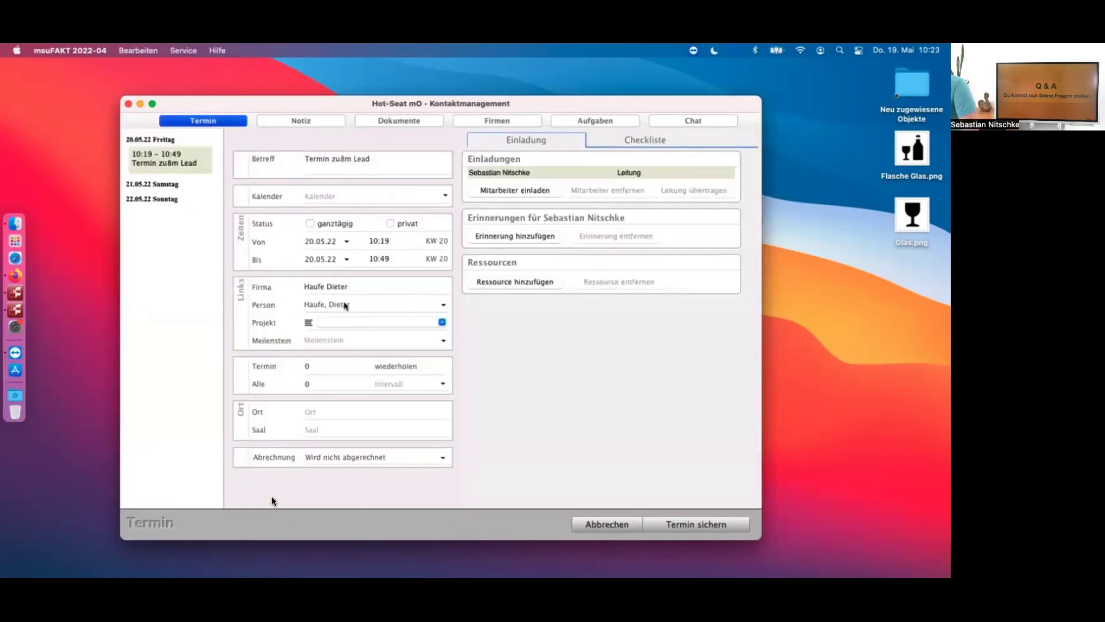
- Invite the first listed employee to the "Termin zu8m Lead" appointment
click(516, 189)
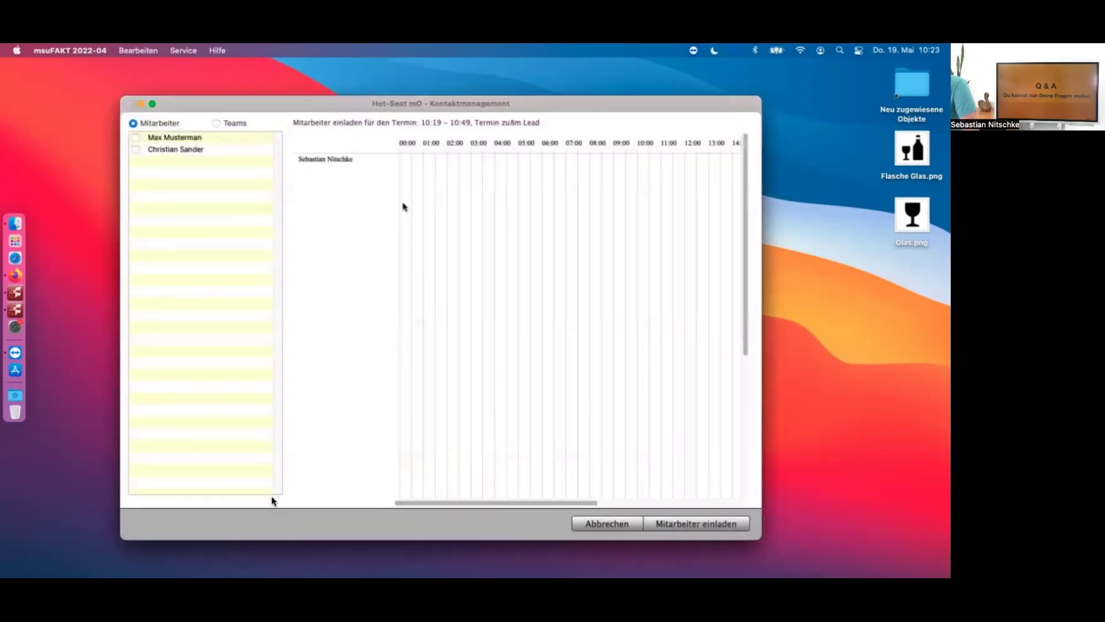
click(134, 139)
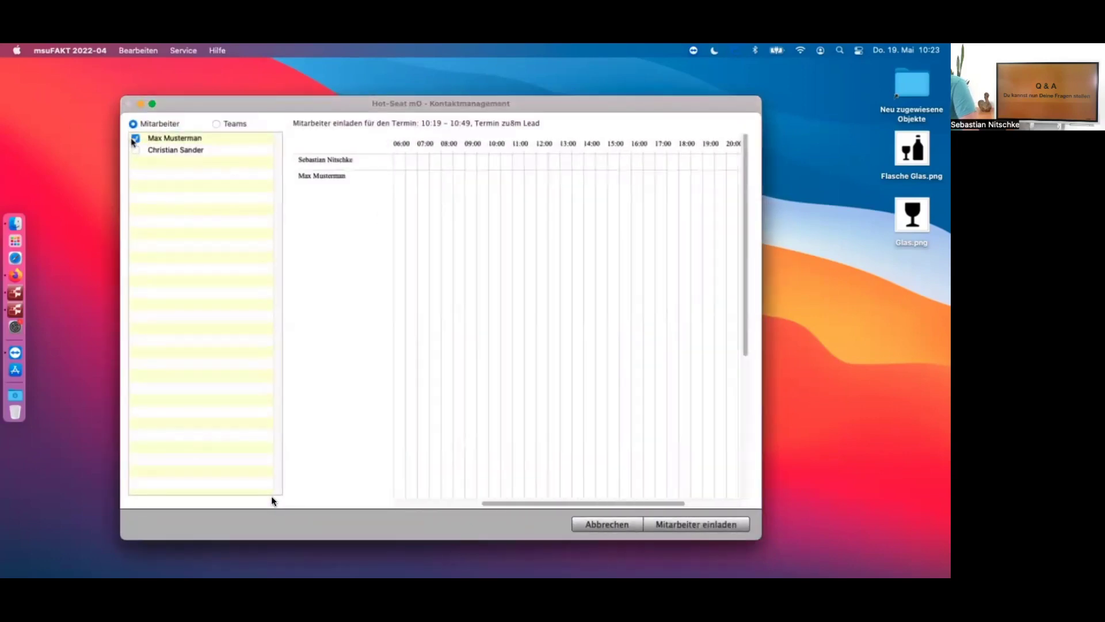
click(680, 525)
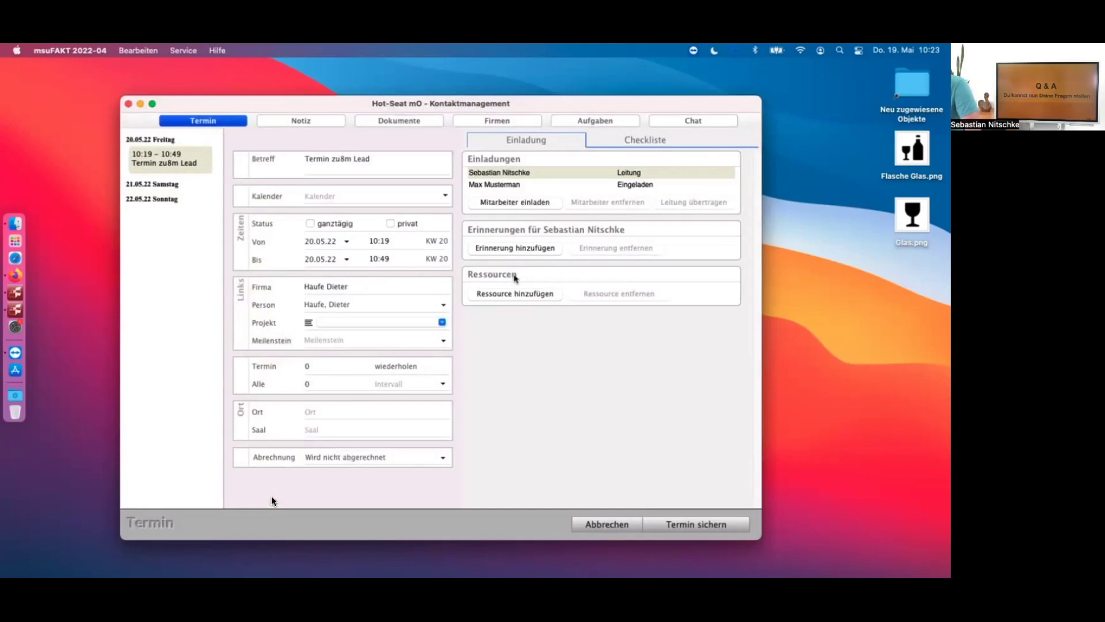
- Assign the company Möbelhaus to the appointment with the description "Hersteller für ind. Design" and save the appointment
click(494, 123)
click(174, 502)
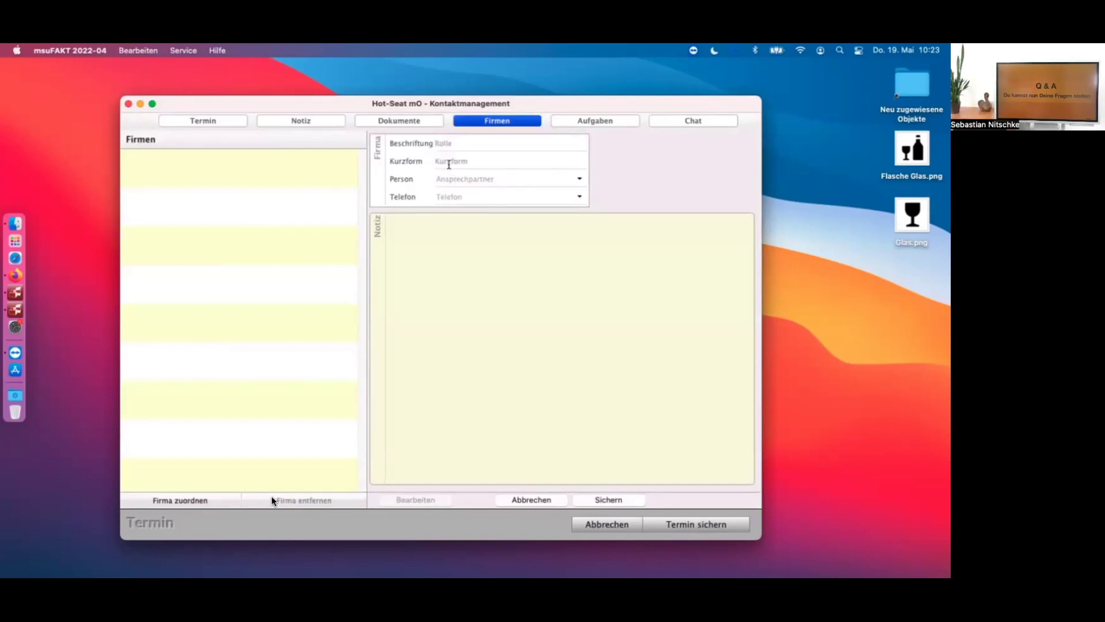
click(449, 165)
text(Möbelhaus)
click(442, 142)
text(Hersteller für ind. Design)
click(518, 252)
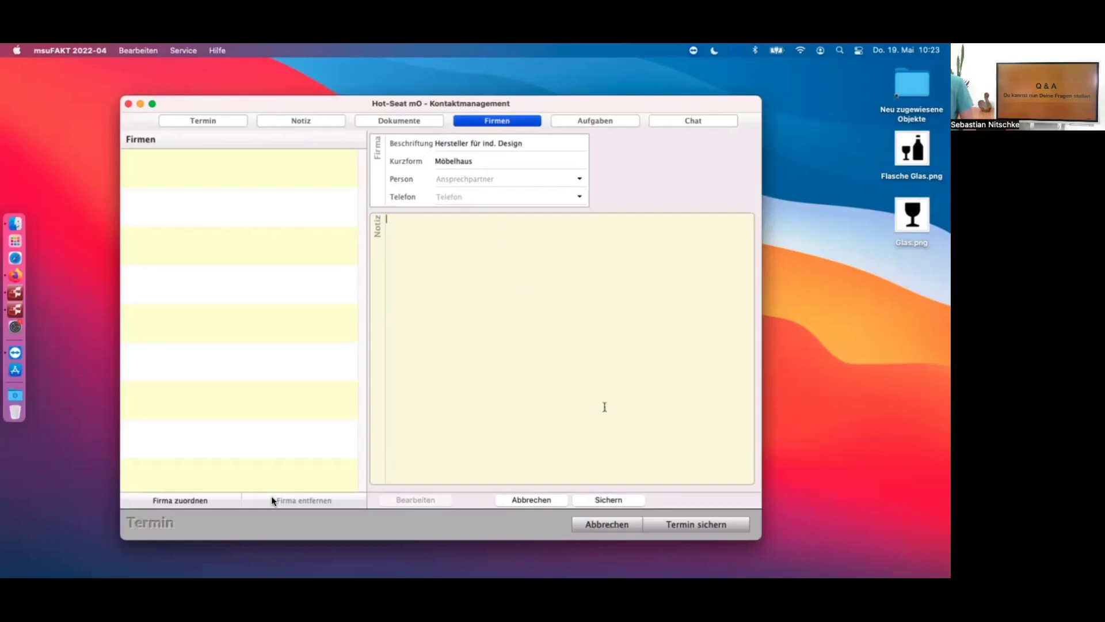
click(598, 501)
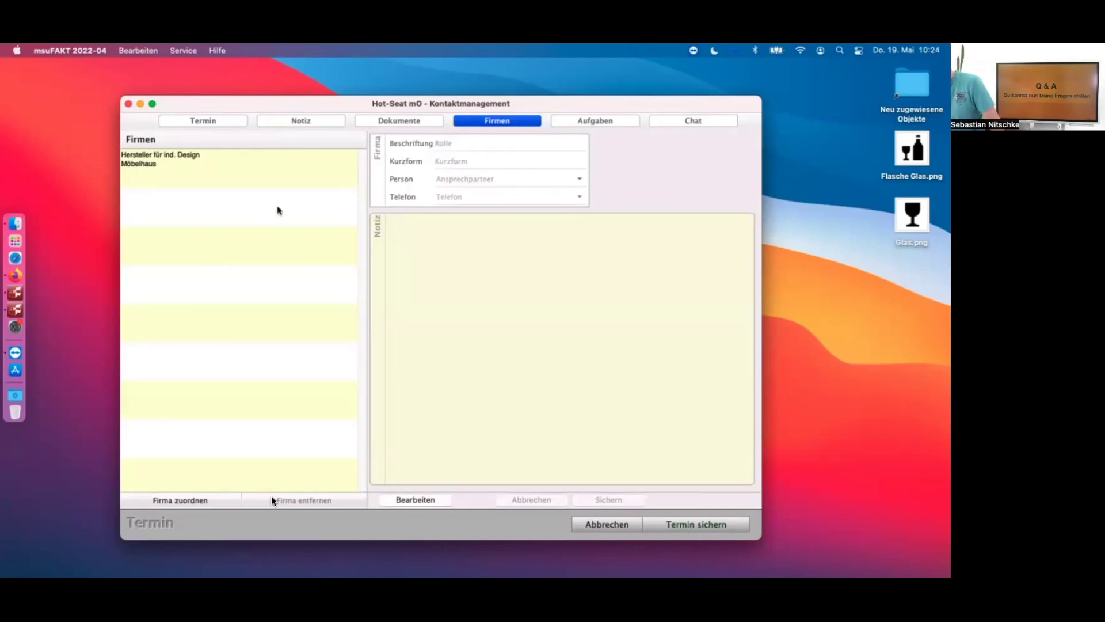
click(703, 525)
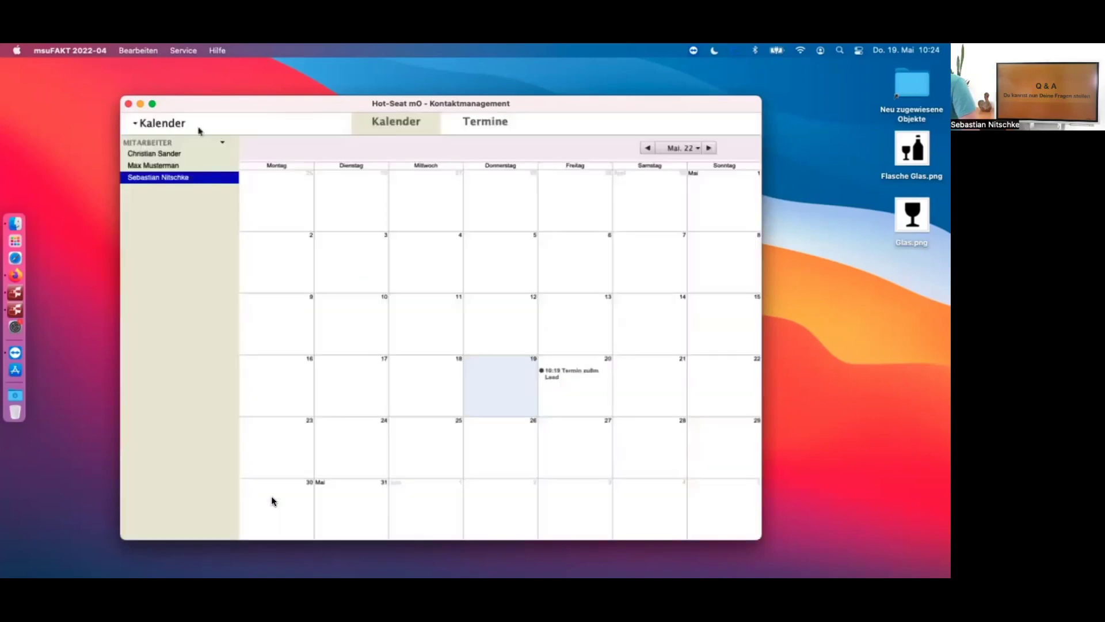
- Open the Möbelhaus company record and view the appointments listed among its activities
click(144, 126)
click(323, 91)
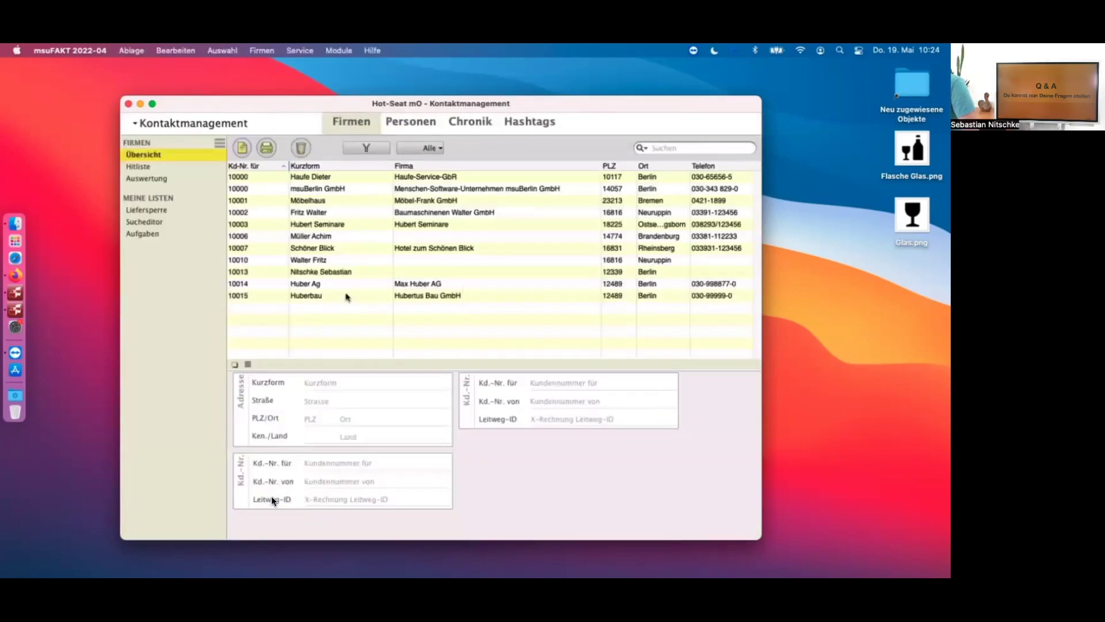
double_click(326, 203)
click(339, 151)
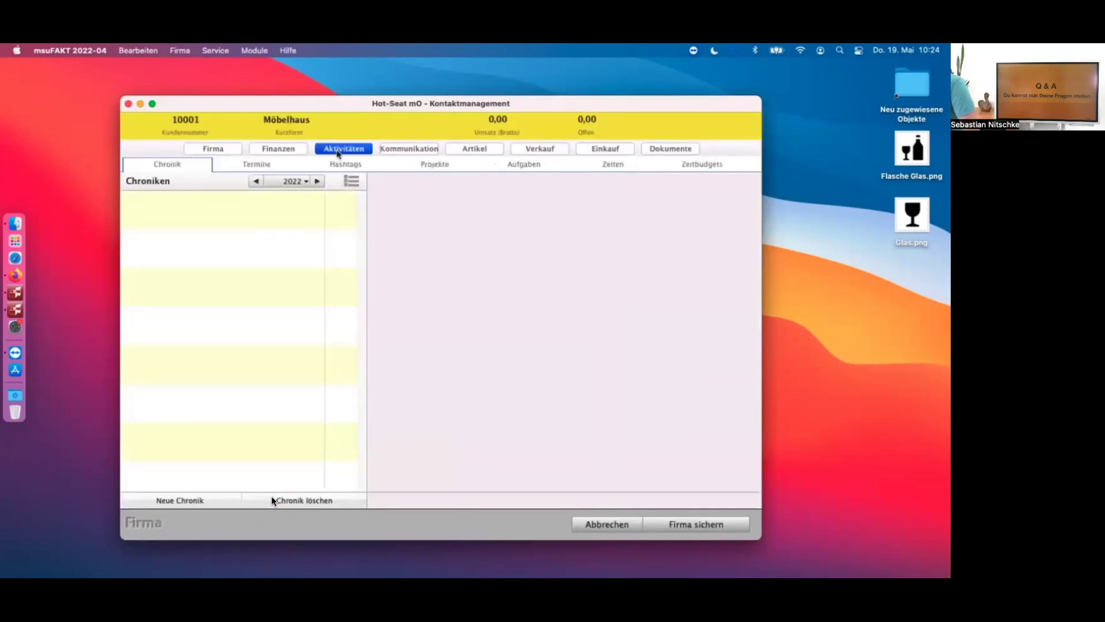
click(250, 165)
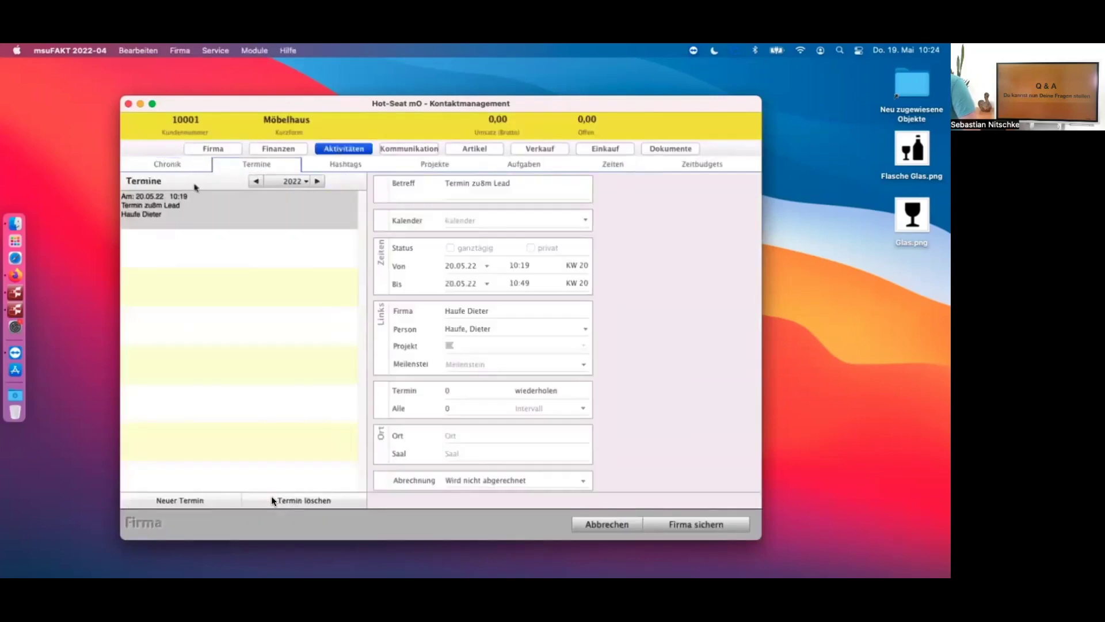
- Open the appointment linked to Möbelhaus, check its assigned companies, and close both records by saving
double_click(151, 219)
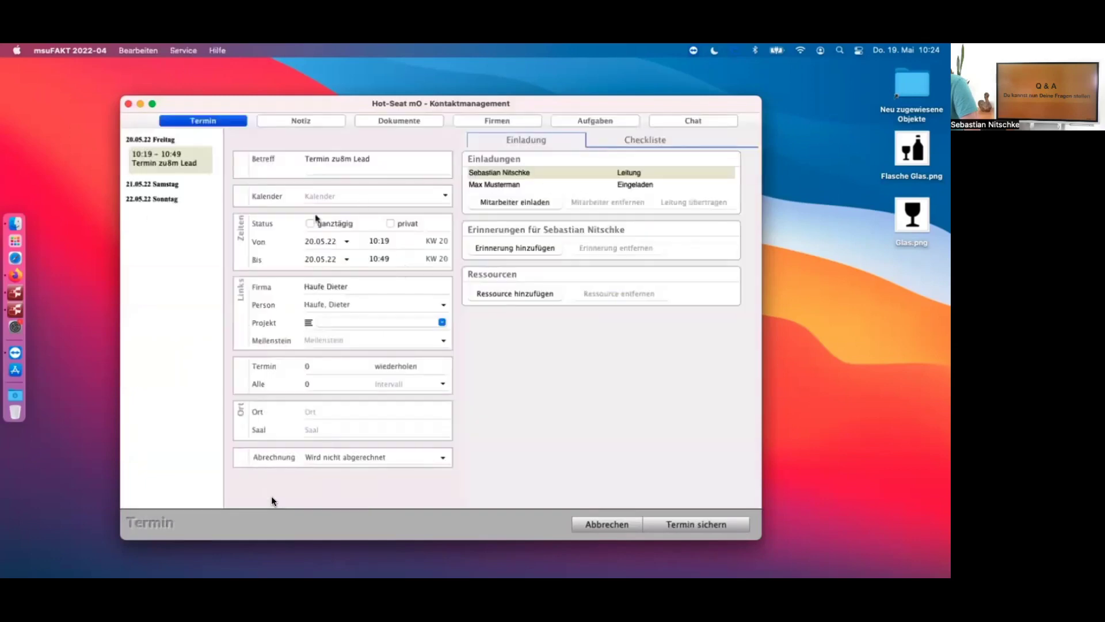
click(504, 122)
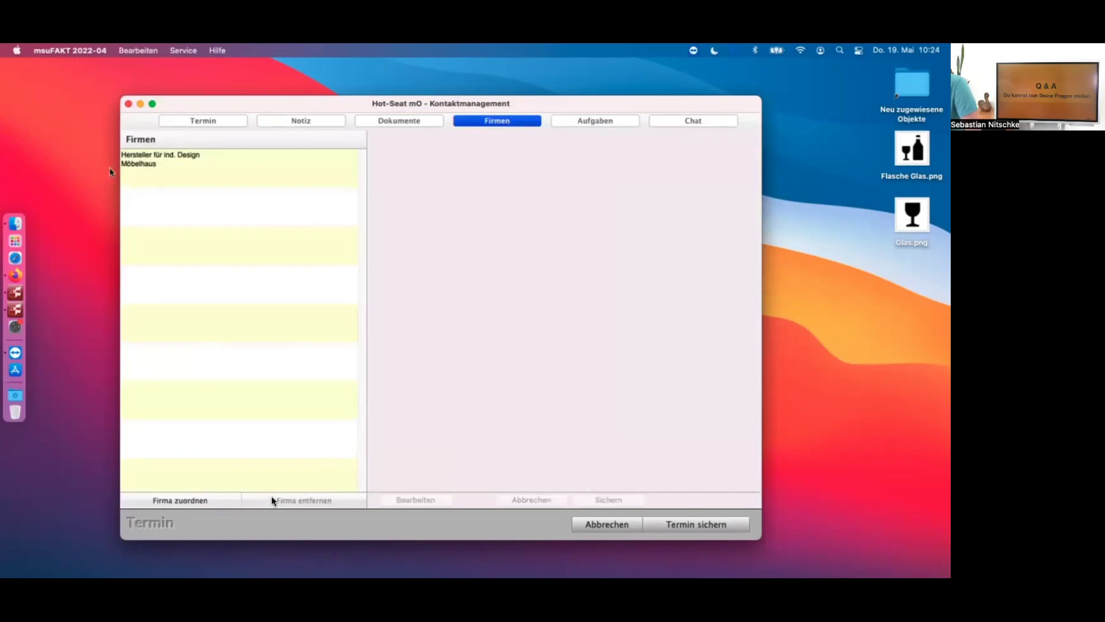
click(689, 525)
click(690, 526)
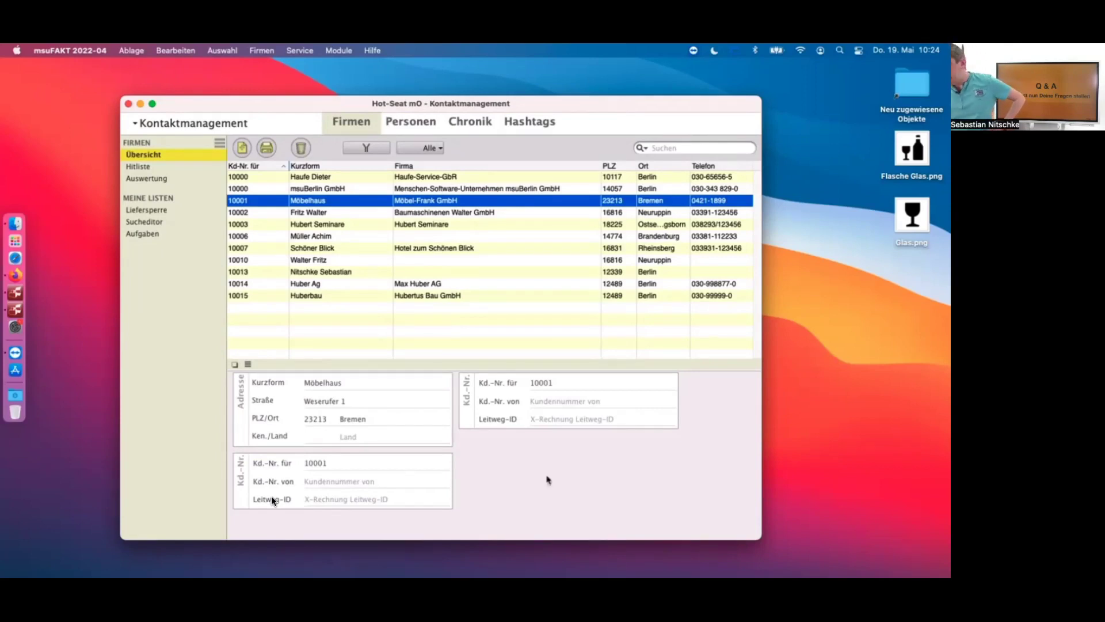
click(244, 149)
key(Return)
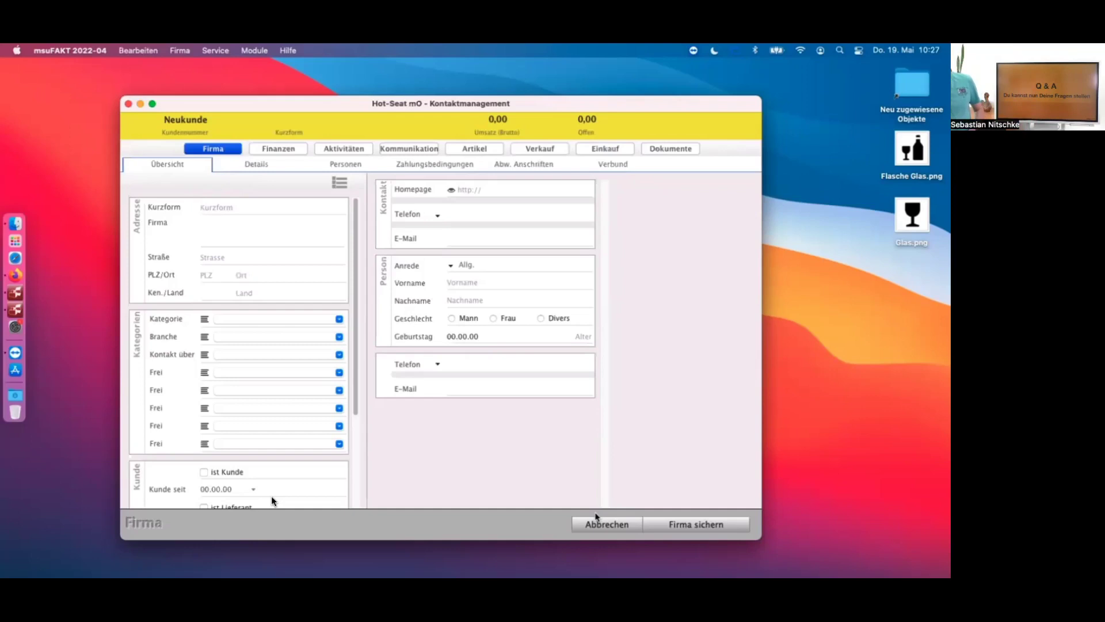
click(597, 518)
click(527, 281)
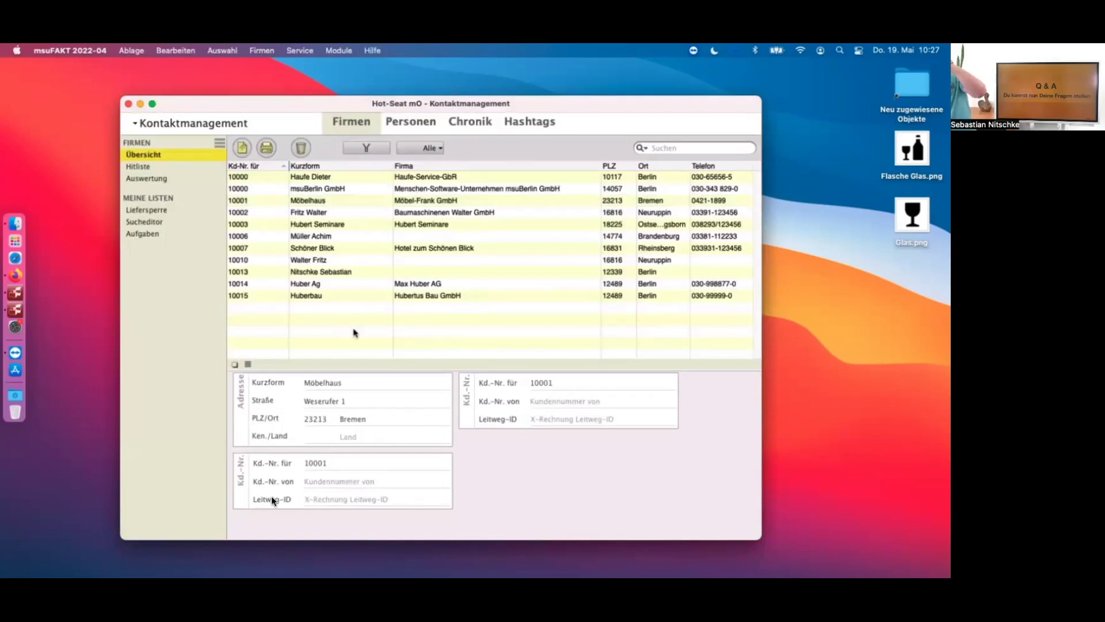
- Switch to Firefox, accept the offered browser update download, and go back to the msuBerlin home page
click(13, 278)
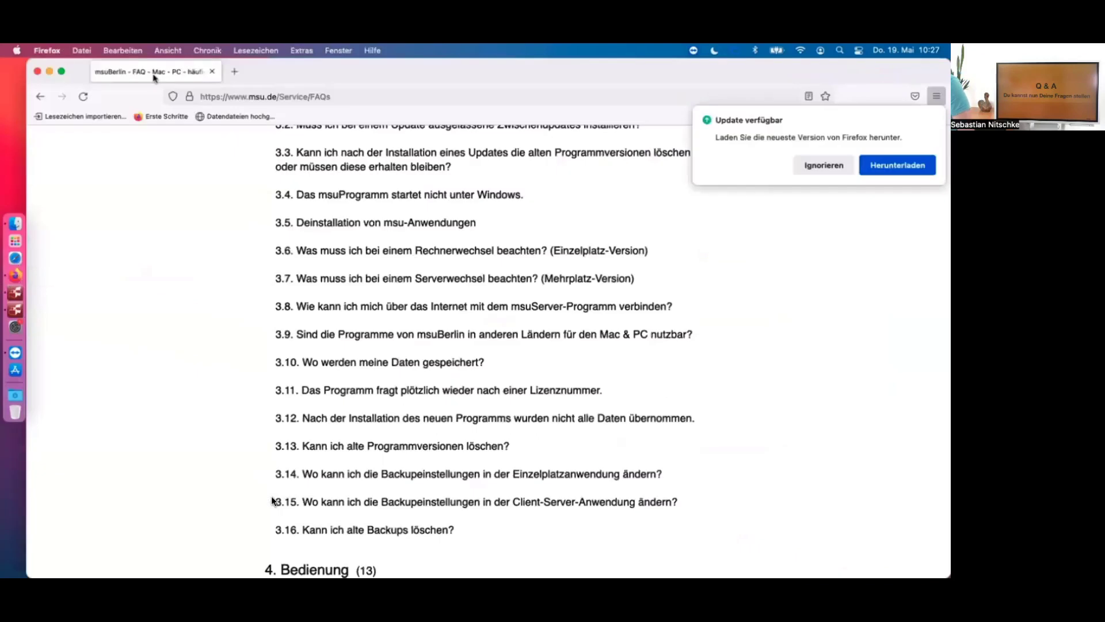
click(870, 166)
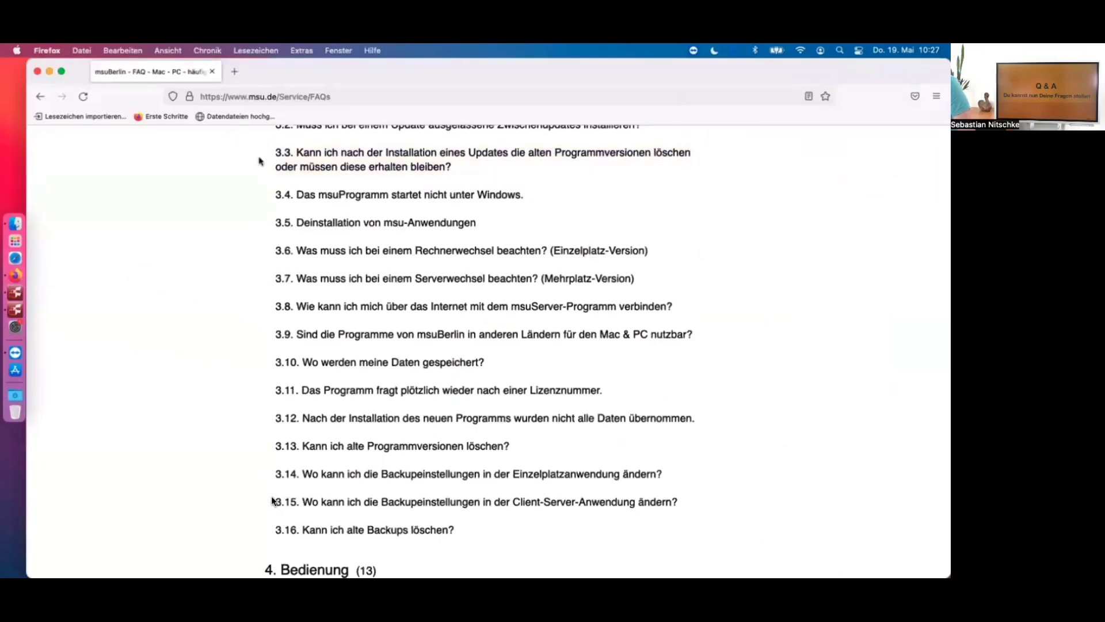
click(40, 97)
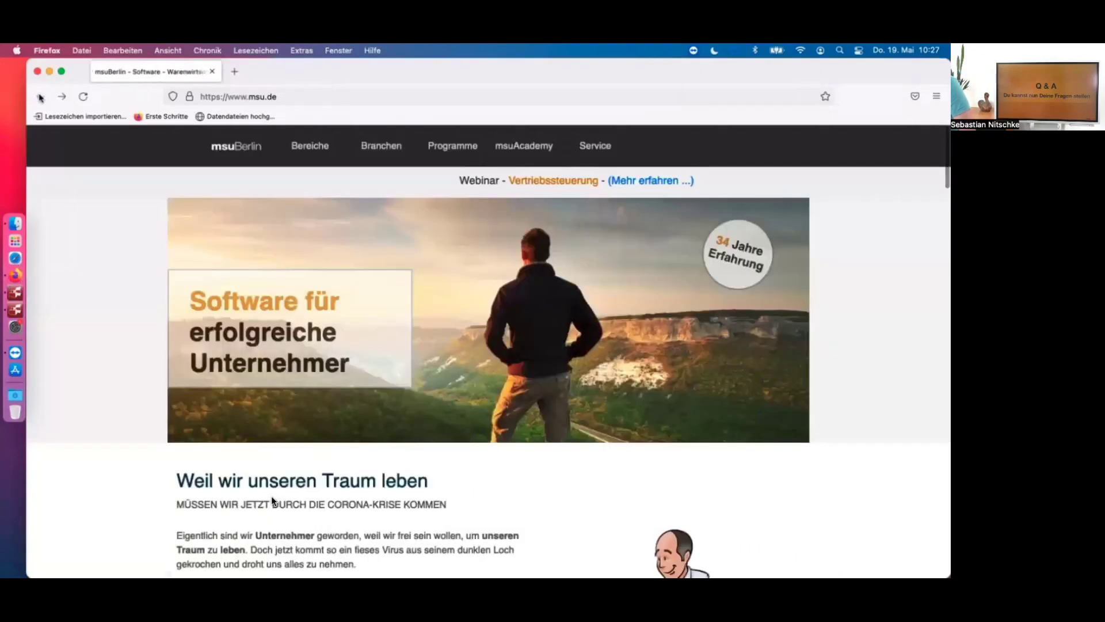
- Open the new version 2022 article in the msuBerlin news and view the highlights of version 2022-04
mouse_move(236, 148)
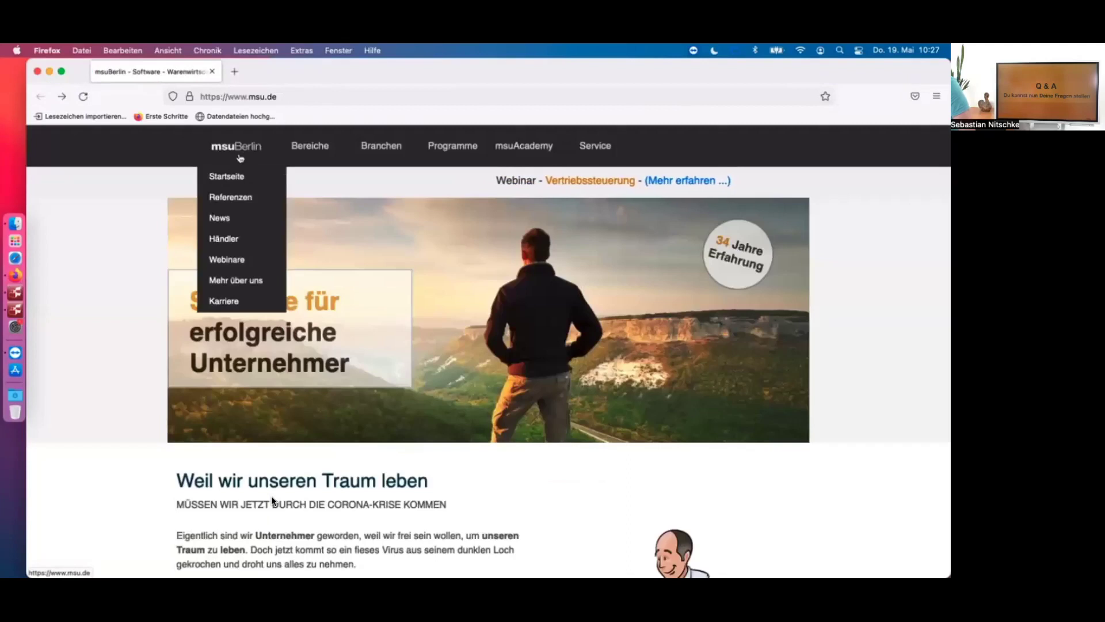
click(221, 218)
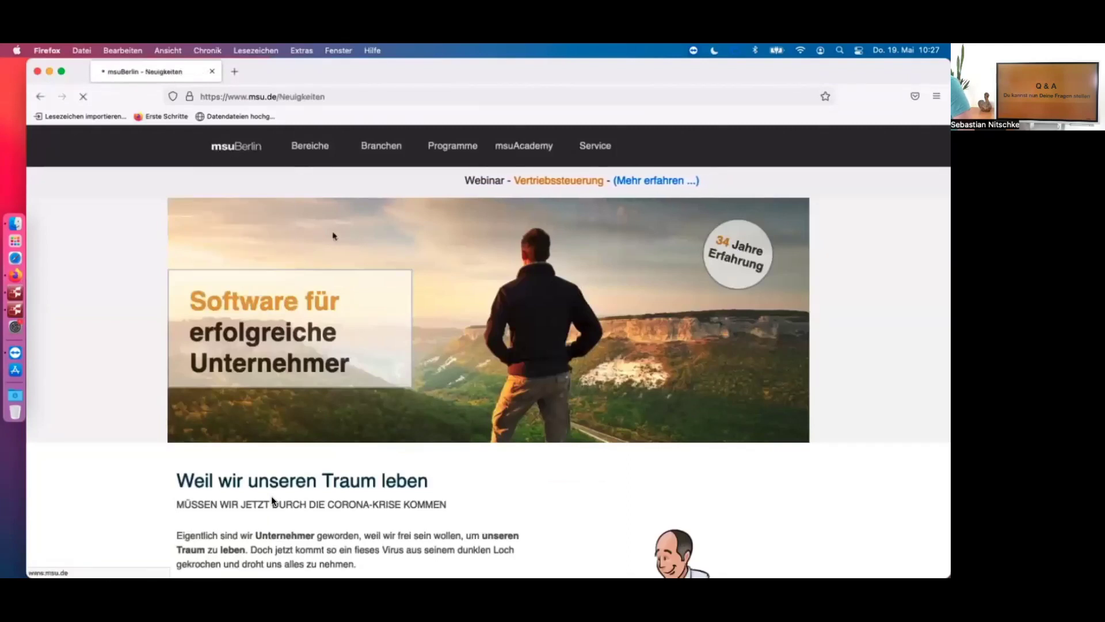
click(354, 266)
scroll(225, 380, down, 5)
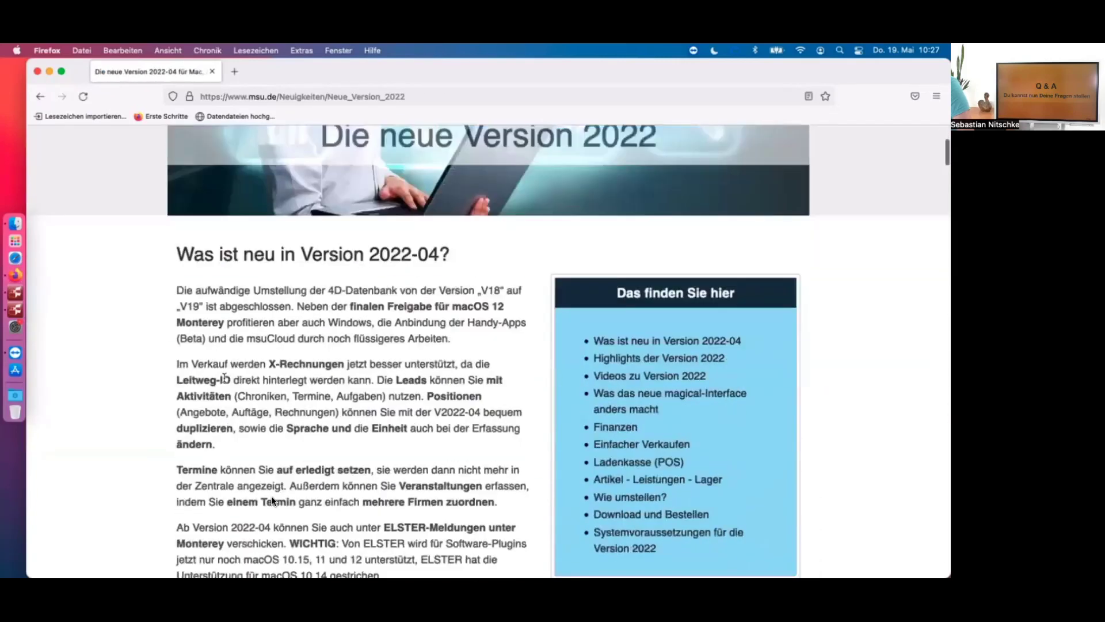
scroll(274, 501, down, 10)
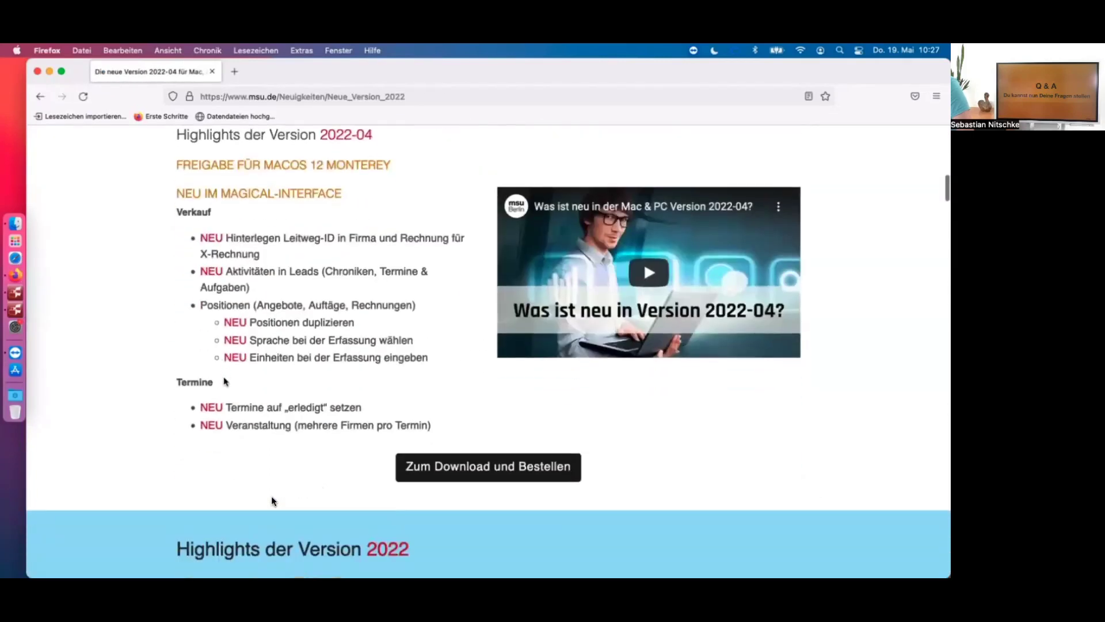
scroll(225, 382, down, 4)
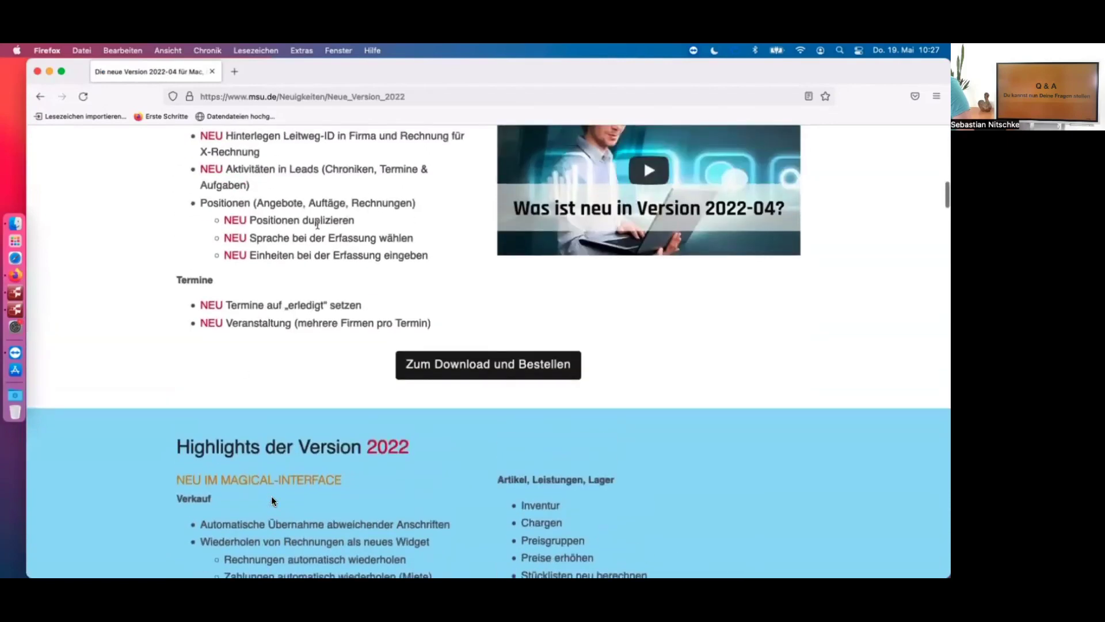
- Examine the new position features in the 2022-04 highlights and look through the article's video section
drag(295, 218, 429, 258)
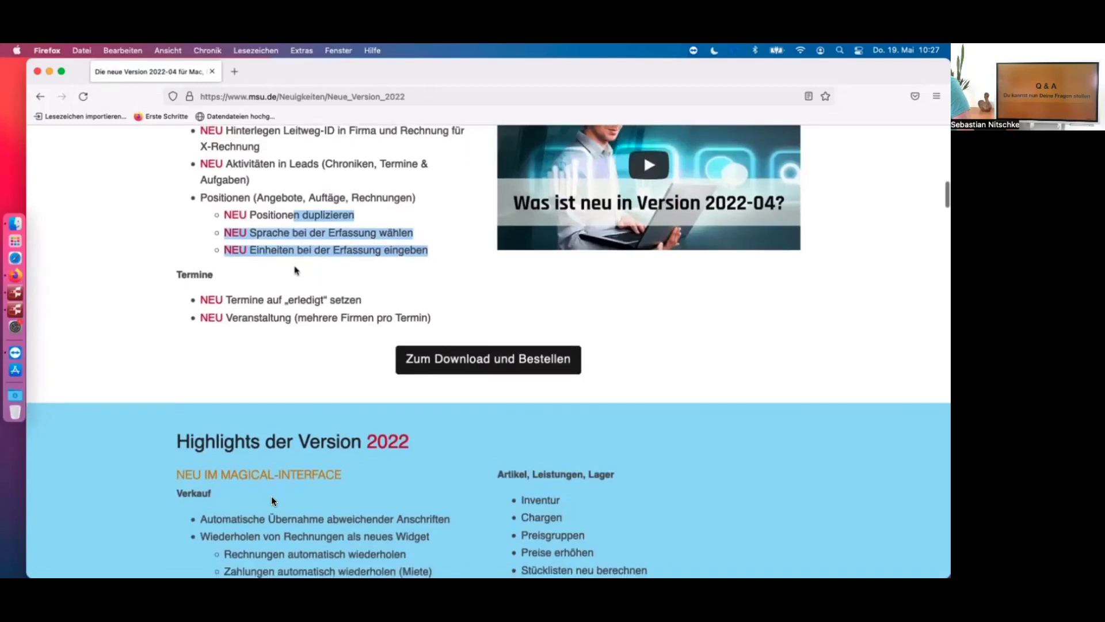
scroll(296, 268, up, 2)
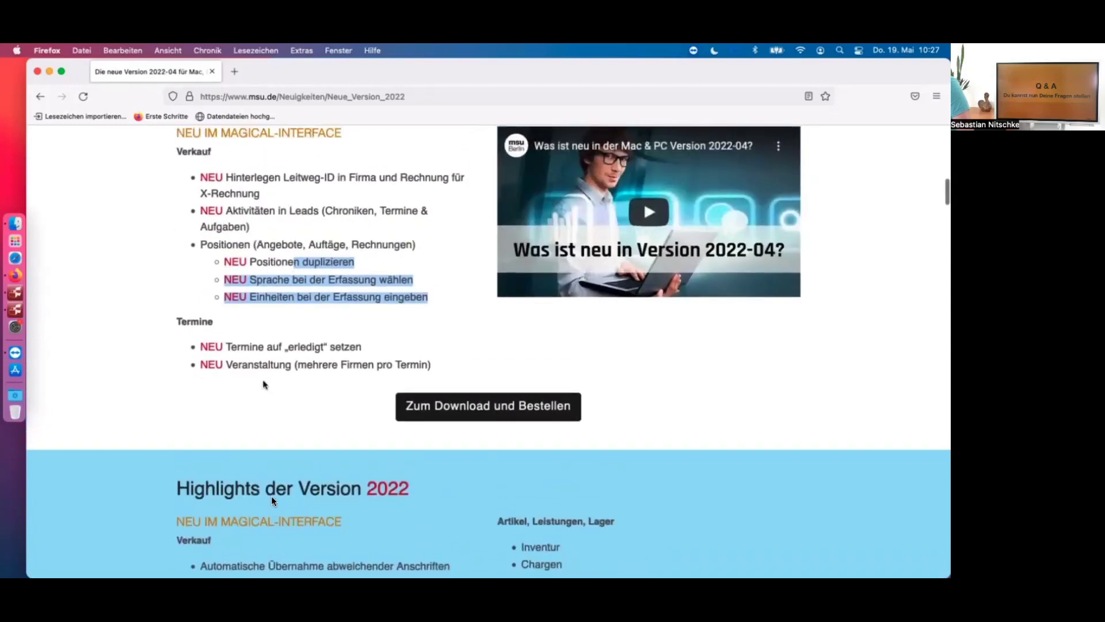
scroll(265, 368, down, 15)
scroll(265, 332, up, 10)
right_click(270, 323)
key(Escape)
scroll(327, 244, up, 15)
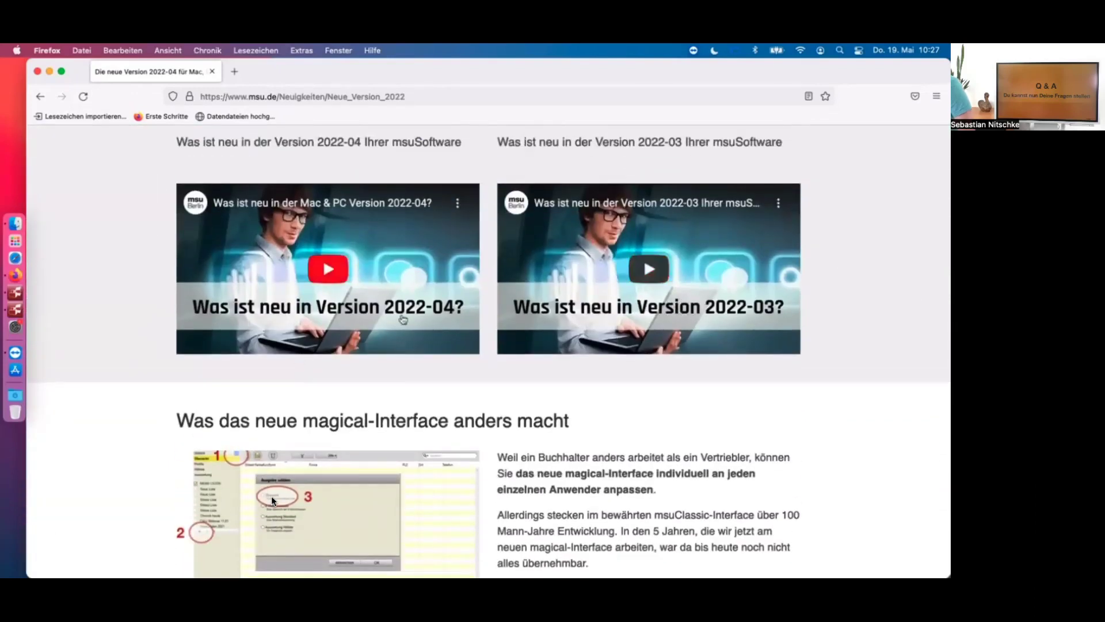
- Switch to msuFAKT and open the calculation of the 2022 offer for Möbelhaus
click(50, 72)
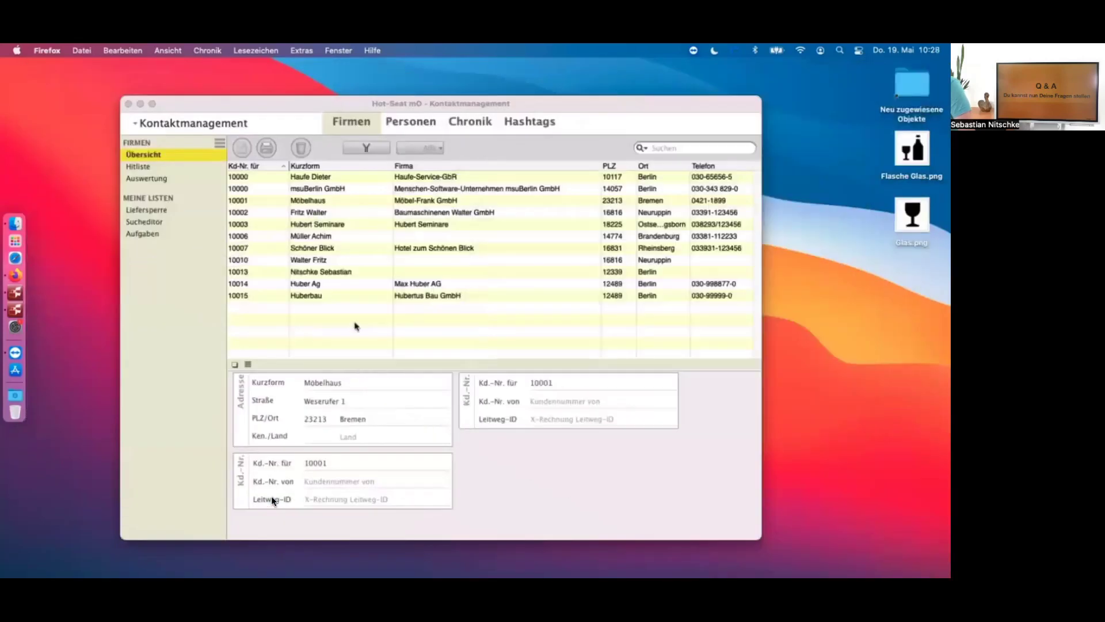
click(141, 123)
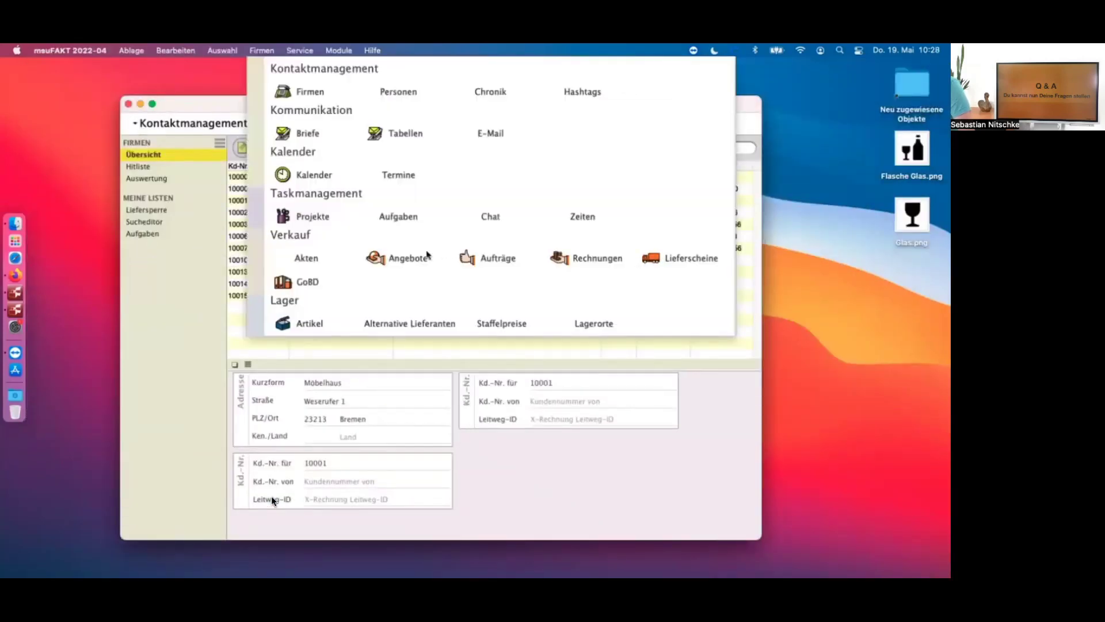
click(407, 259)
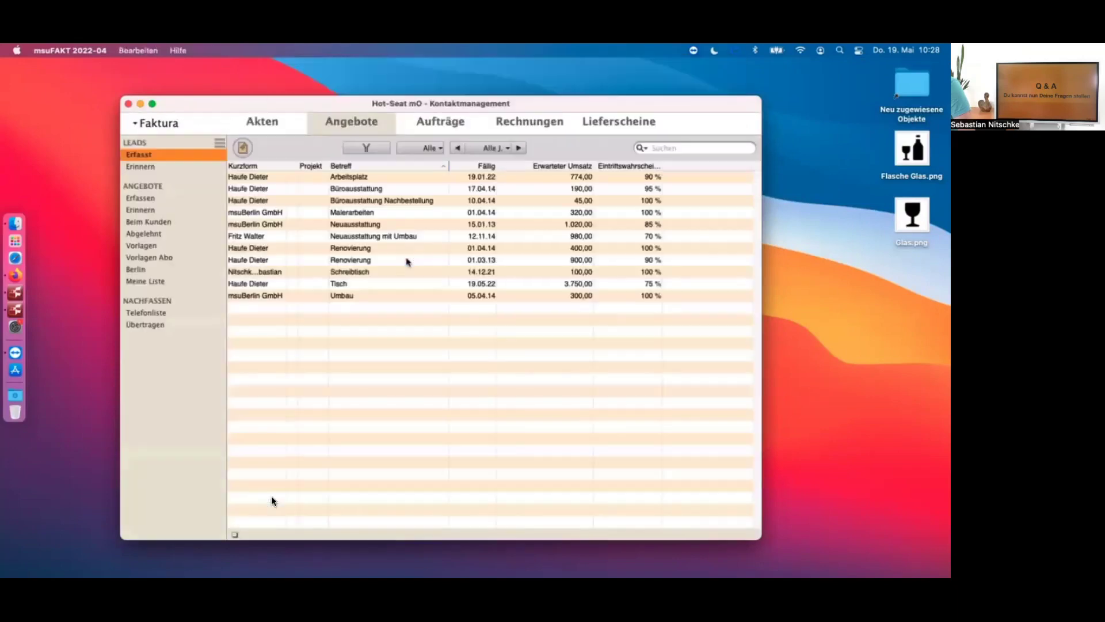
click(148, 201)
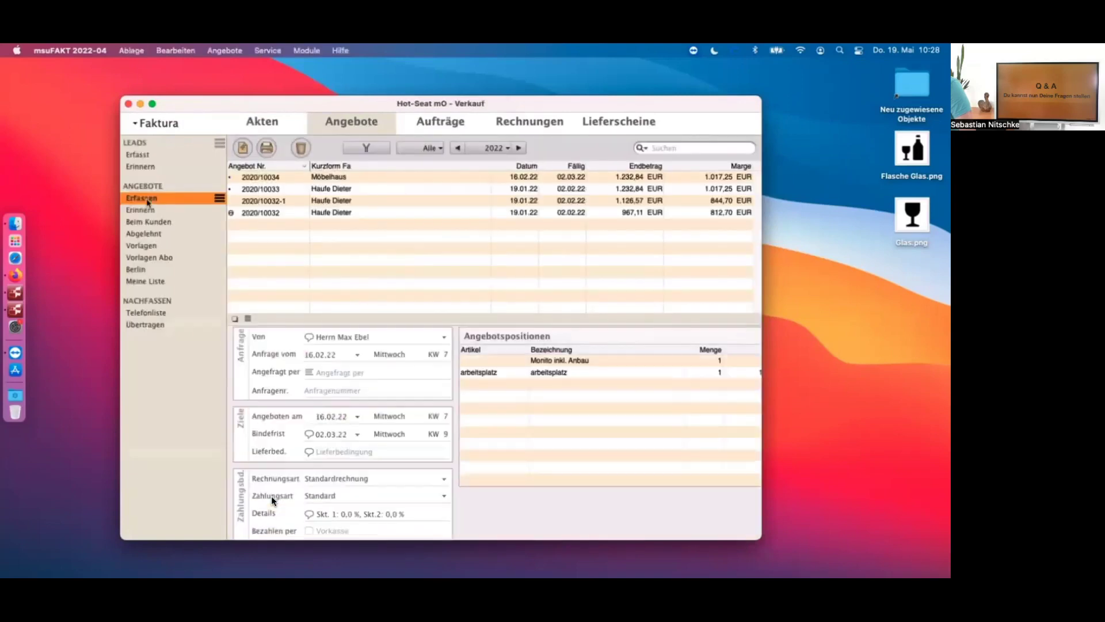
double_click(324, 179)
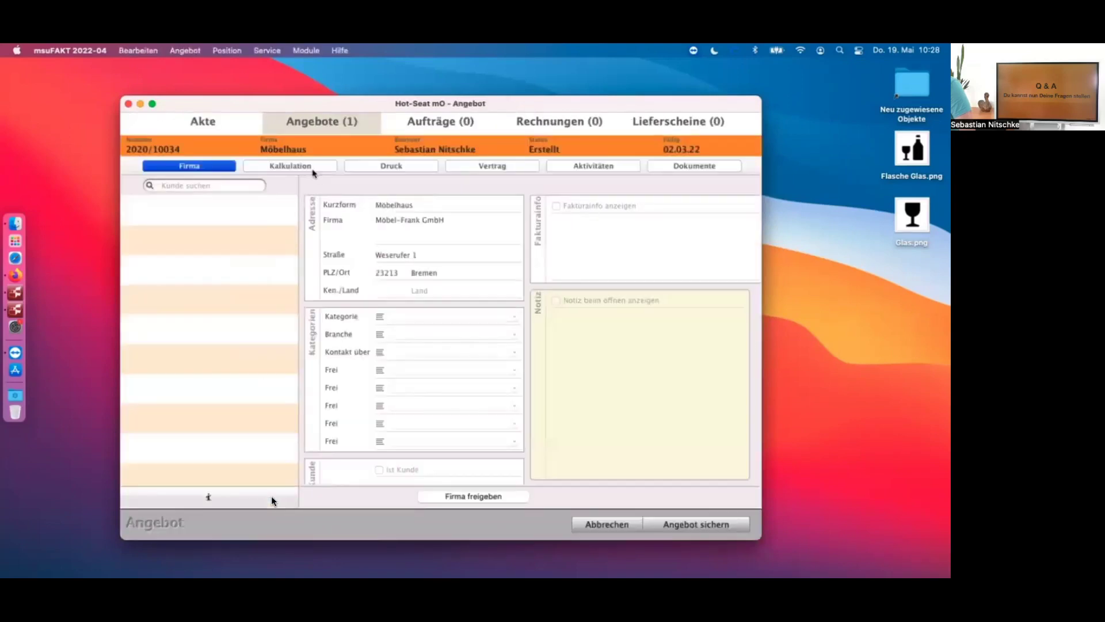
click(309, 167)
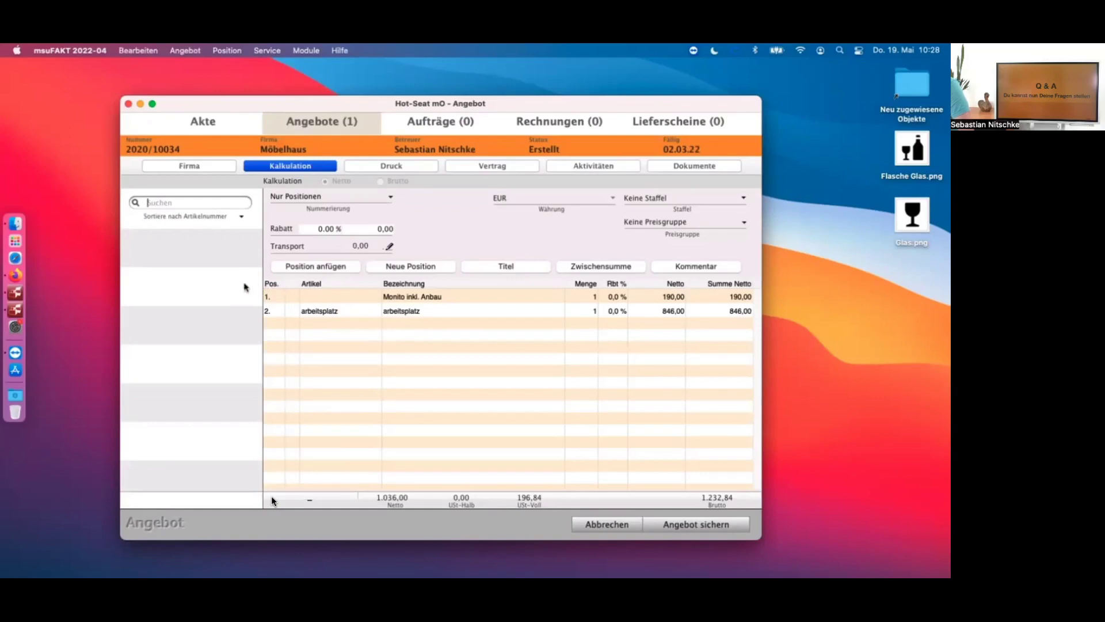
- Duplicate the arbeitsplatz position in the Möbelhaus offer
double_click(354, 310)
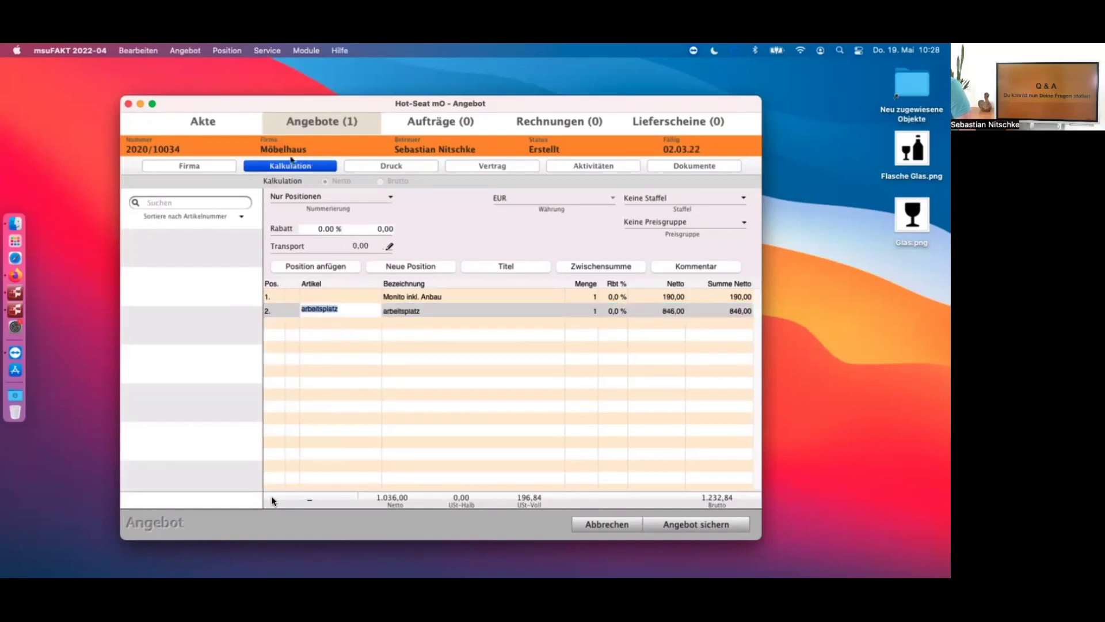
click(234, 50)
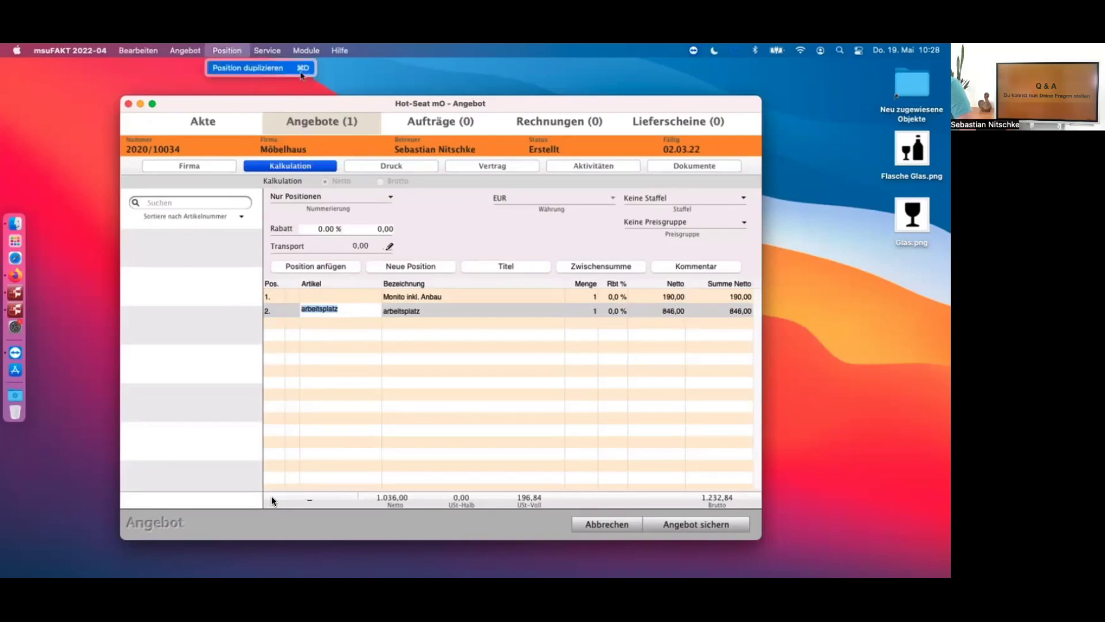
click(281, 68)
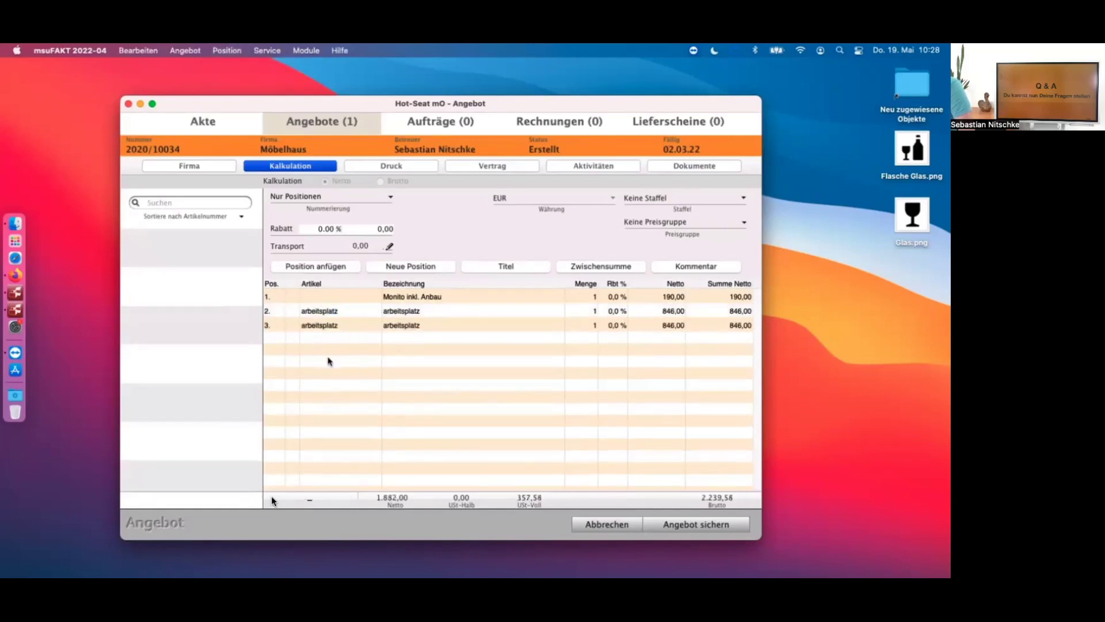
- Open the duplicated arbeitsplatz position to view its details, and save both the position and the offer
double_click(348, 330)
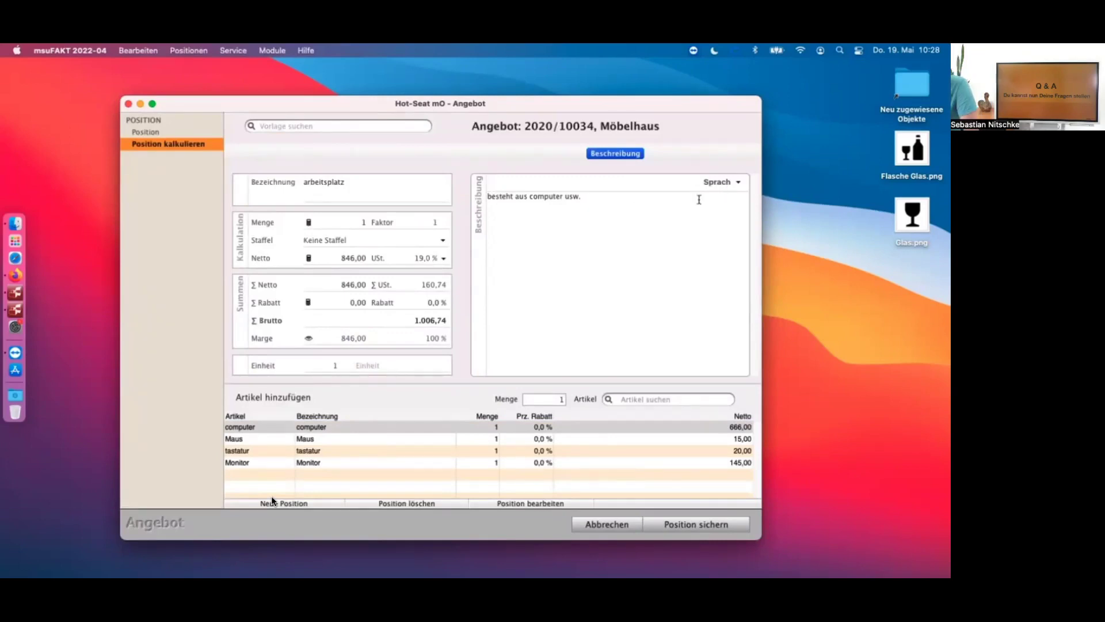
click(668, 523)
click(666, 517)
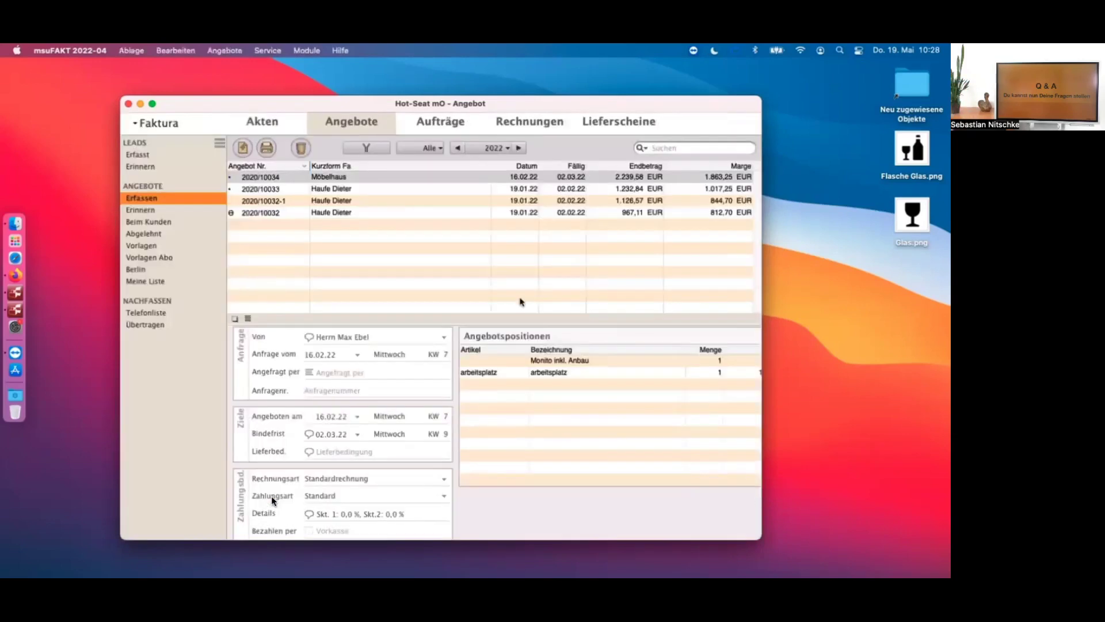
- Open the article computer, change its designation to "computer deutsch" and enter "Beschreibung Deutsch" as the Sprache 1 description
click(153, 122)
click(305, 323)
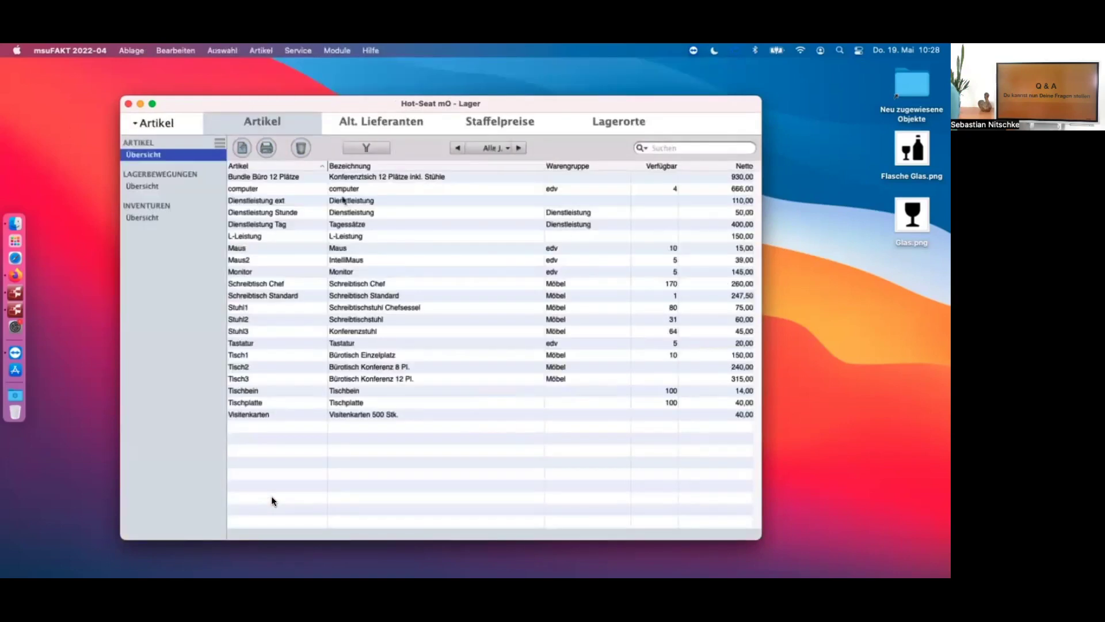
double_click(274, 190)
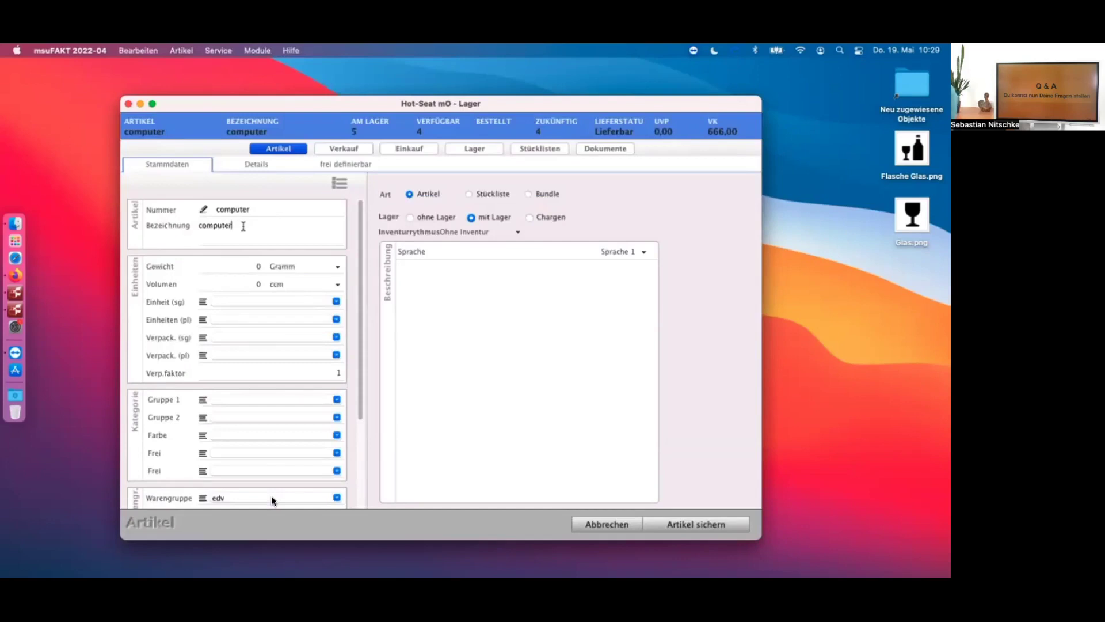
text(deutsch)
click(410, 323)
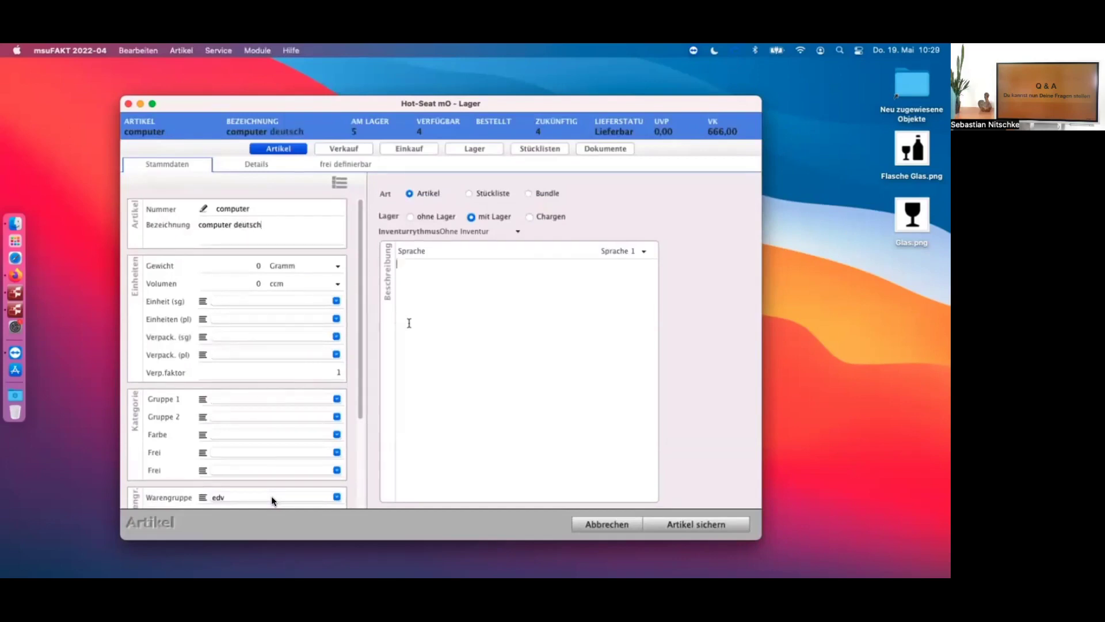
text(Beschreibung Deutsch)
- Enter the Sprache 2 designation "Bezeichnung Sprache 2" and description "Beschreibung Sprache 2" for the article, and save it
click(633, 252)
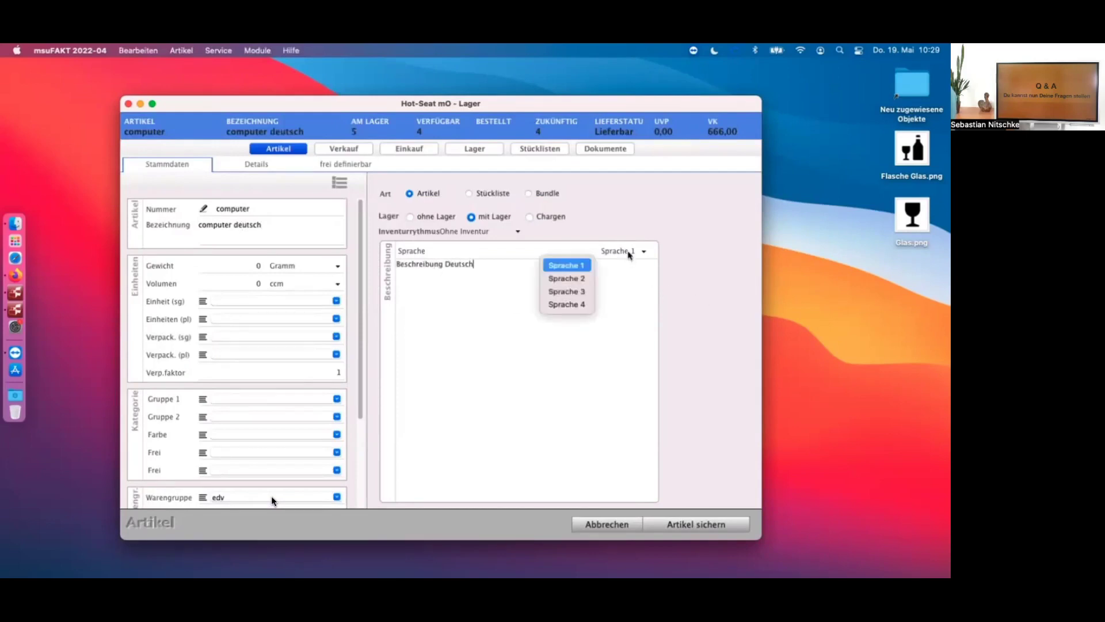
click(559, 278)
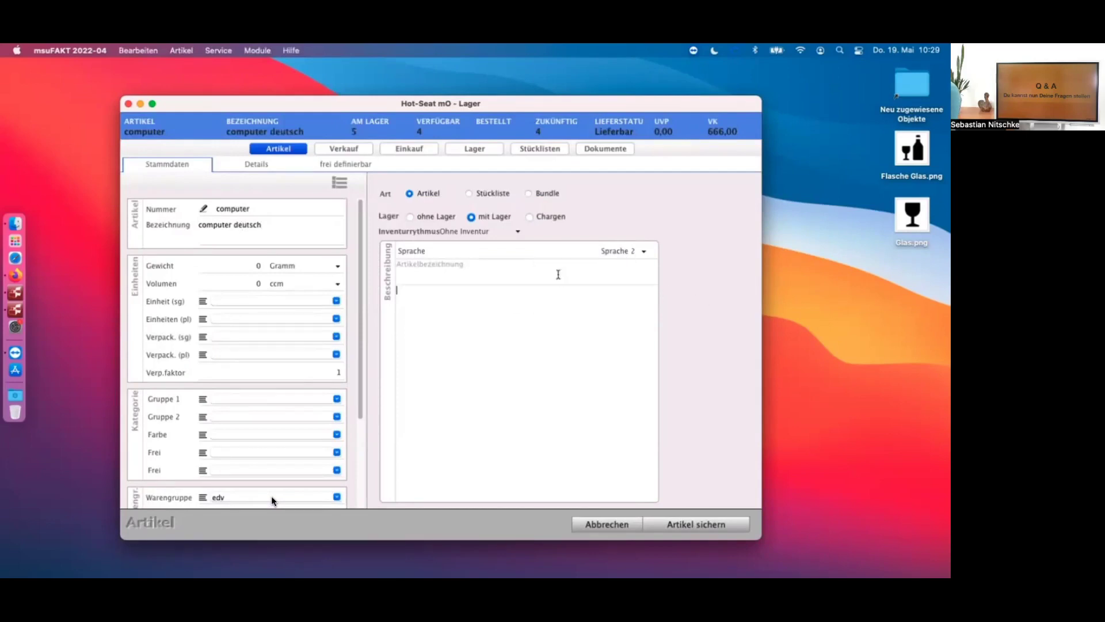
click(632, 253)
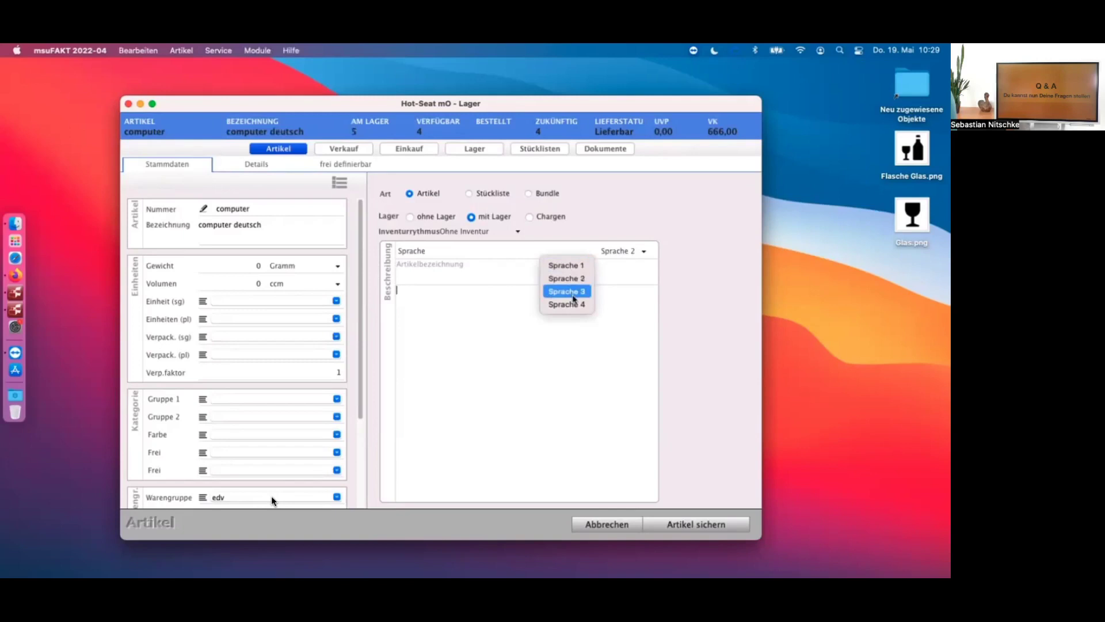
click(428, 265)
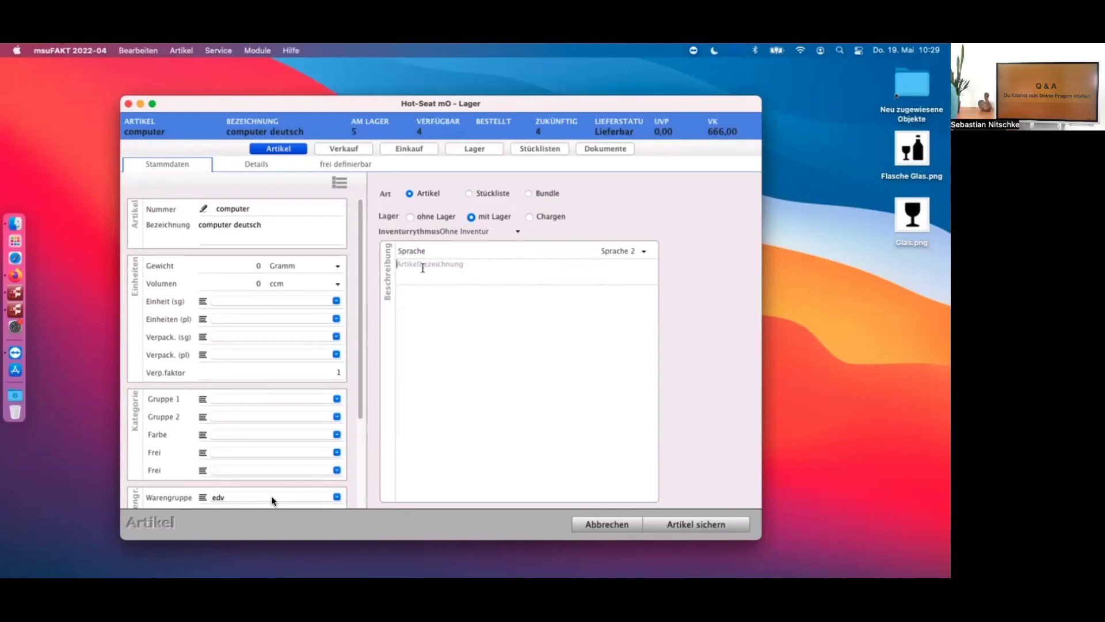
text(Bezeichnung Sprache 2)
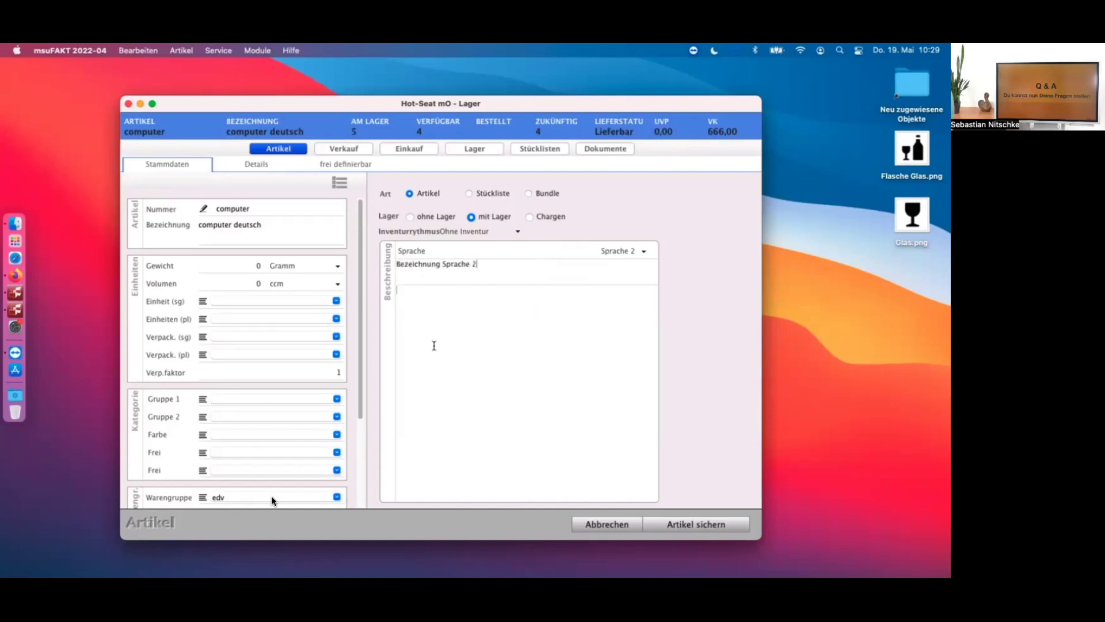
text(eibung Sprache 2)
click(722, 527)
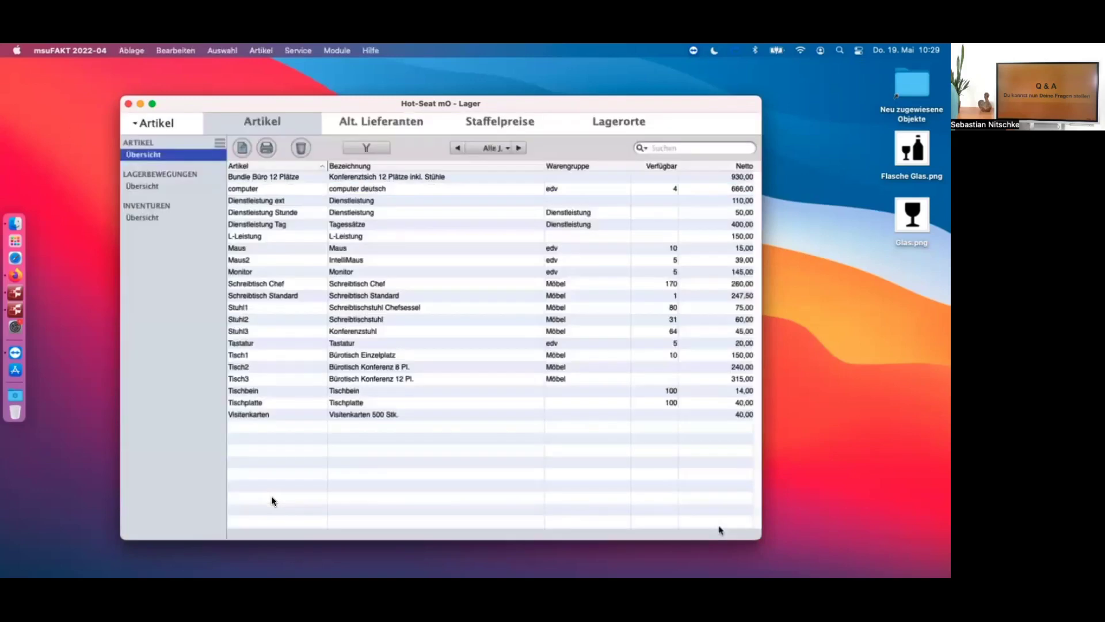
- Reopen the Möbelhaus offer's calculation and create a new position with the article computer
click(135, 121)
click(395, 259)
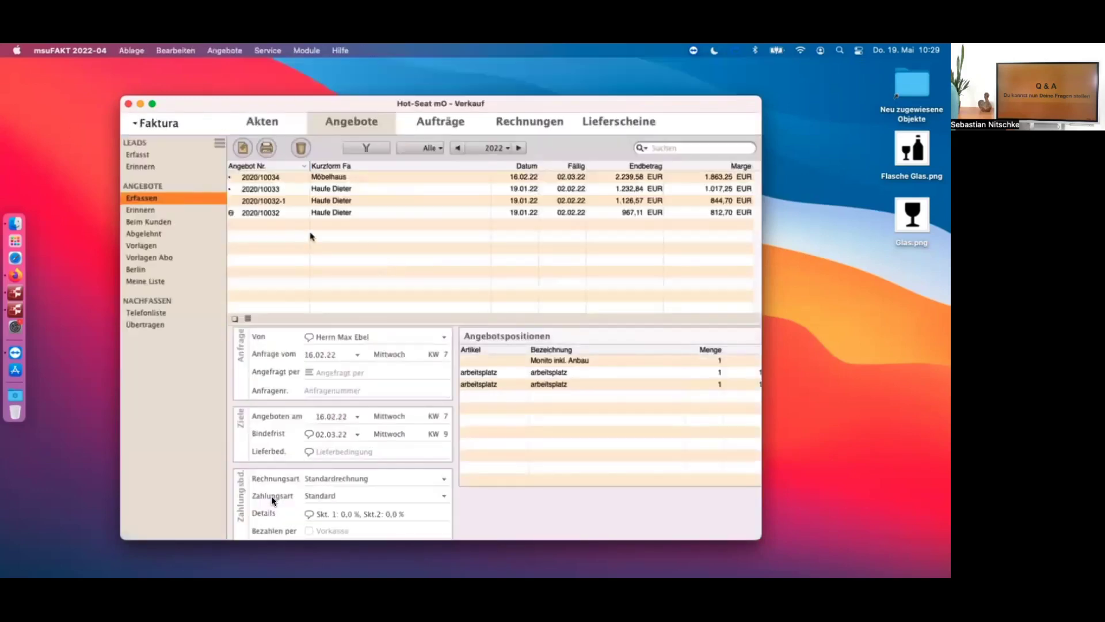
double_click(318, 179)
click(304, 165)
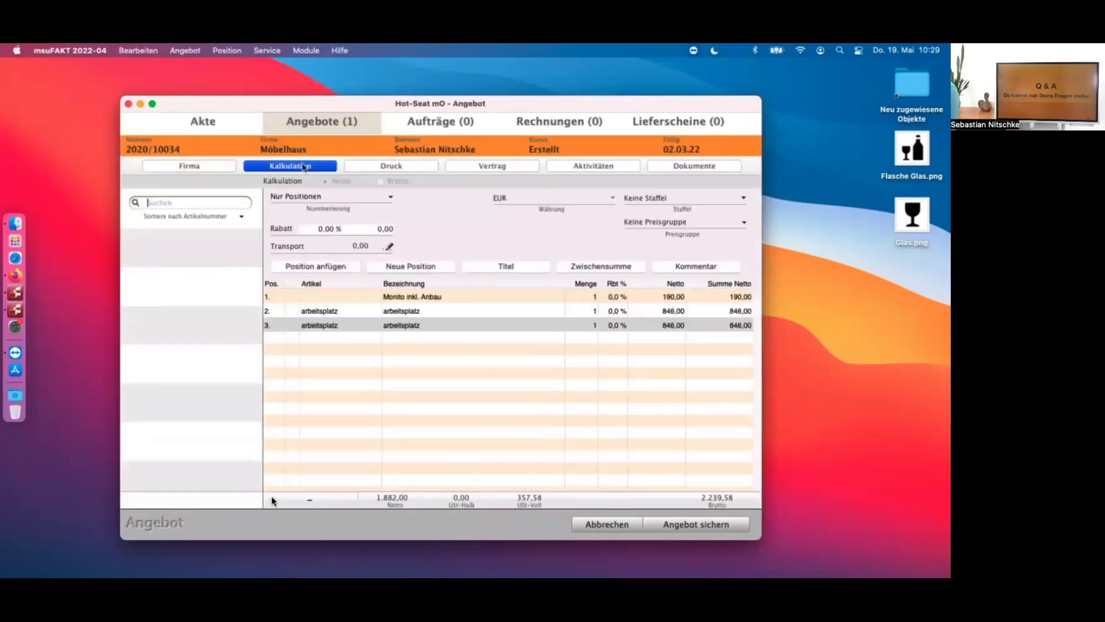
click(420, 273)
text(domputer)
key(Tab)
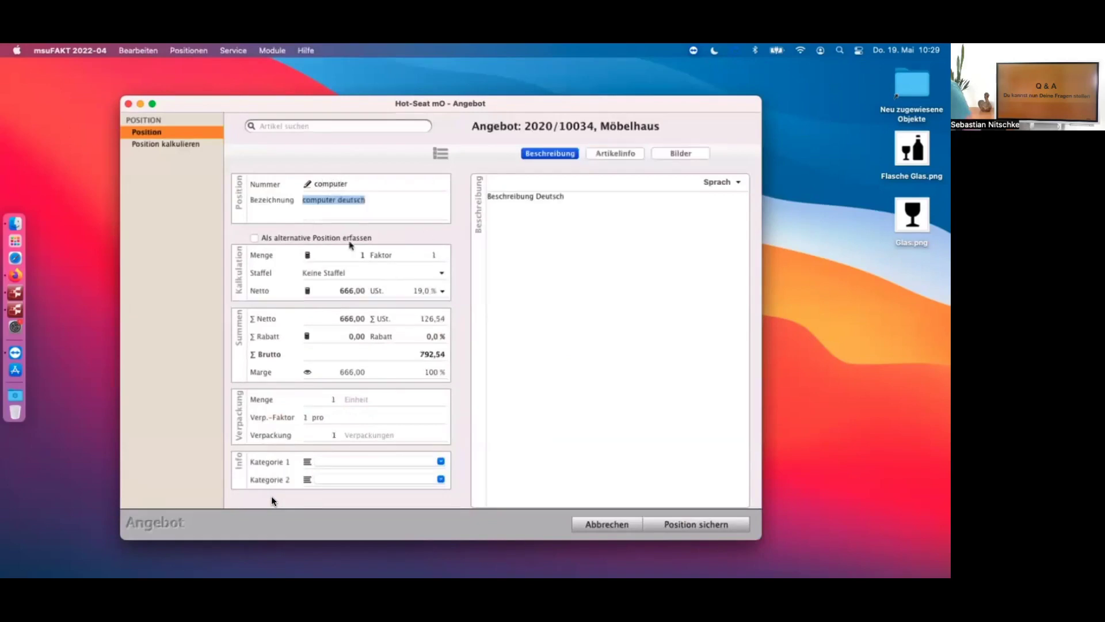
- Switch the computer position's texts to Sprache 2, enter "Stk." as its quantity unit, and save the position
click(732, 183)
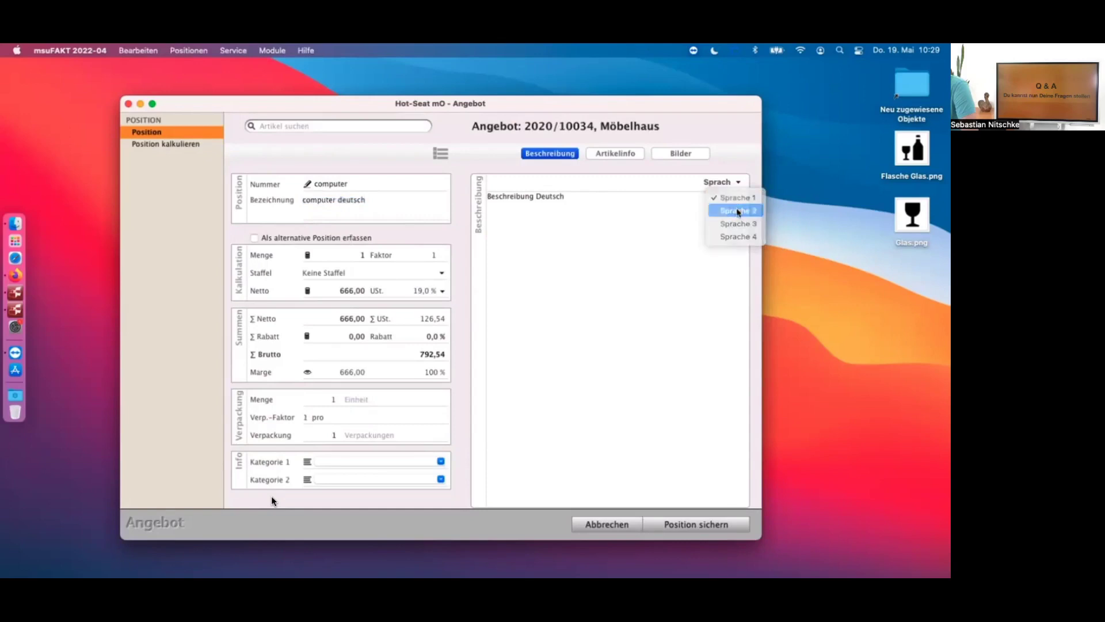
click(739, 211)
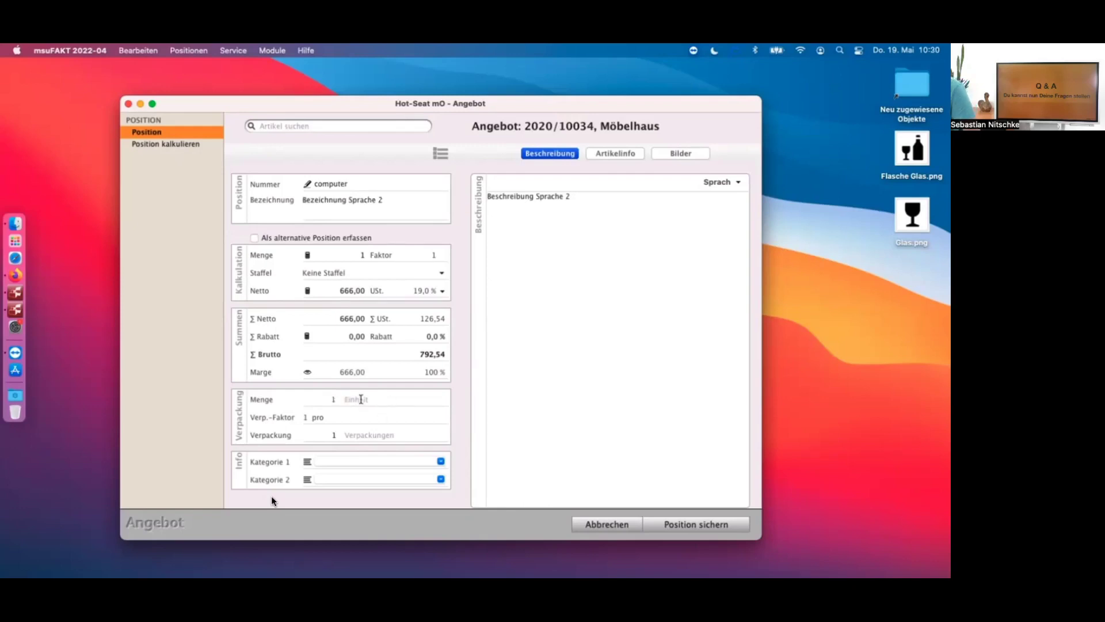
text(Stk.)
click(601, 457)
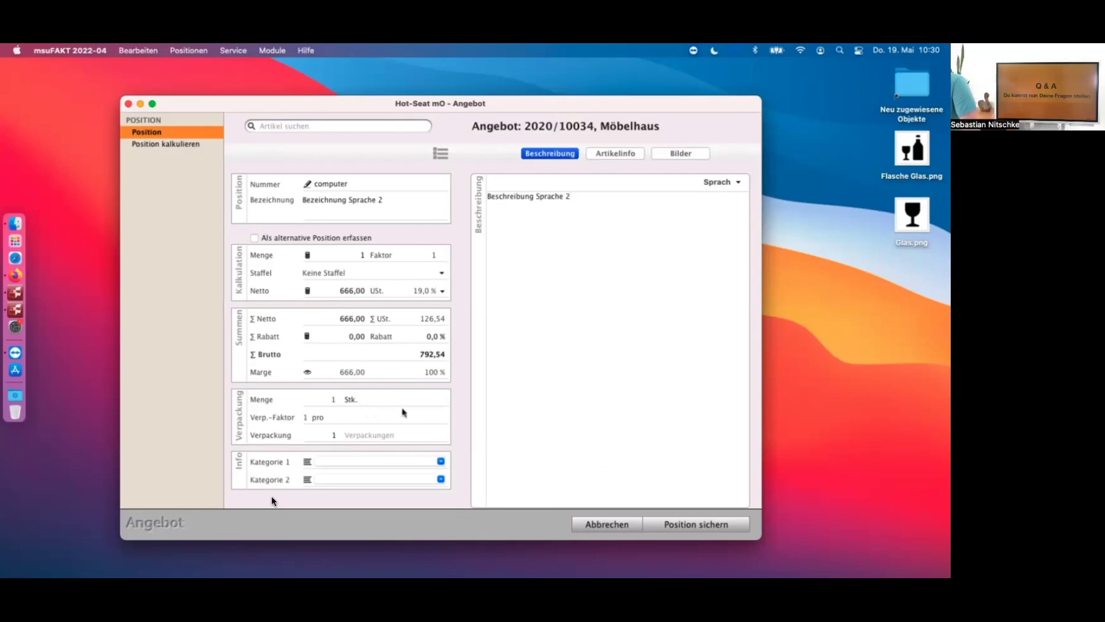
double_click(361, 400)
click(544, 196)
click(680, 530)
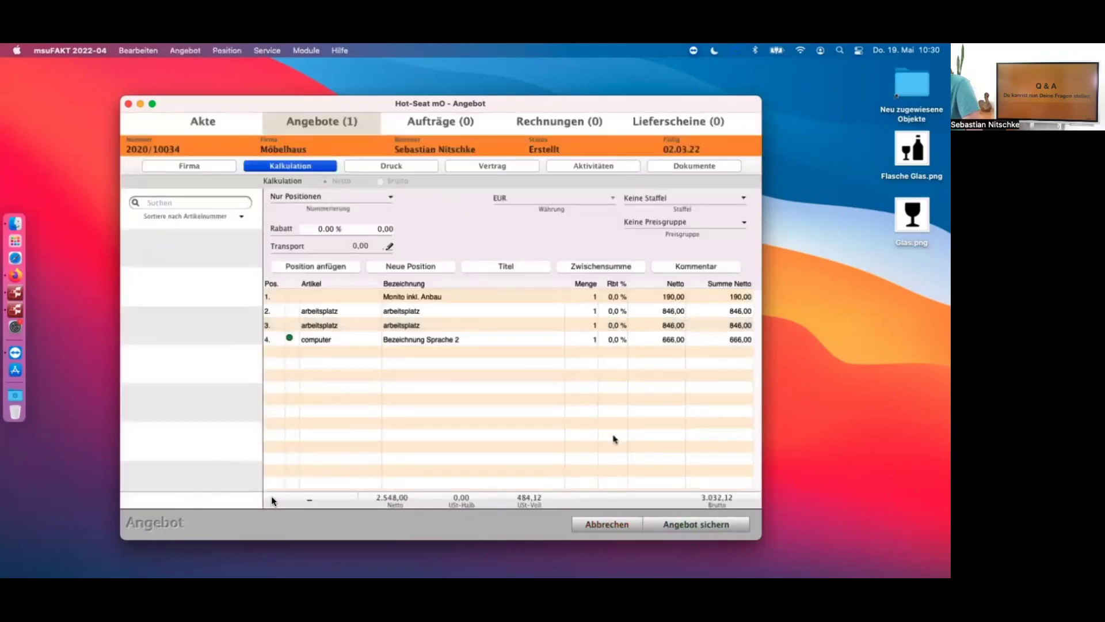
- Save the Möbelhaus offer with its new computer position
click(689, 525)
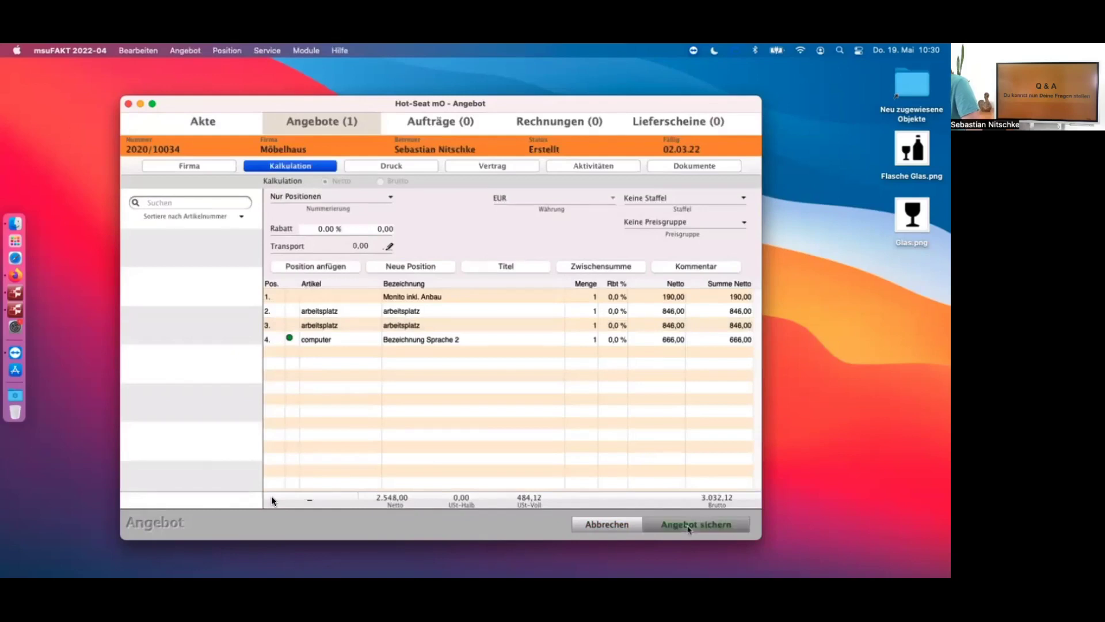
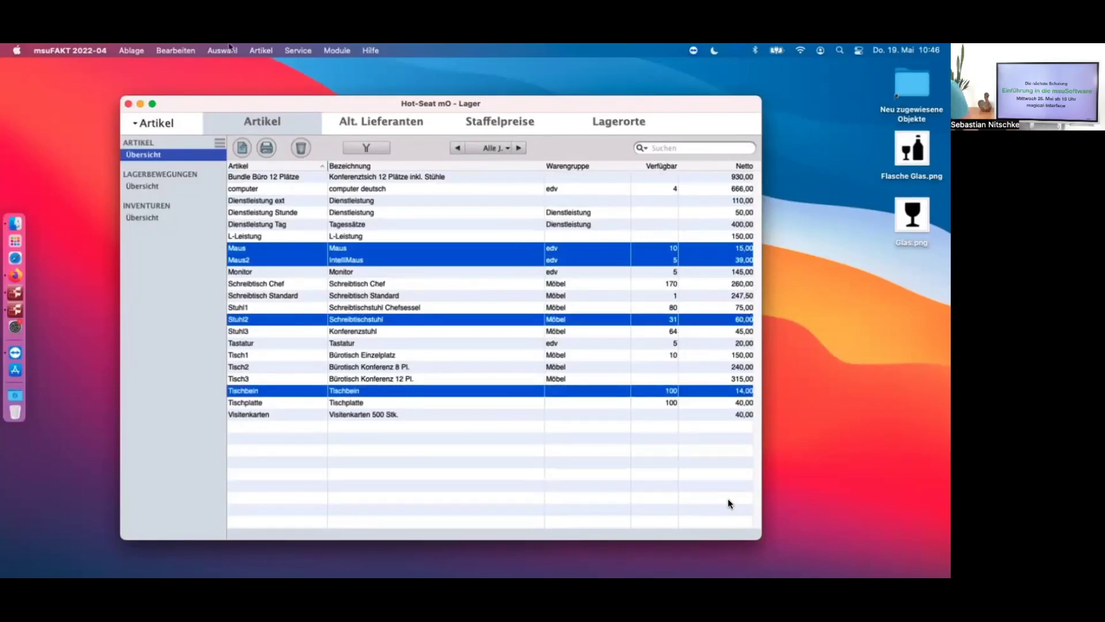
- Open the price increase for the articles selected in the list and exclude Verkaufspreis, keeping the increase as a percentage
click(260, 49)
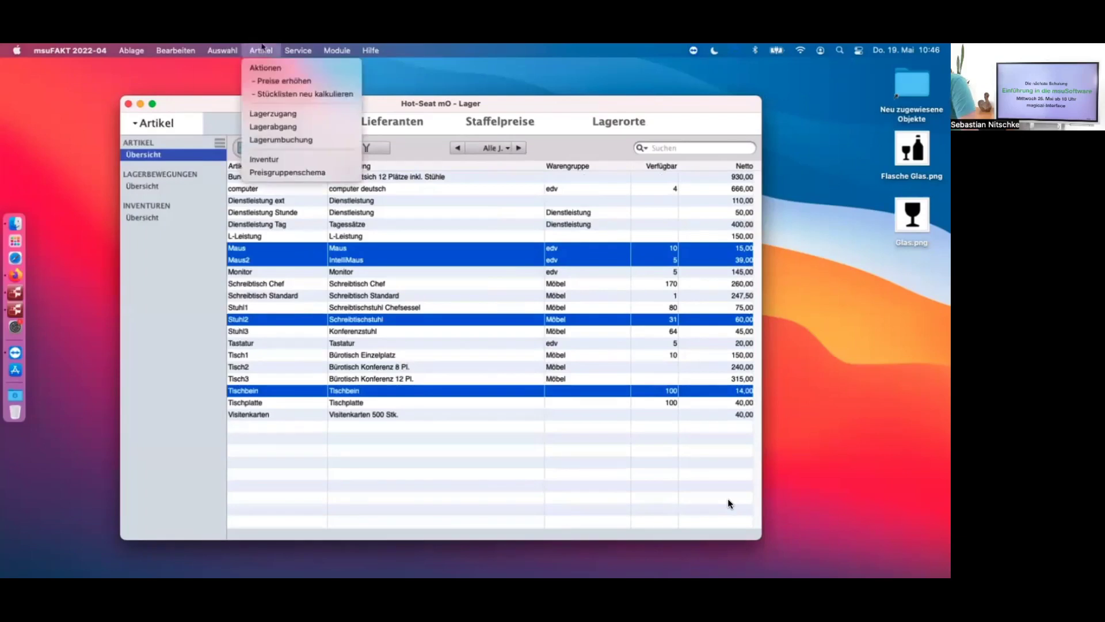
click(273, 82)
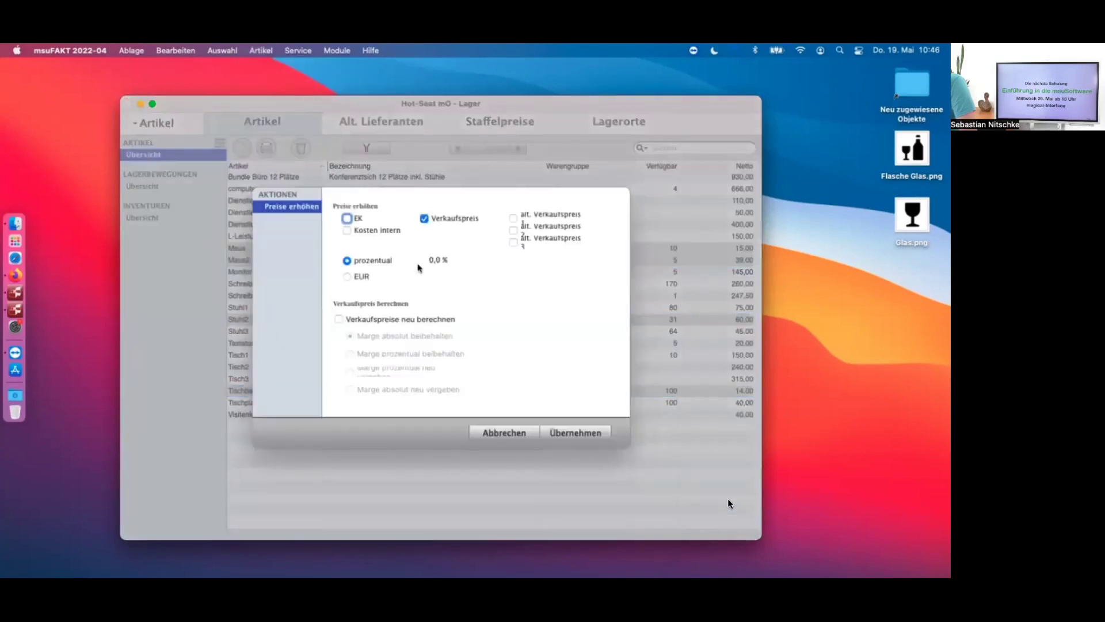
click(435, 219)
click(438, 260)
click(352, 277)
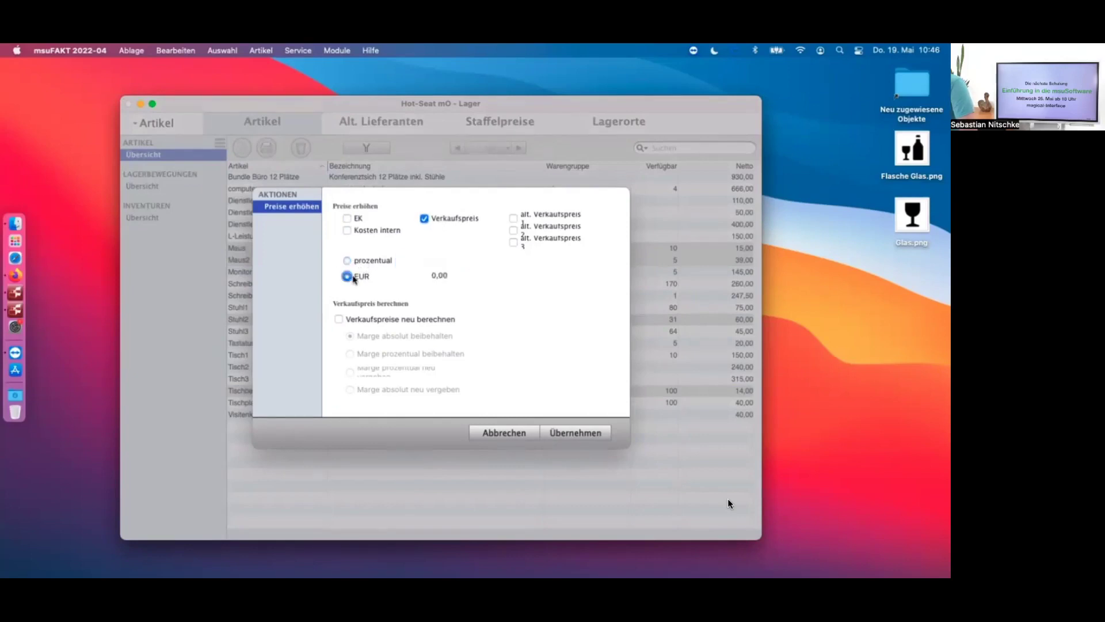
click(431, 275)
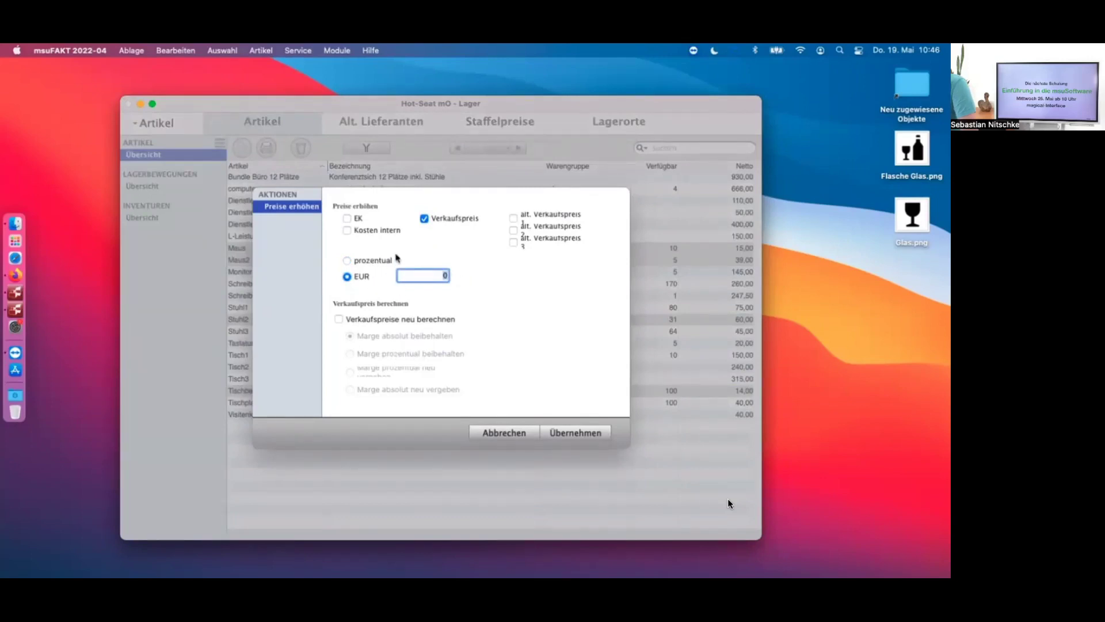
click(373, 261)
click(426, 219)
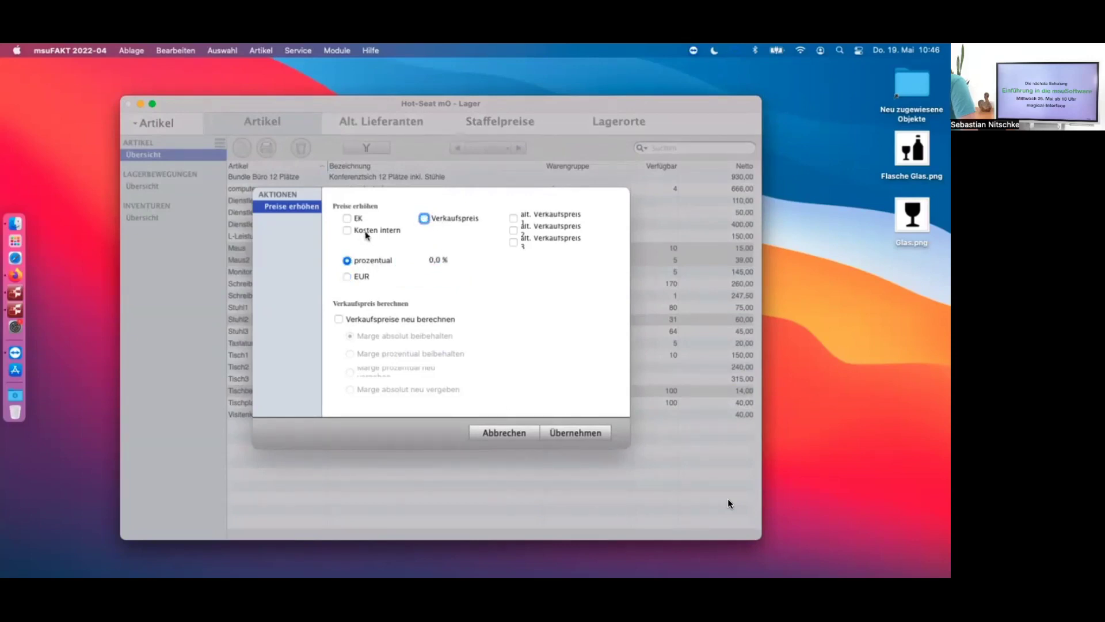
- Try EK and Kosten intern as price bases, switching the increase between percentage and EUR, and deselect both
click(347, 219)
click(347, 276)
click(348, 261)
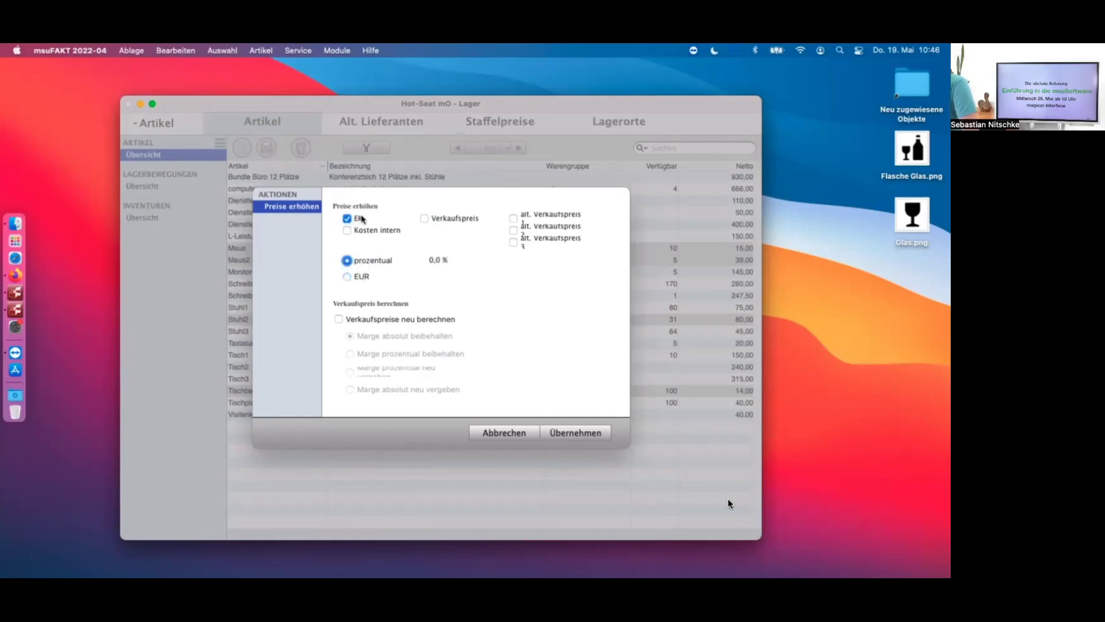
click(348, 230)
click(348, 219)
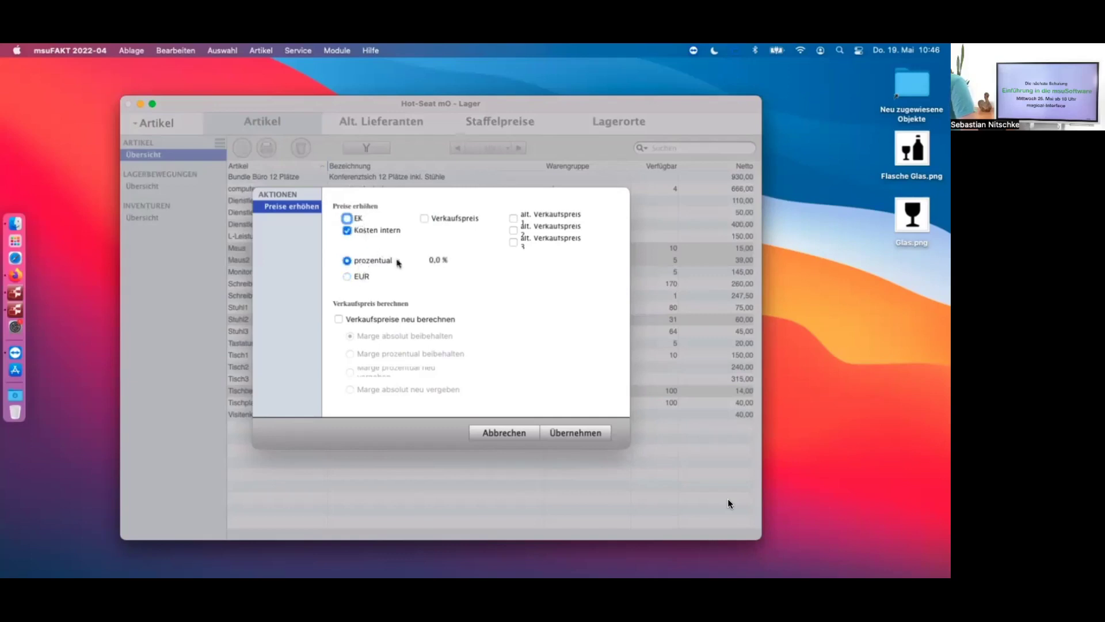
click(349, 276)
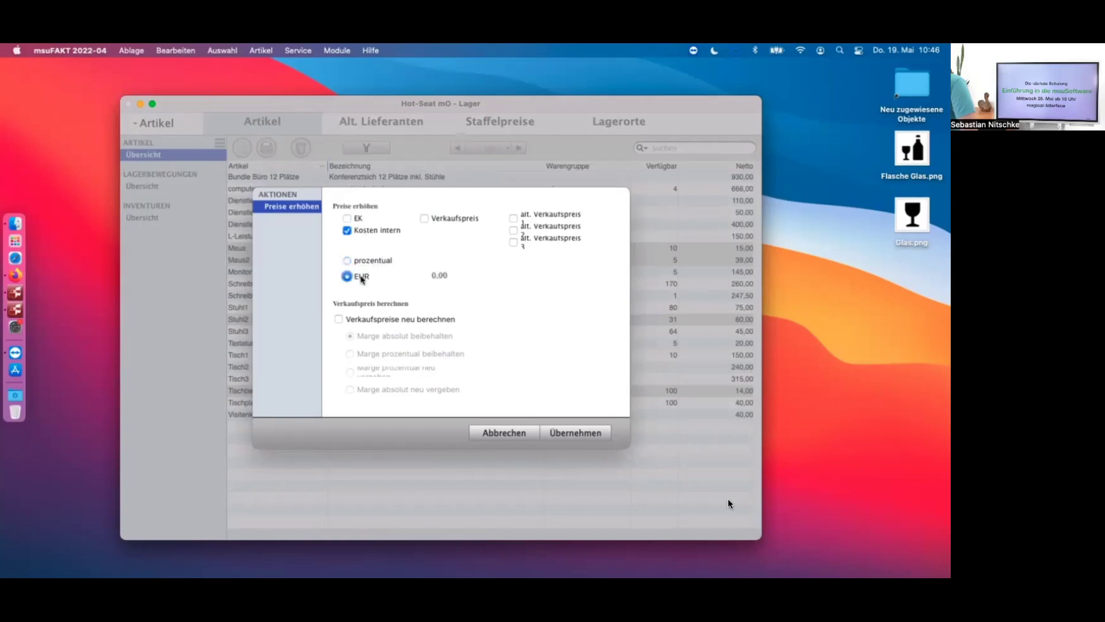
click(347, 219)
click(347, 230)
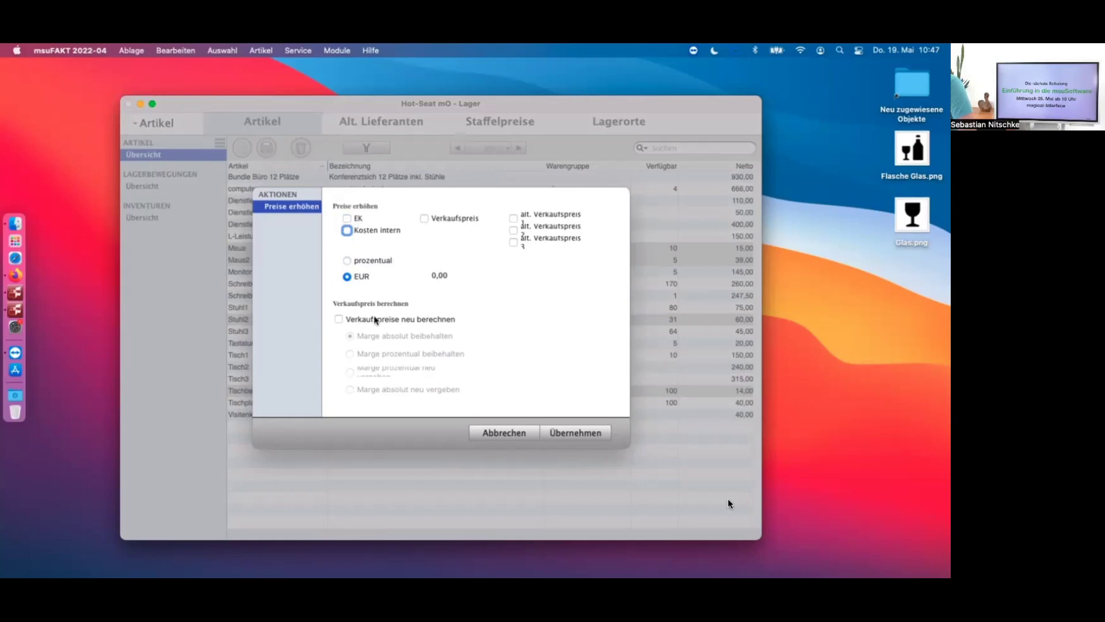
- Set the price increase to raise only the EK by 10 %
click(361, 221)
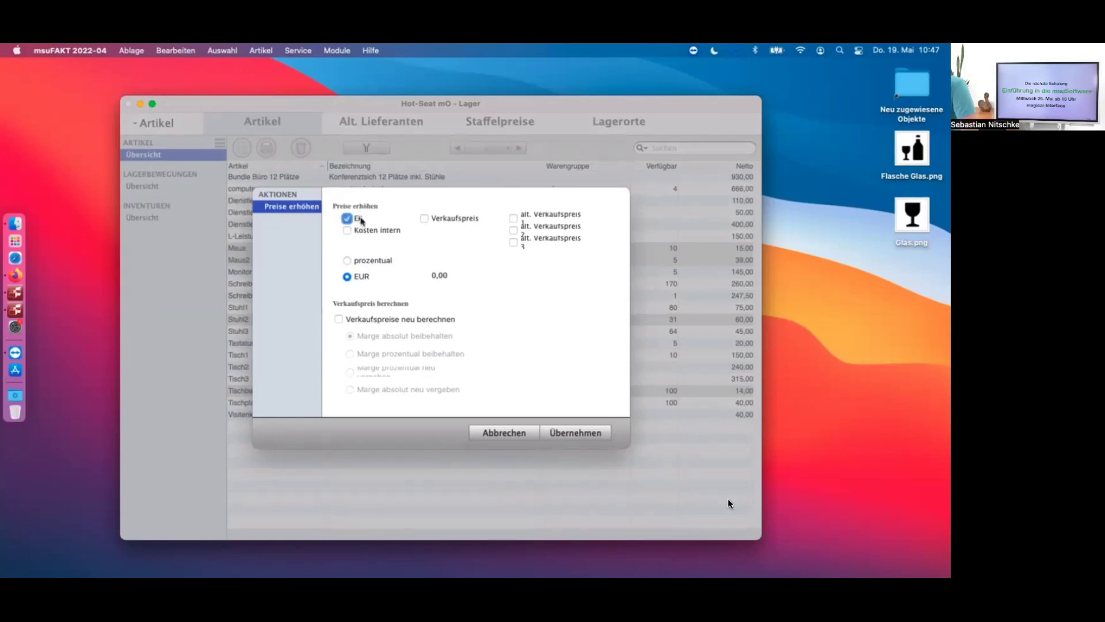
click(373, 258)
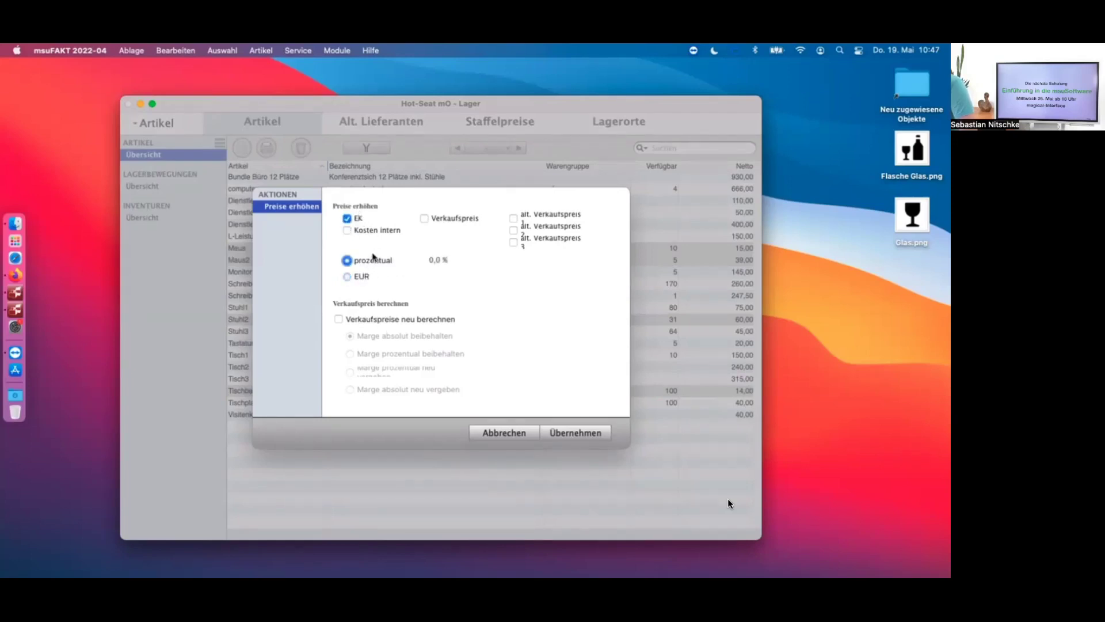
click(447, 260)
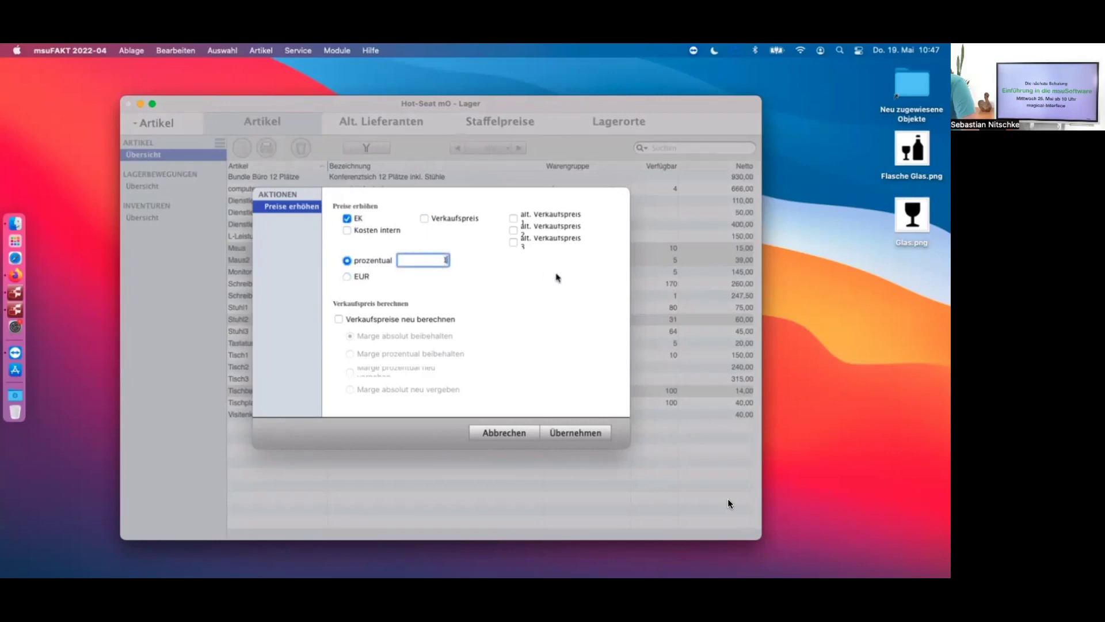
key(Tab)
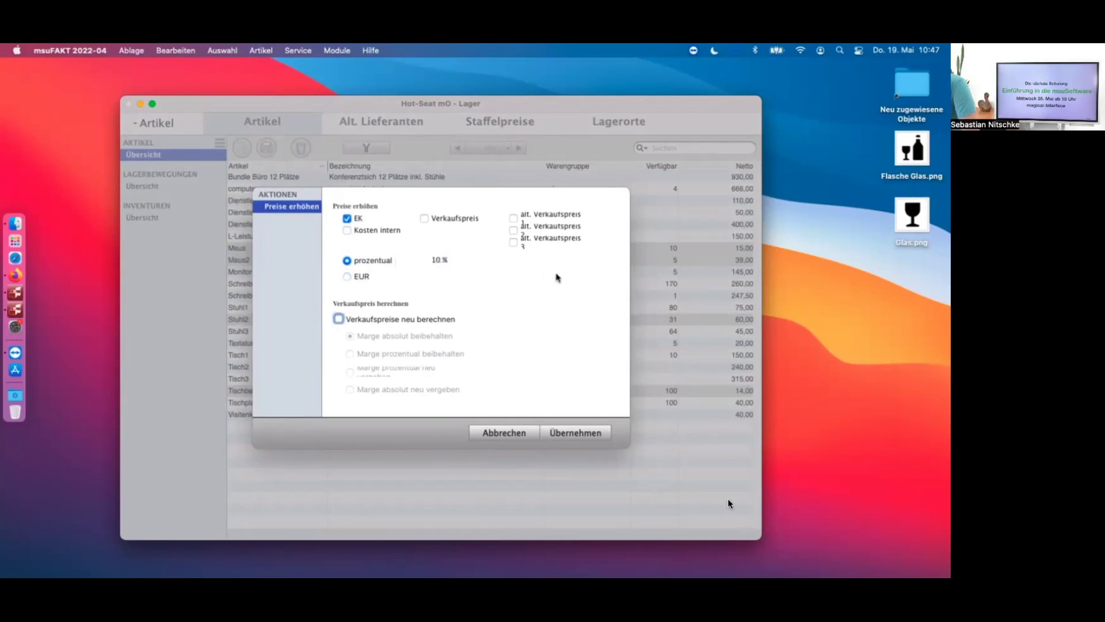
- Recalculate the sales prices with a new percentage margin of 30 % and apply the price increase
click(356, 321)
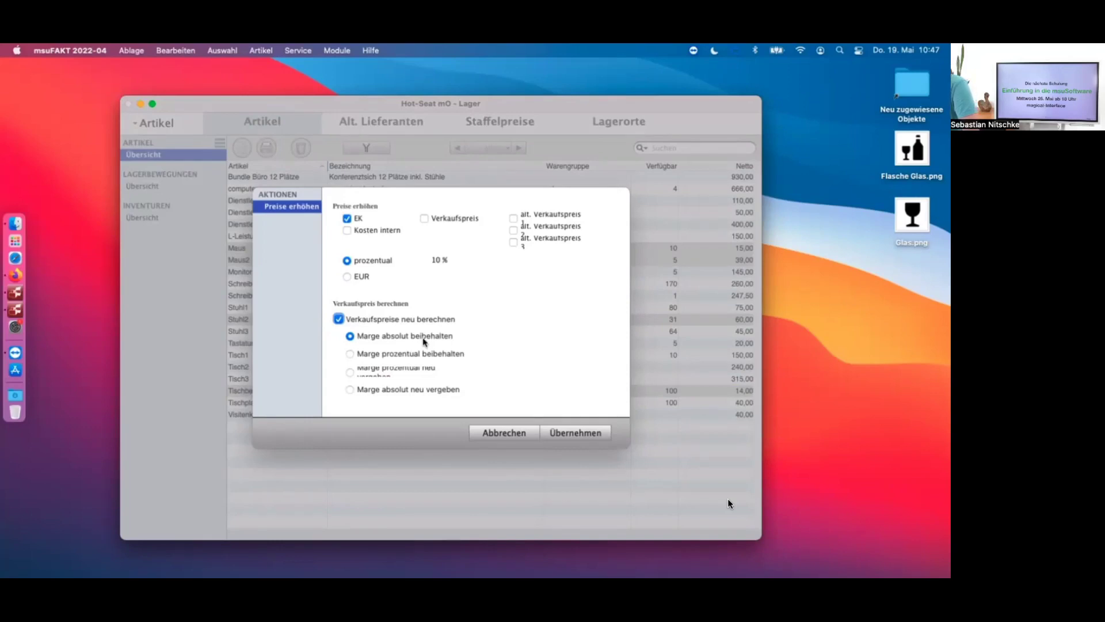
click(382, 354)
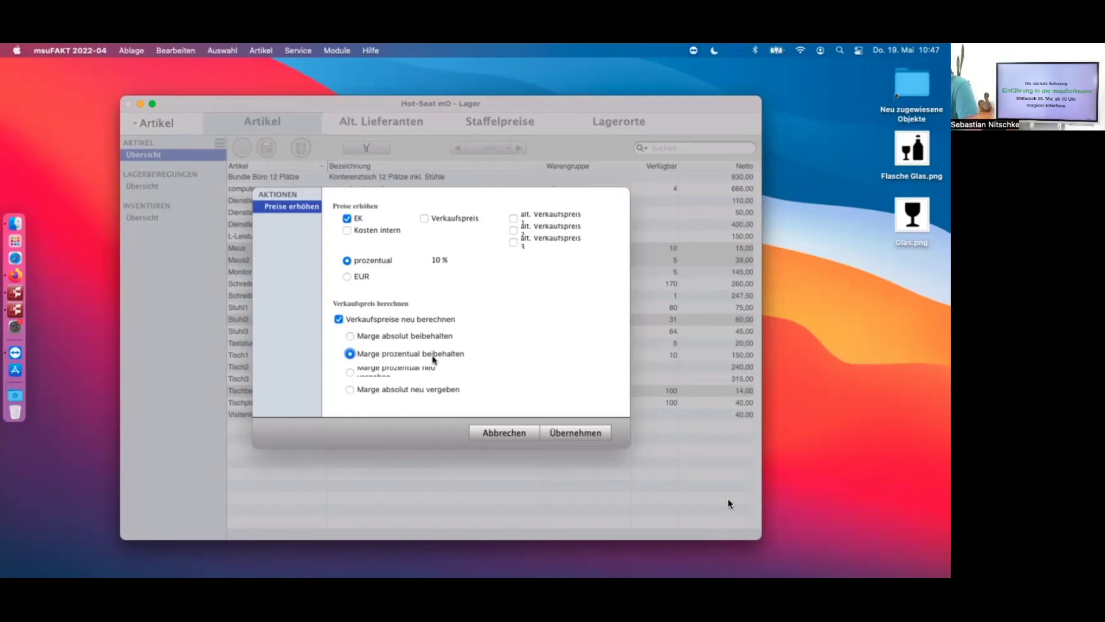
click(349, 372)
click(493, 375)
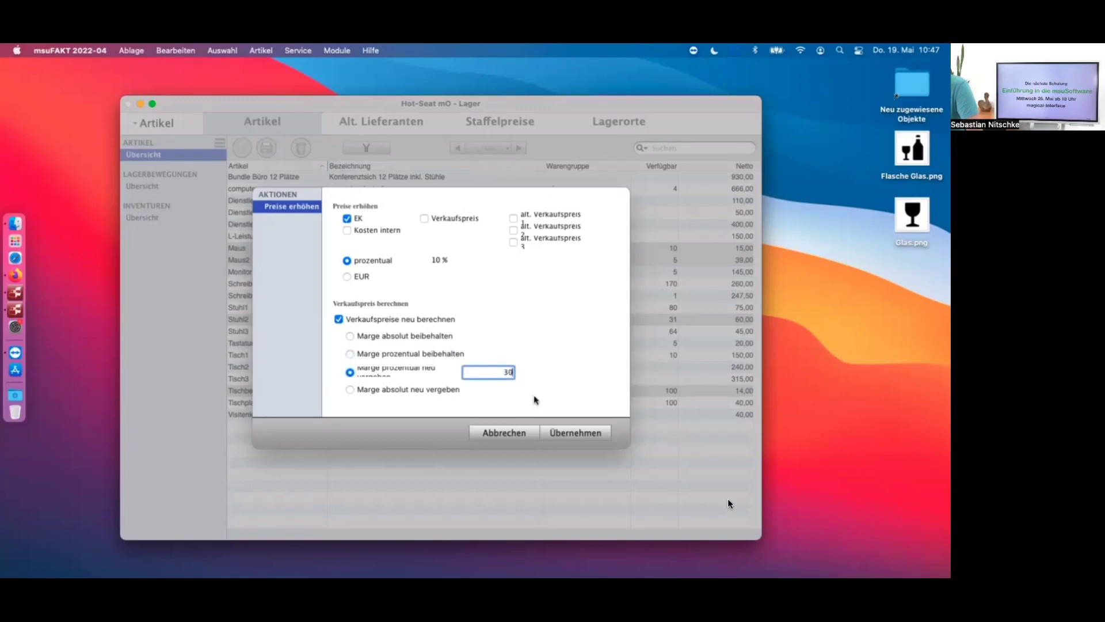
key(Tab)
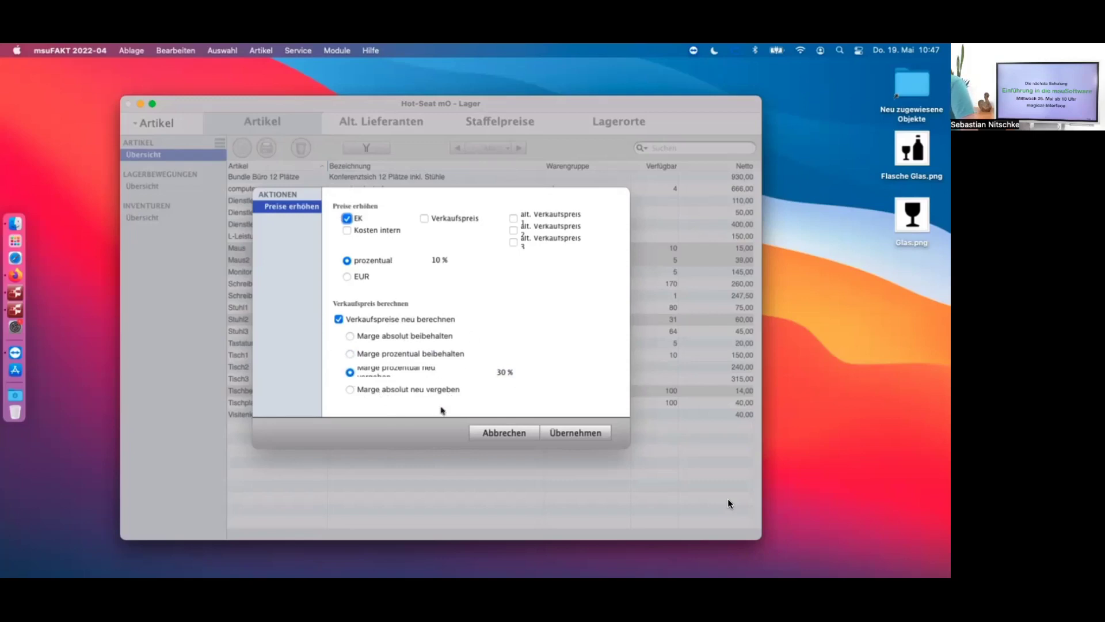
click(576, 433)
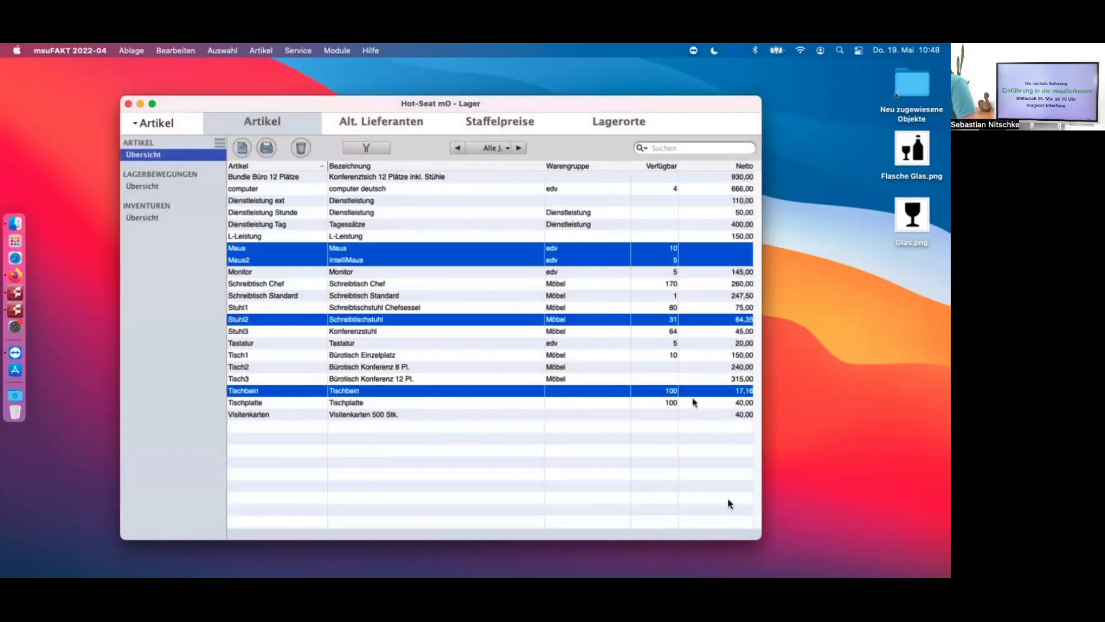
- Recalculate only the sales price of article Stuhl2 with a new percentage margin of 70 %, without increasing Verkaufspreis, and apply it
click(406, 382)
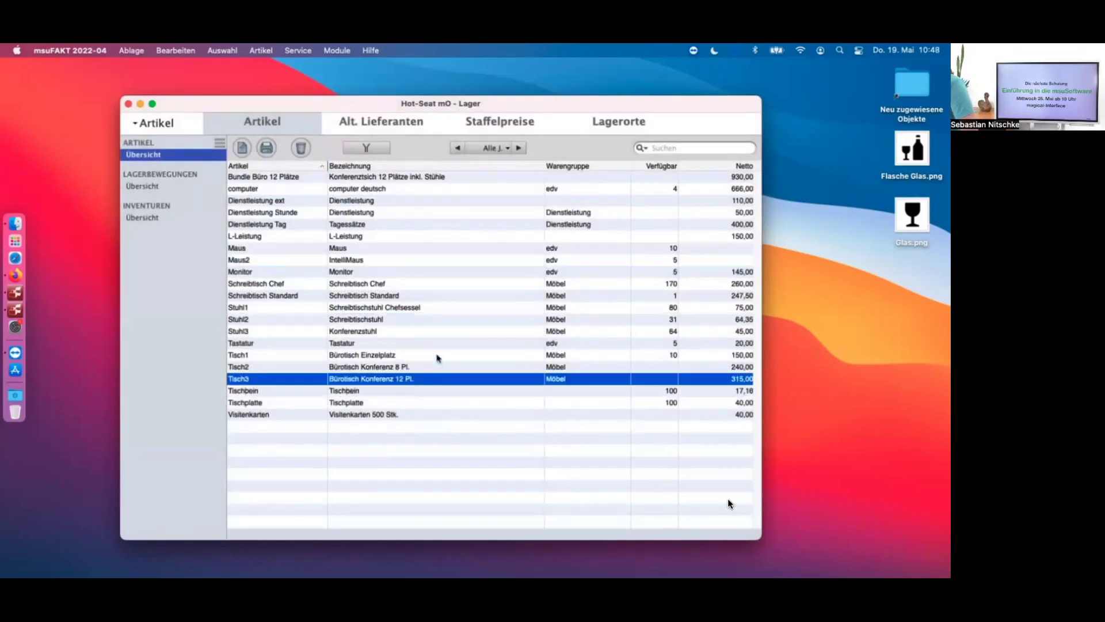
click(351, 323)
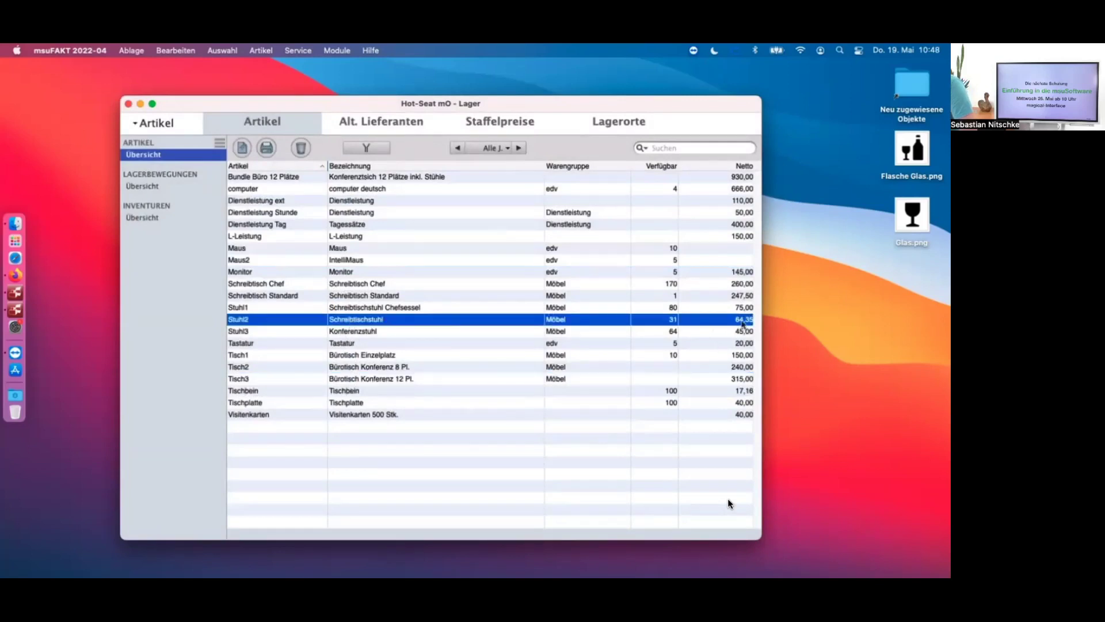
click(258, 51)
click(273, 82)
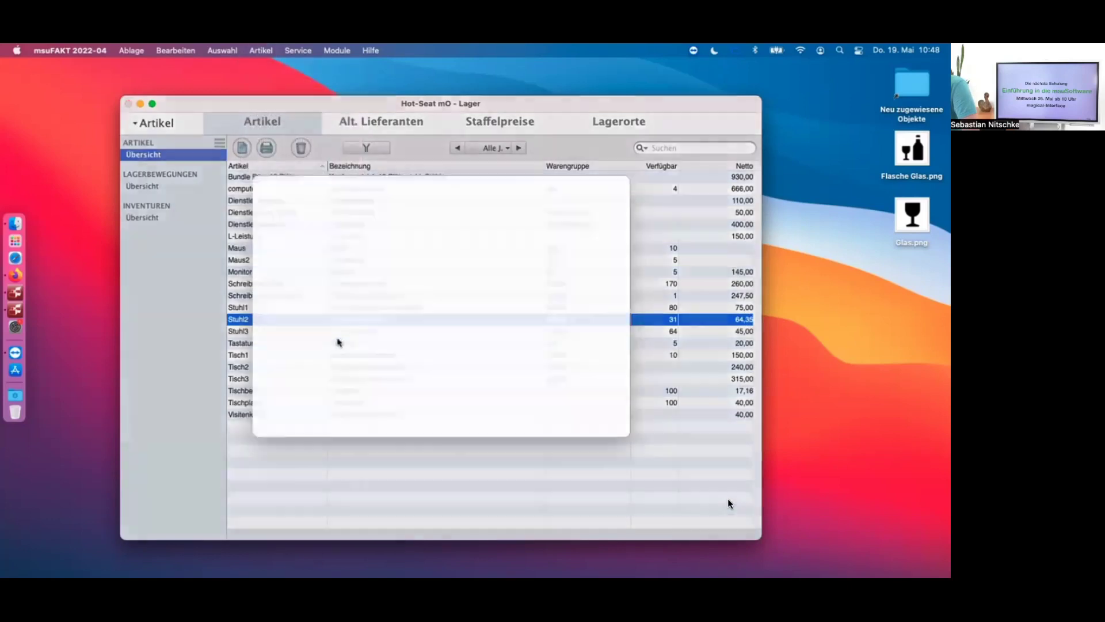
click(449, 218)
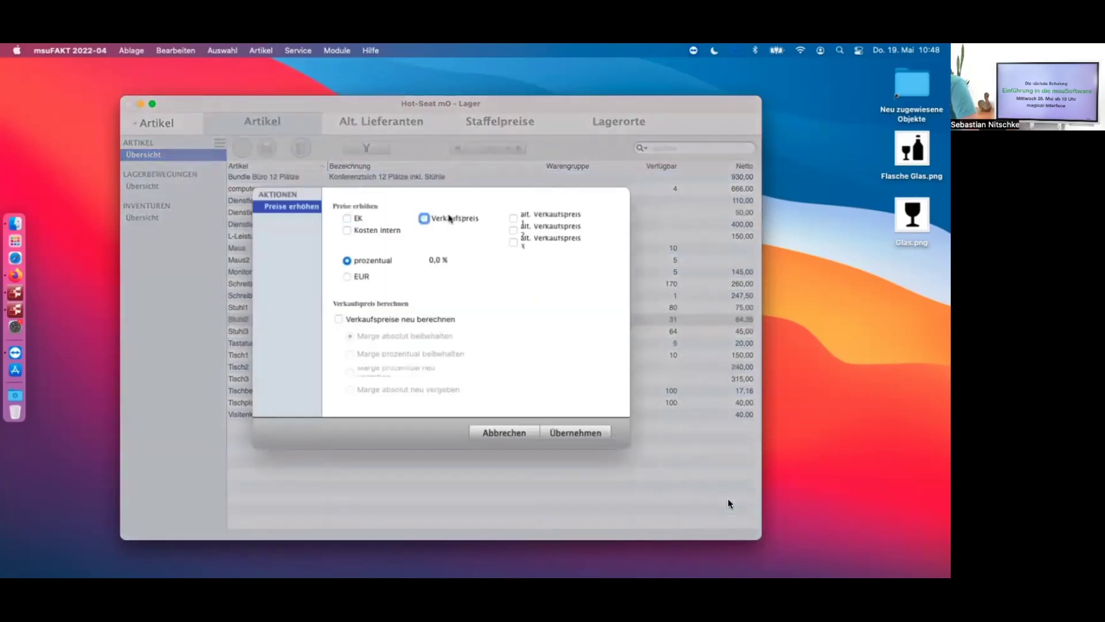
click(370, 323)
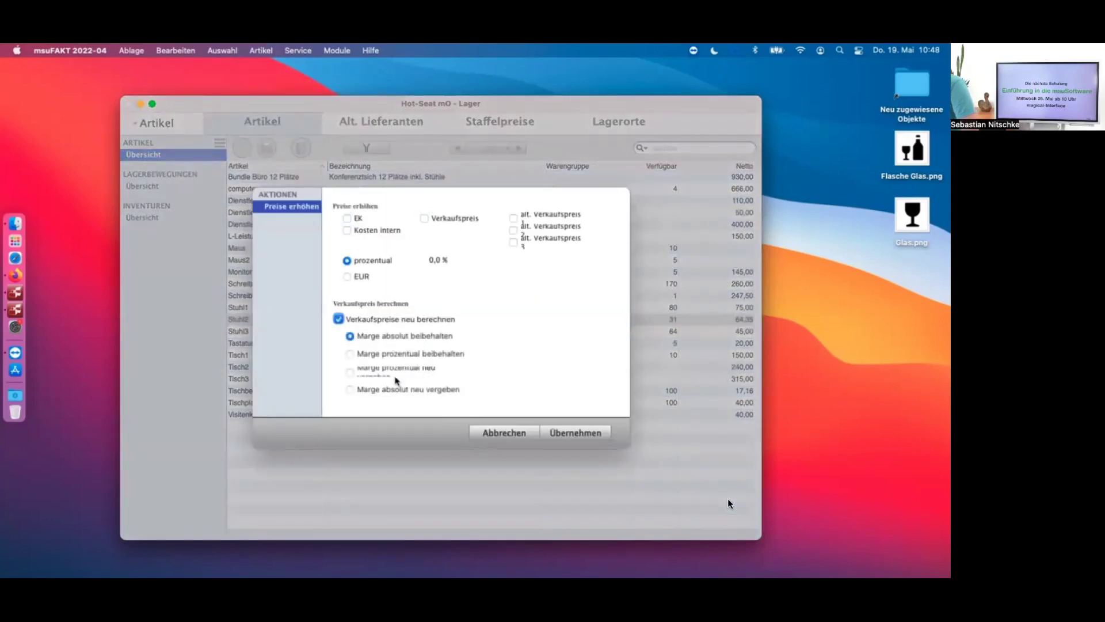
click(350, 372)
click(494, 371)
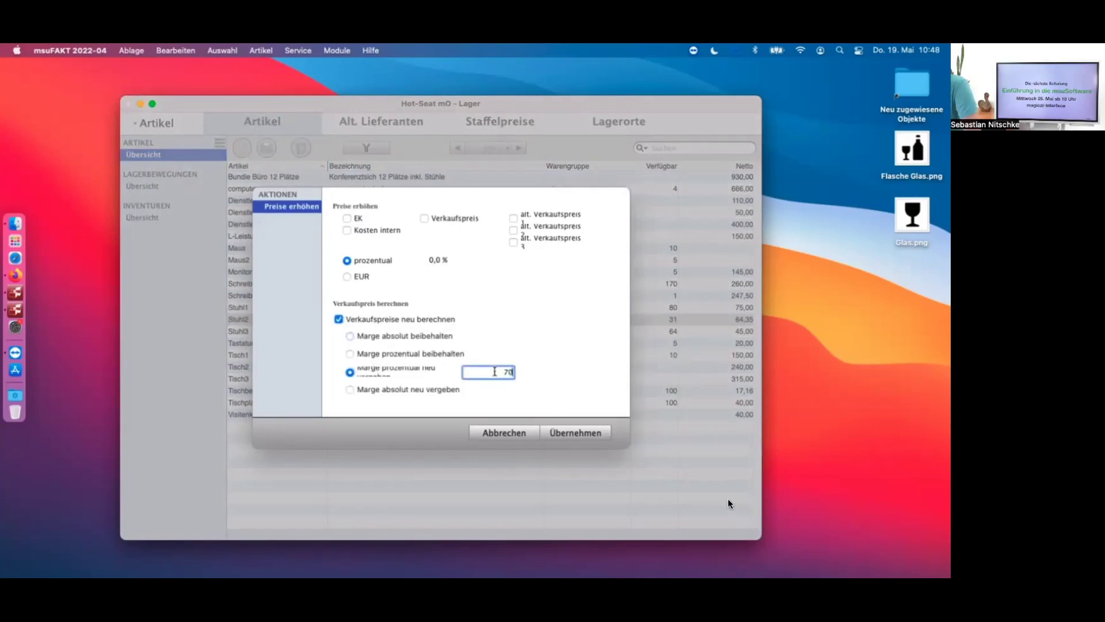
click(575, 434)
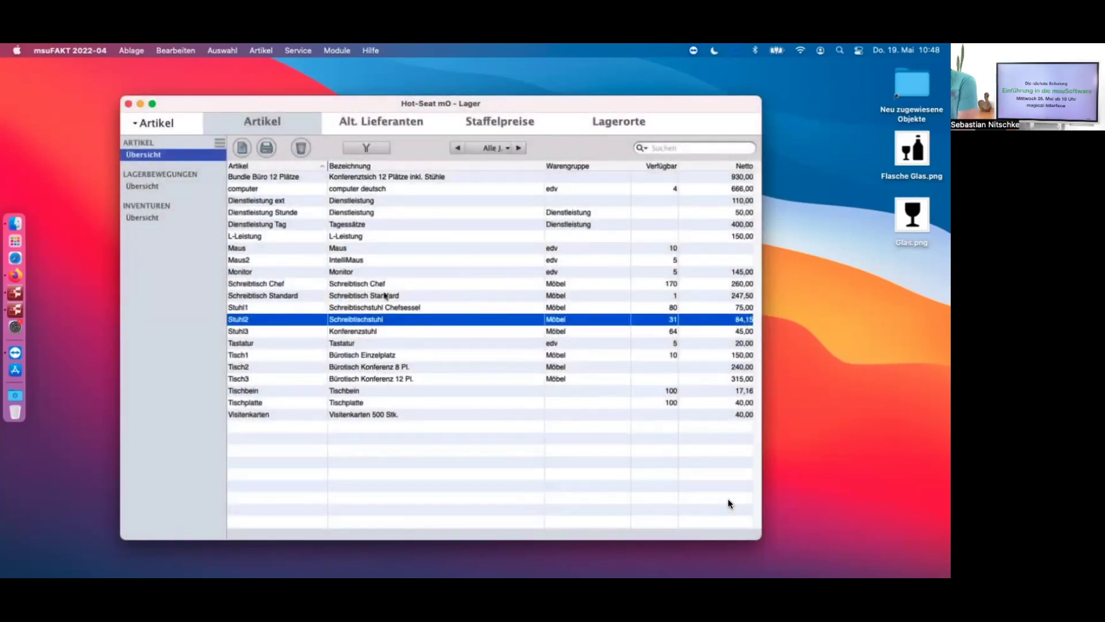
- Check the margin in the sales calculation of article Stuhl2 and close the article by saving it
double_click(382, 320)
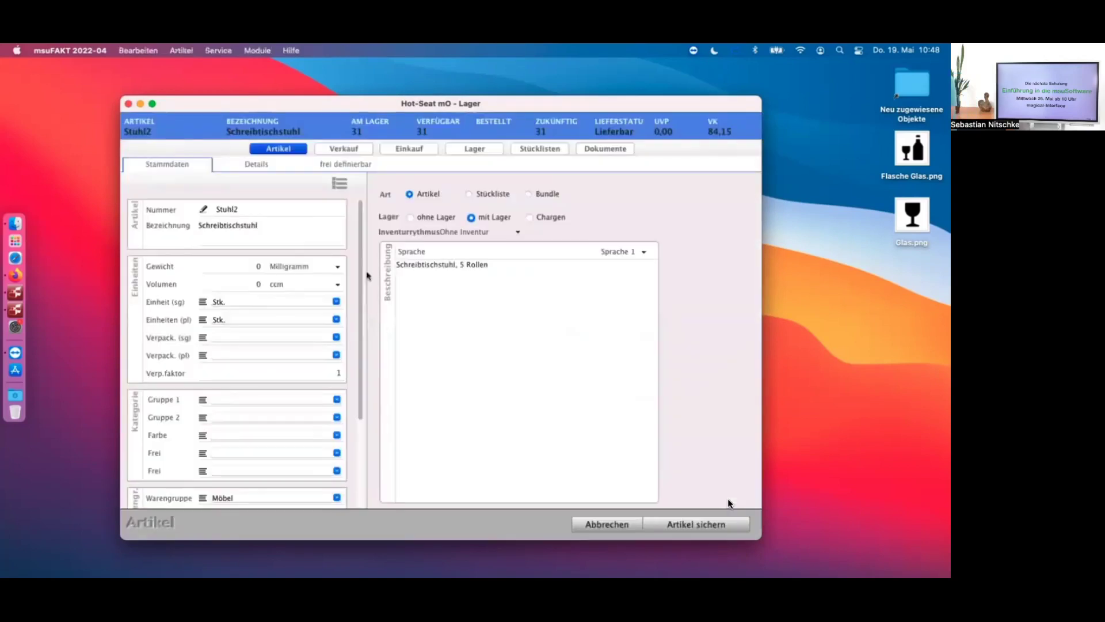
click(354, 144)
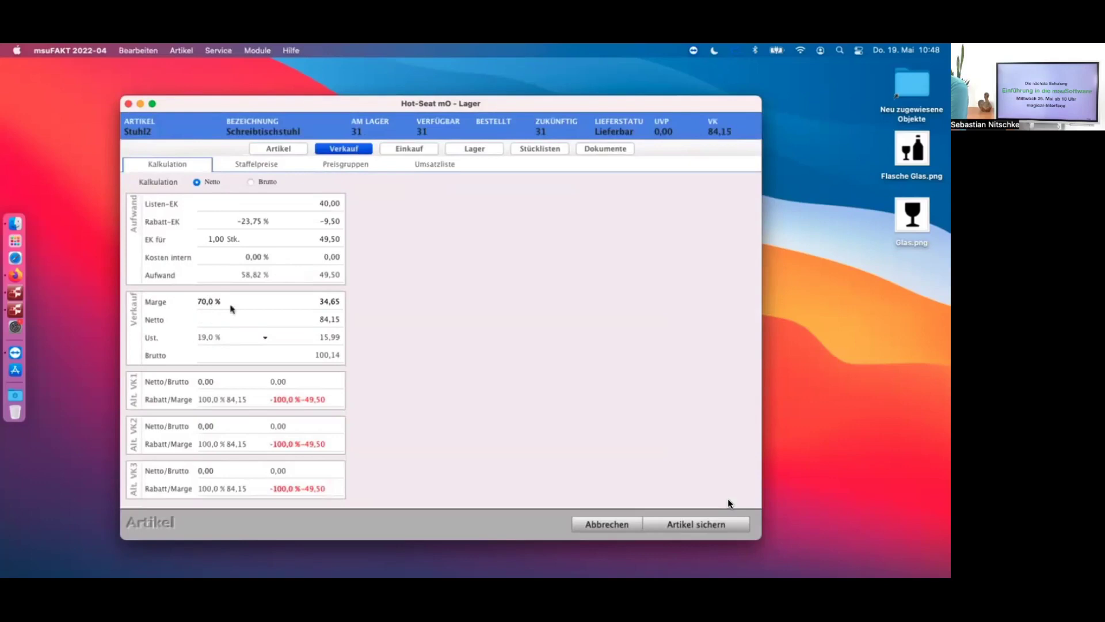
click(677, 528)
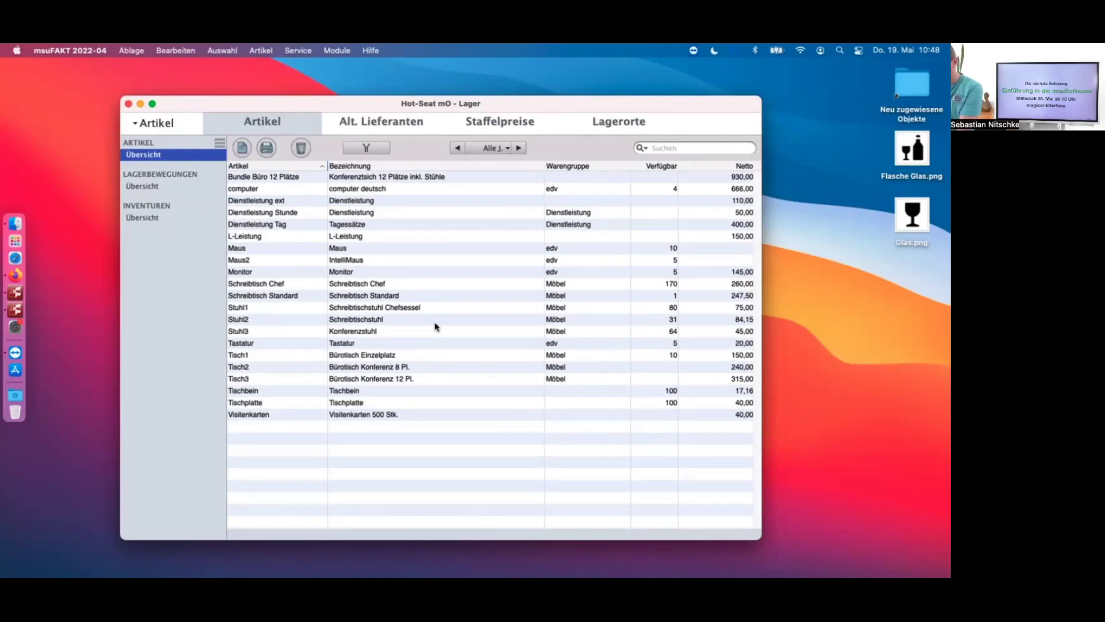
click(315, 259)
click(298, 50)
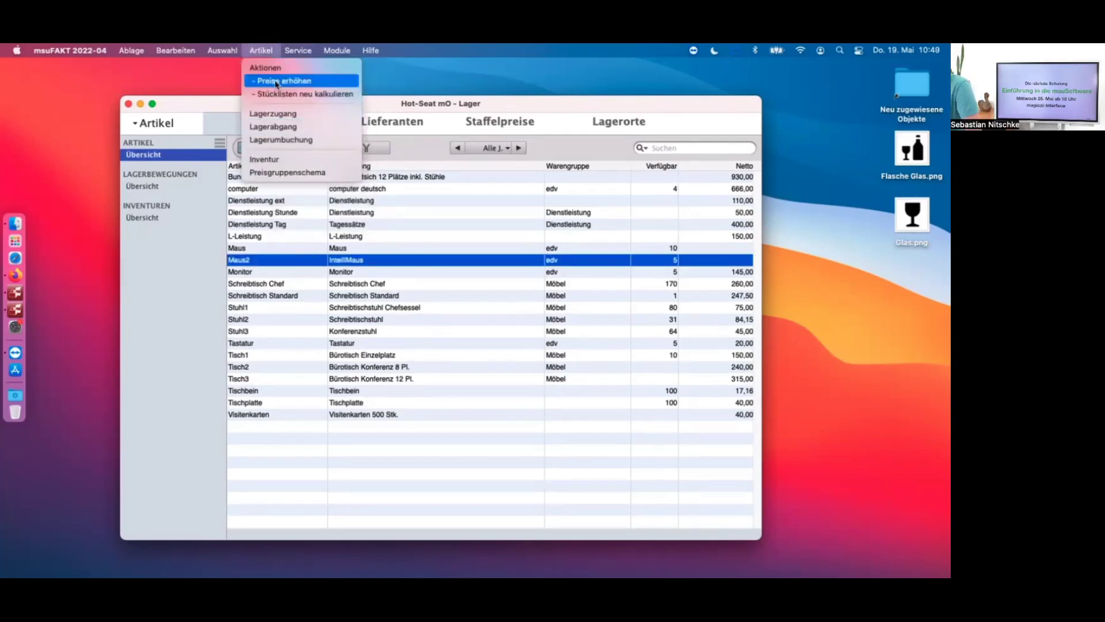
click(289, 338)
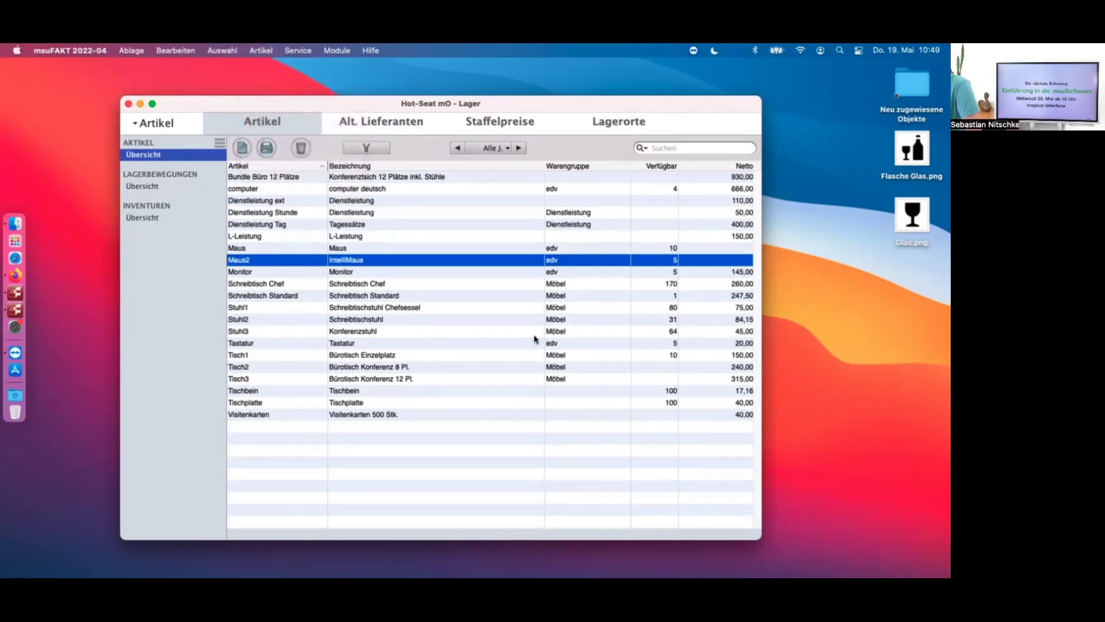
- Review the margin choices for recalculating the sales price of article Stuhl1 in the price increase, and cancel it
click(266, 308)
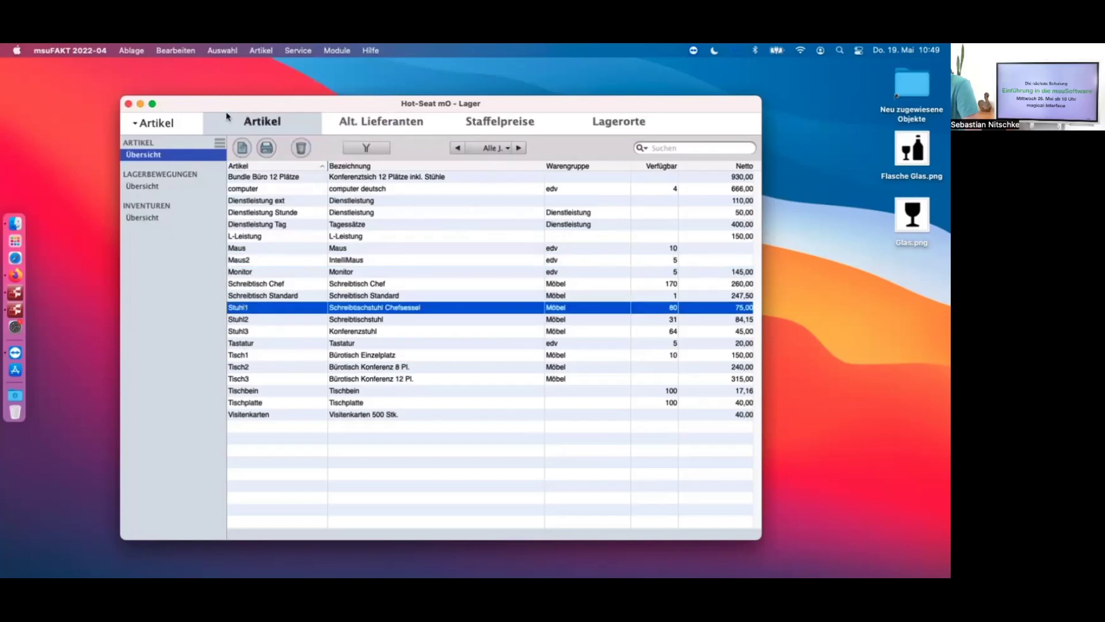
click(233, 50)
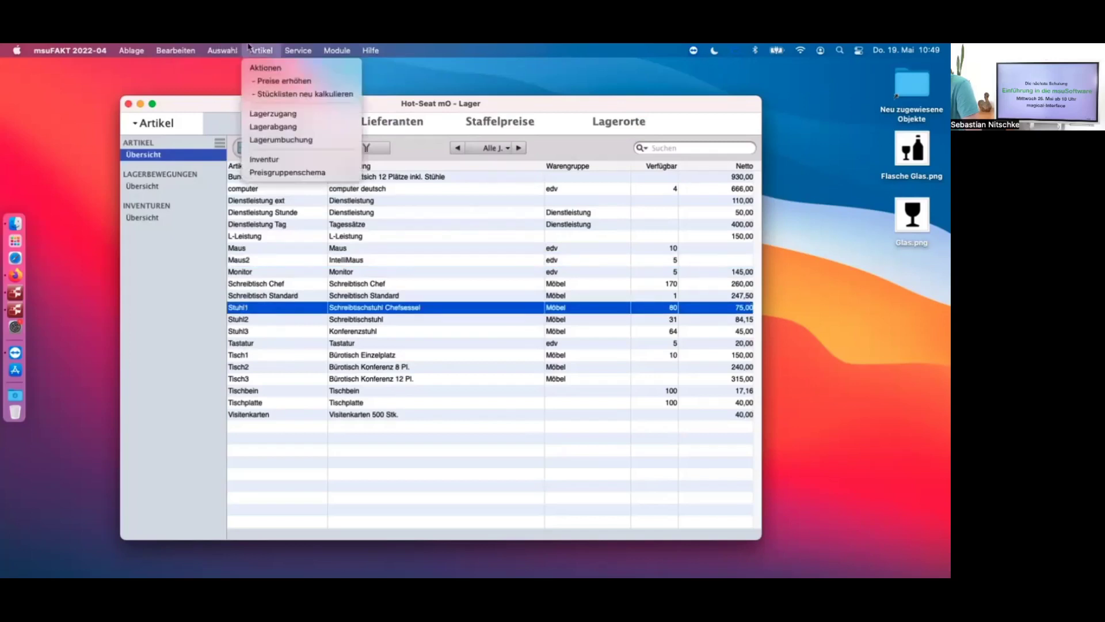
click(286, 82)
click(339, 319)
click(396, 354)
click(396, 370)
click(389, 388)
click(388, 372)
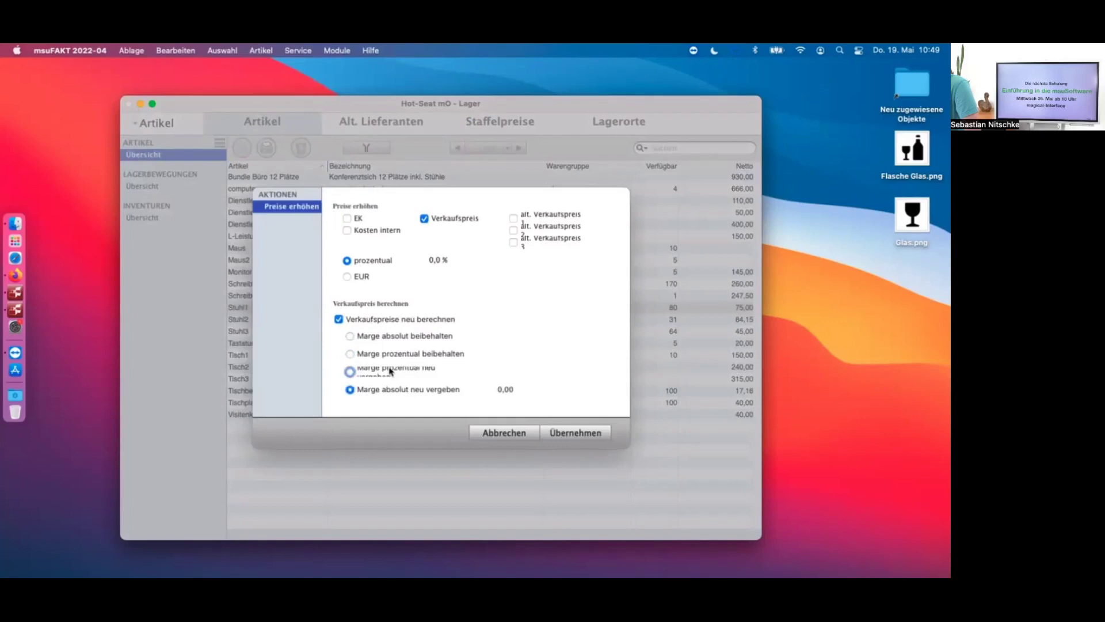
click(506, 434)
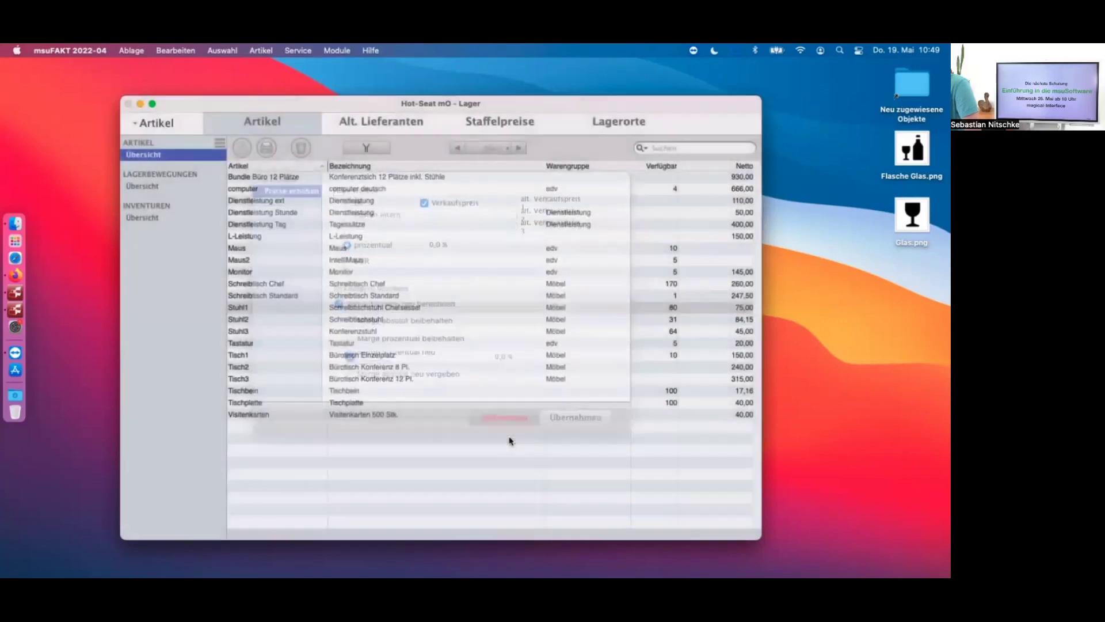
- Set the absolute margin of article Stuhl1 to 30,00 in its sales calculation
double_click(297, 307)
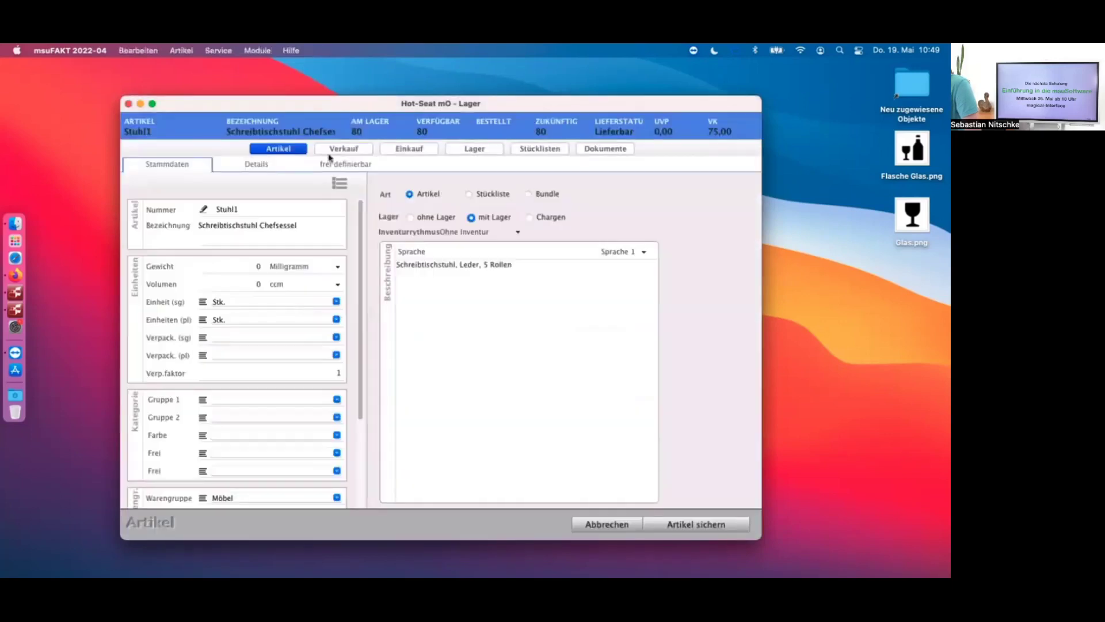
click(339, 151)
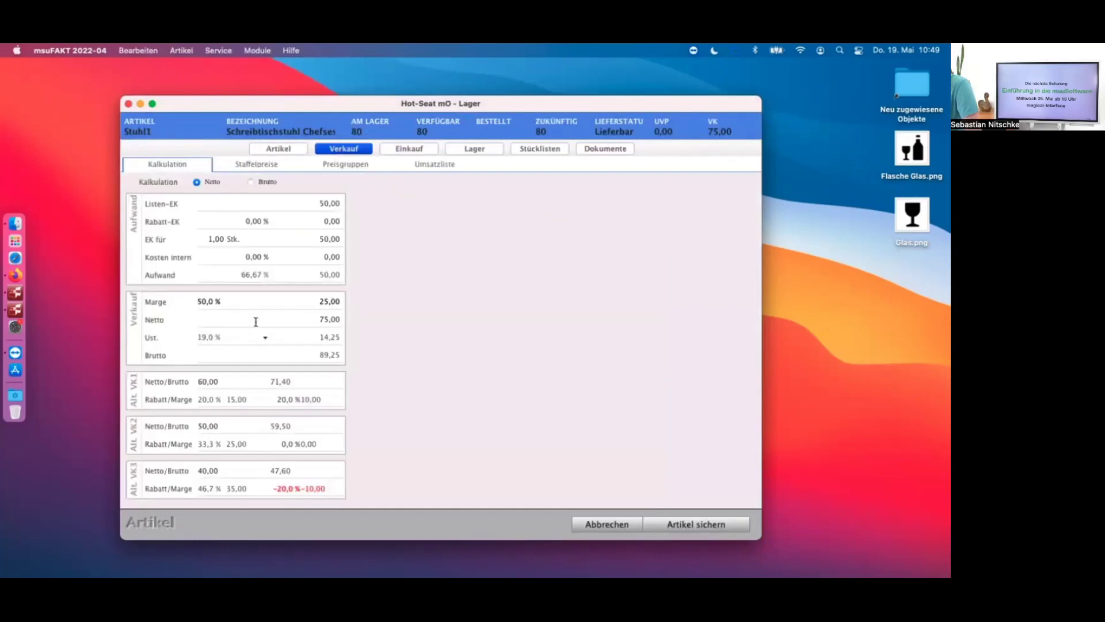
click(228, 301)
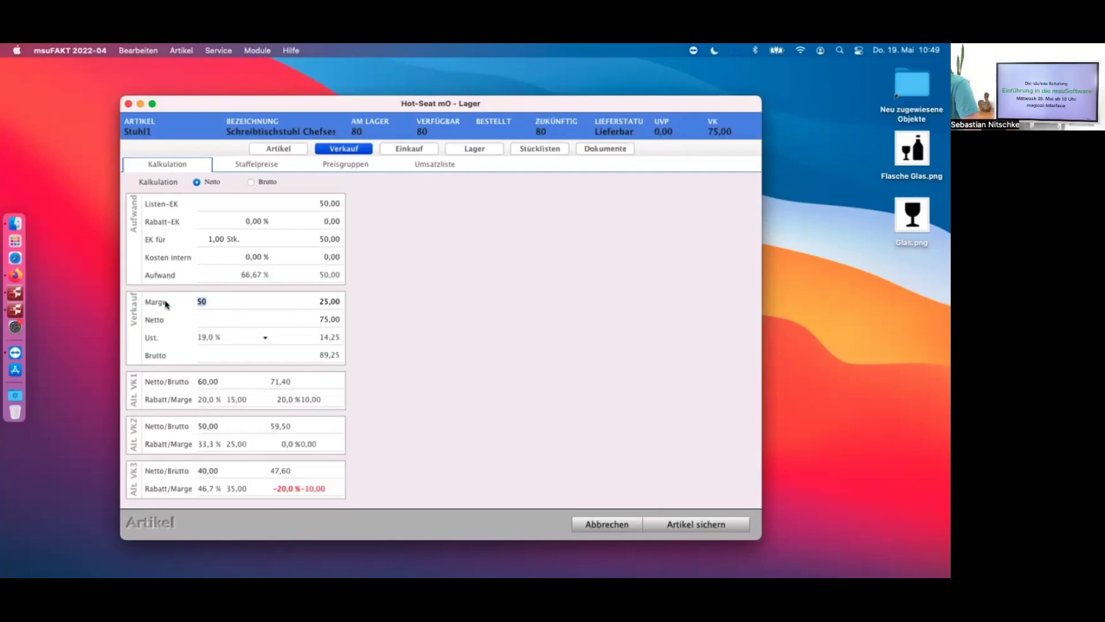
click(334, 301)
key(Tab)
click(228, 300)
key(BackSpace)
text(5)
key(Tab)
text(30)
key(Tab)
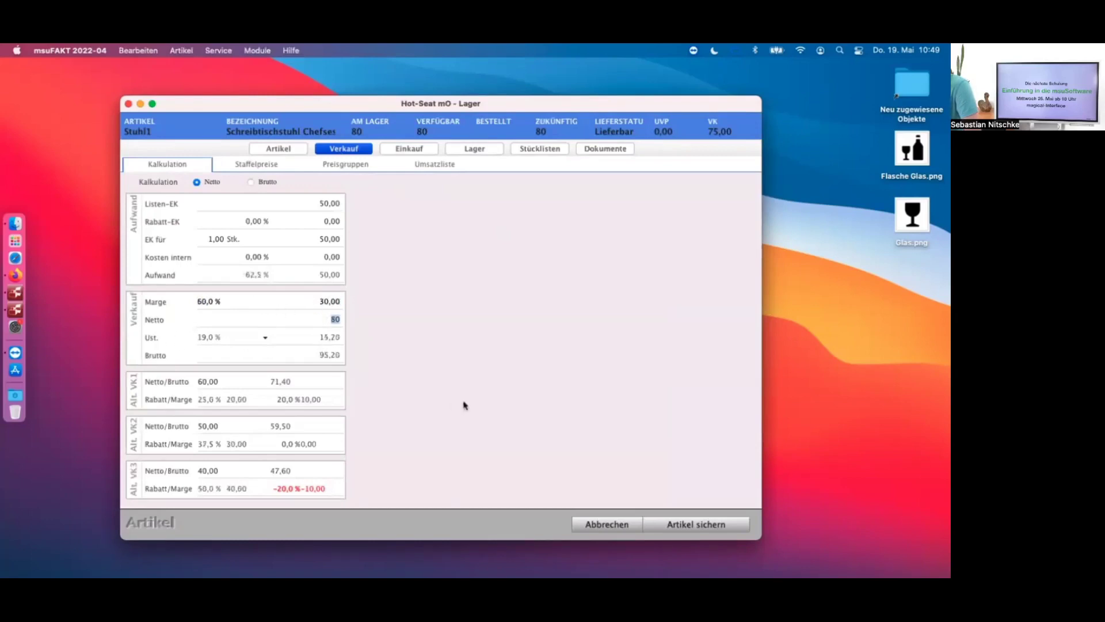
key(Tab)
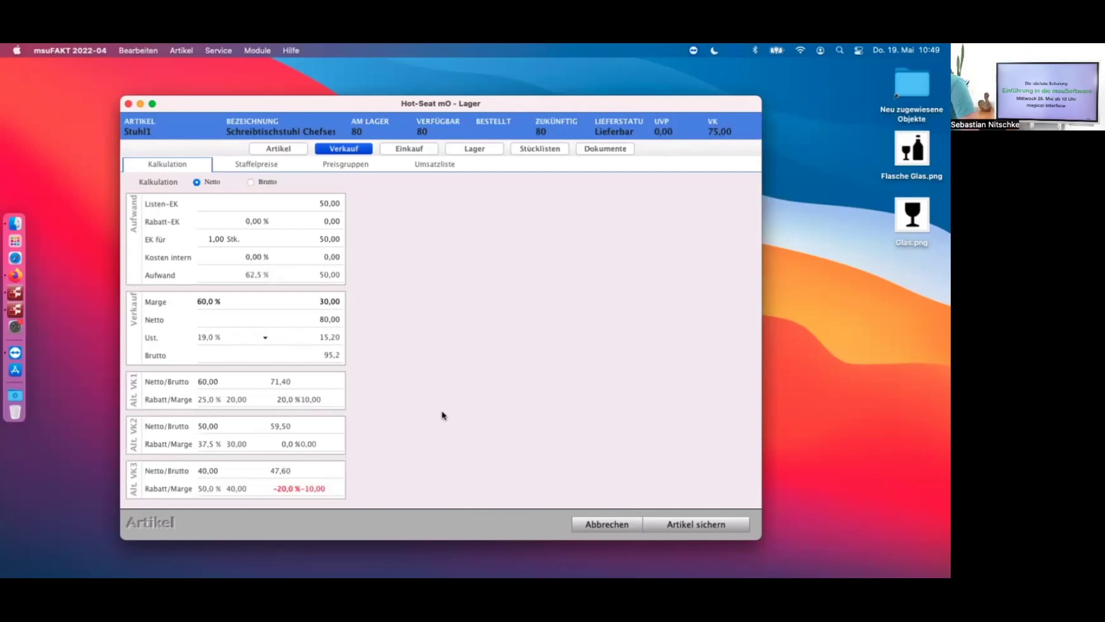
- Switch to msuFAKT! 2022 and open the calculation of article Stuhl1 from Artikel & Leistungen
click(14, 295)
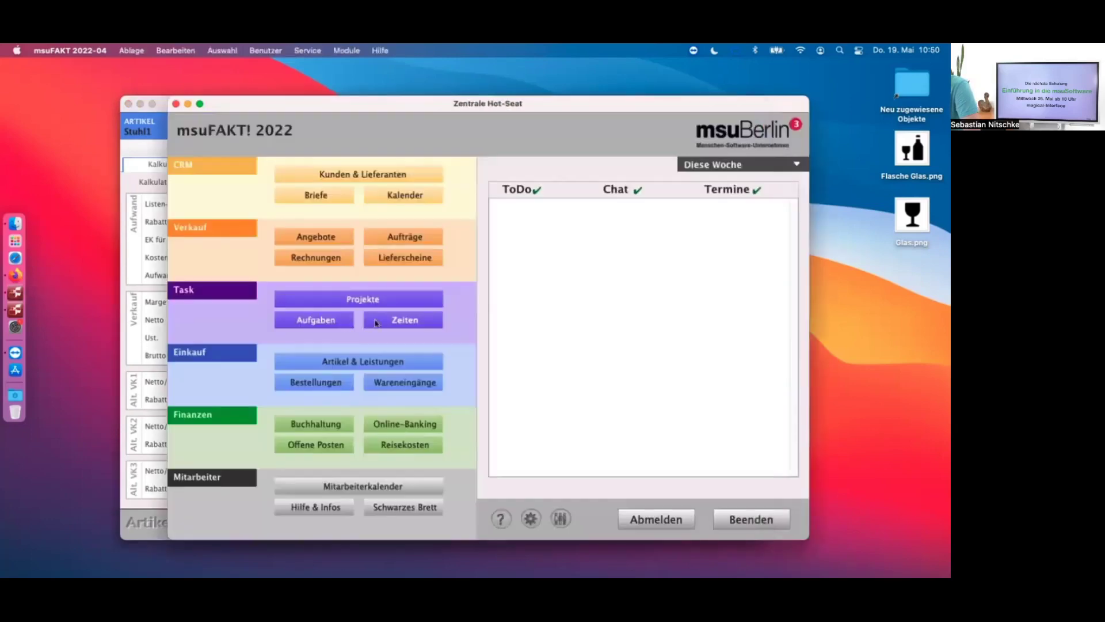
click(346, 362)
double_click(141, 210)
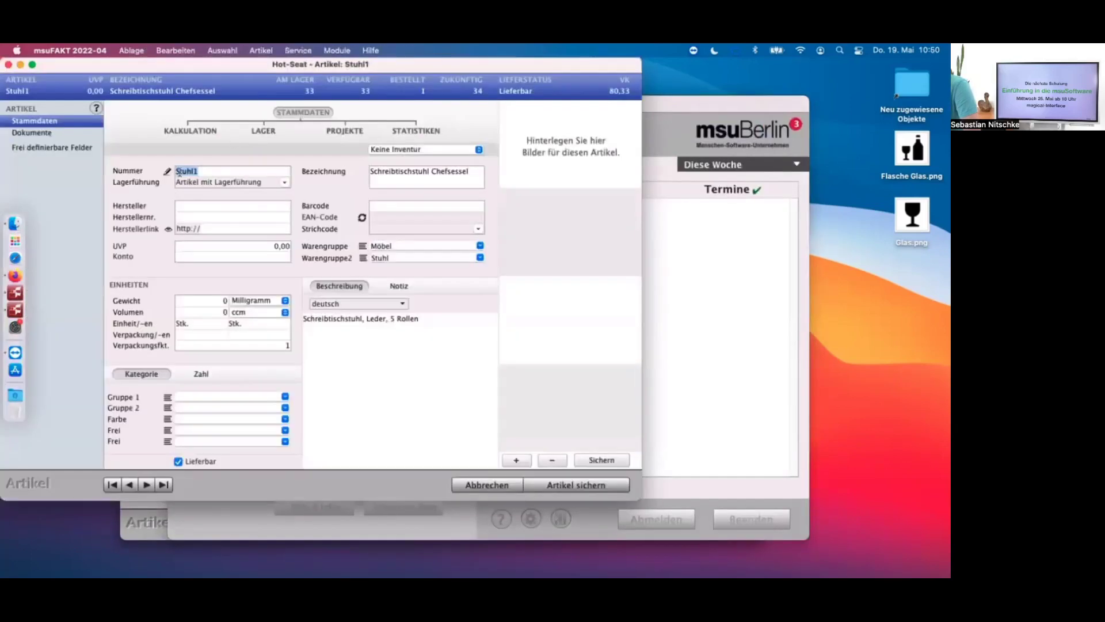
click(190, 130)
drag(233, 70, 369, 107)
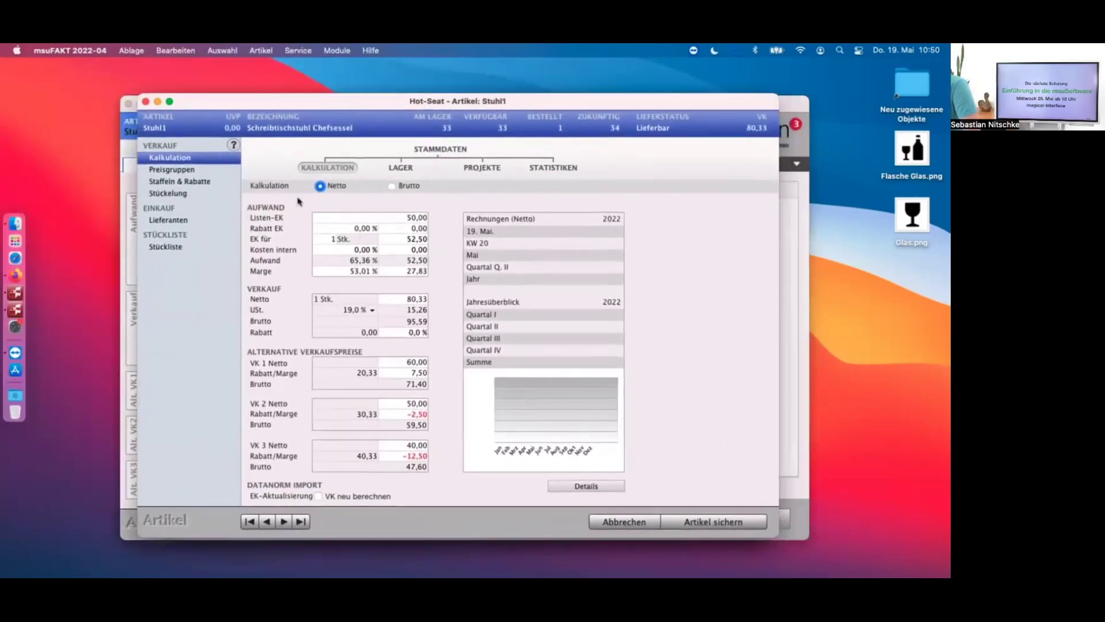
- Enter a margin of 55 % for Stuhl1, replace it with an absolute margin of 30,00, and save the article
click(342, 275)
text(55)
key(Tab)
text(3)
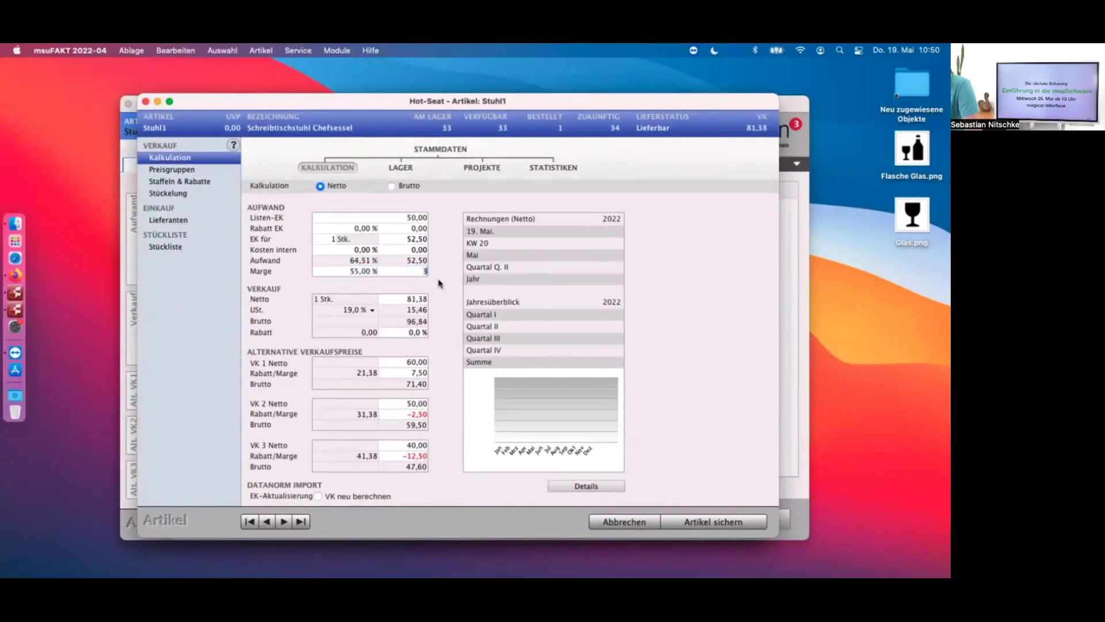
key(Tab)
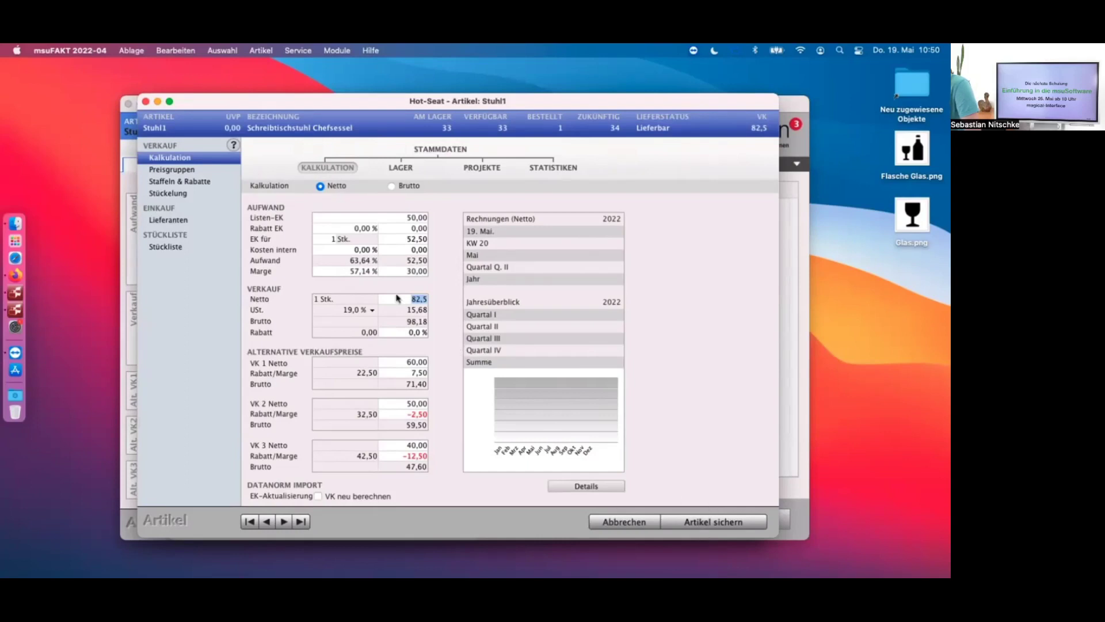
click(711, 522)
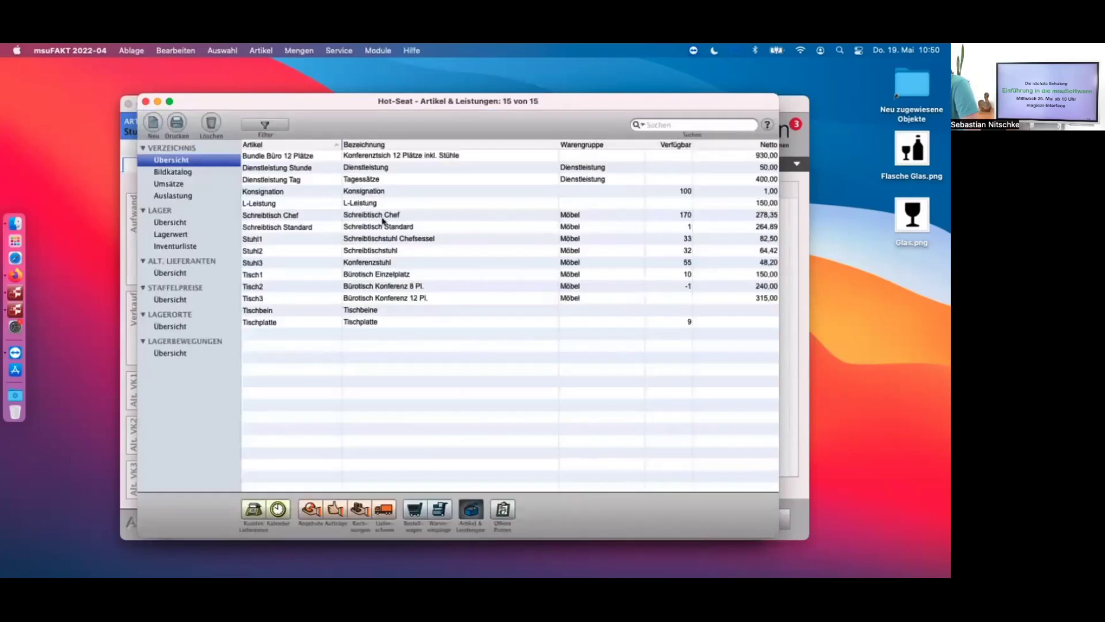
- Recalculate the VK of article Stuhl1 with a new percentage margin of 70, without increasing VK, and apply it
click(289, 239)
click(262, 51)
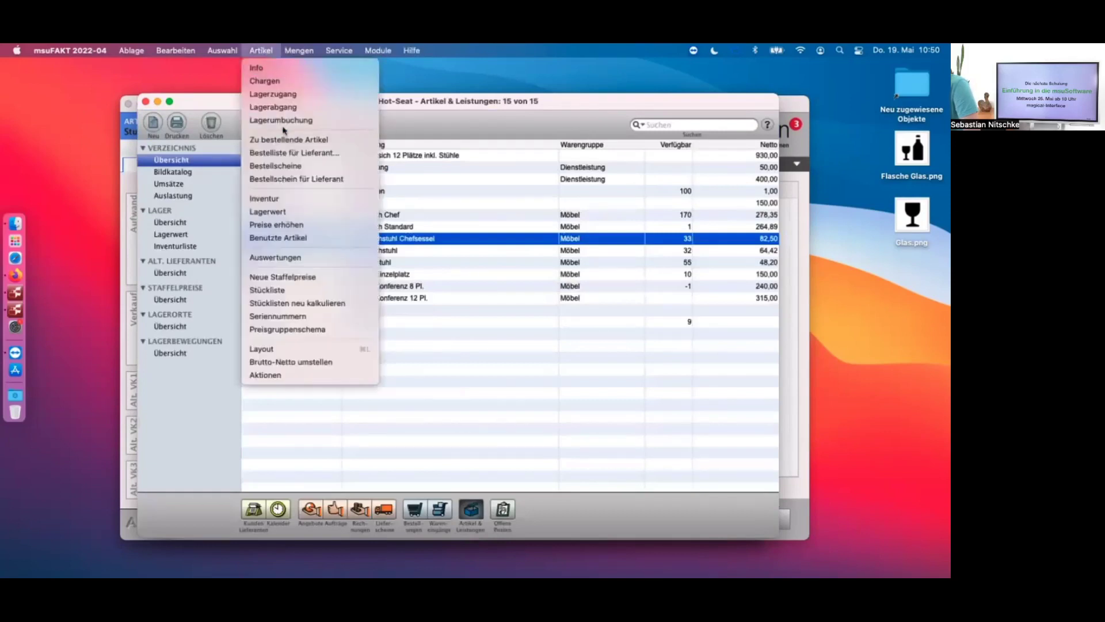
click(274, 225)
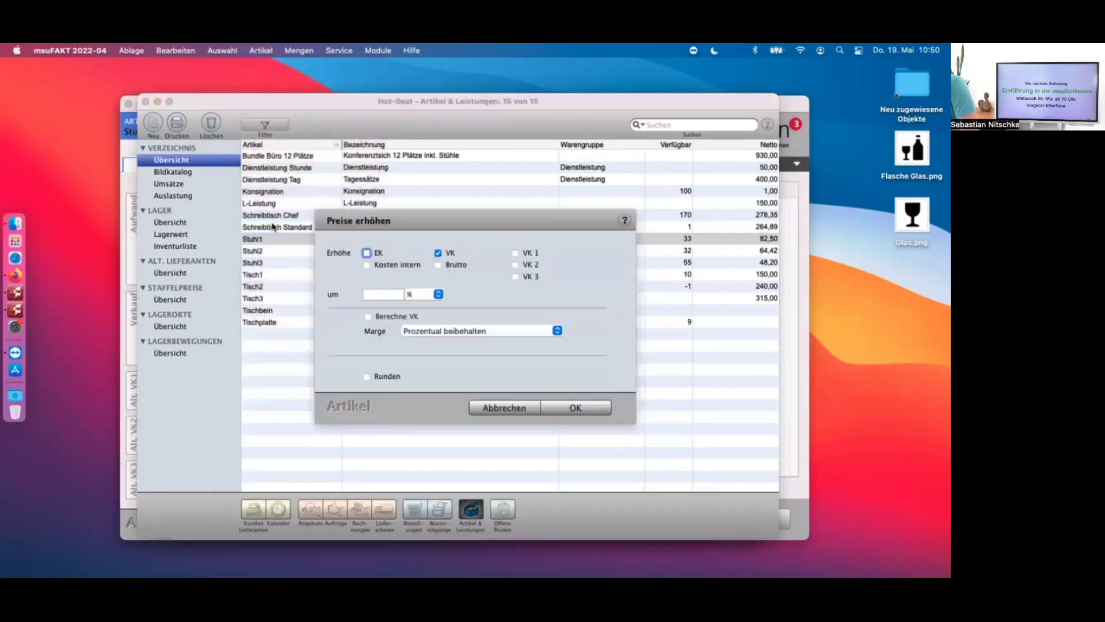
click(438, 253)
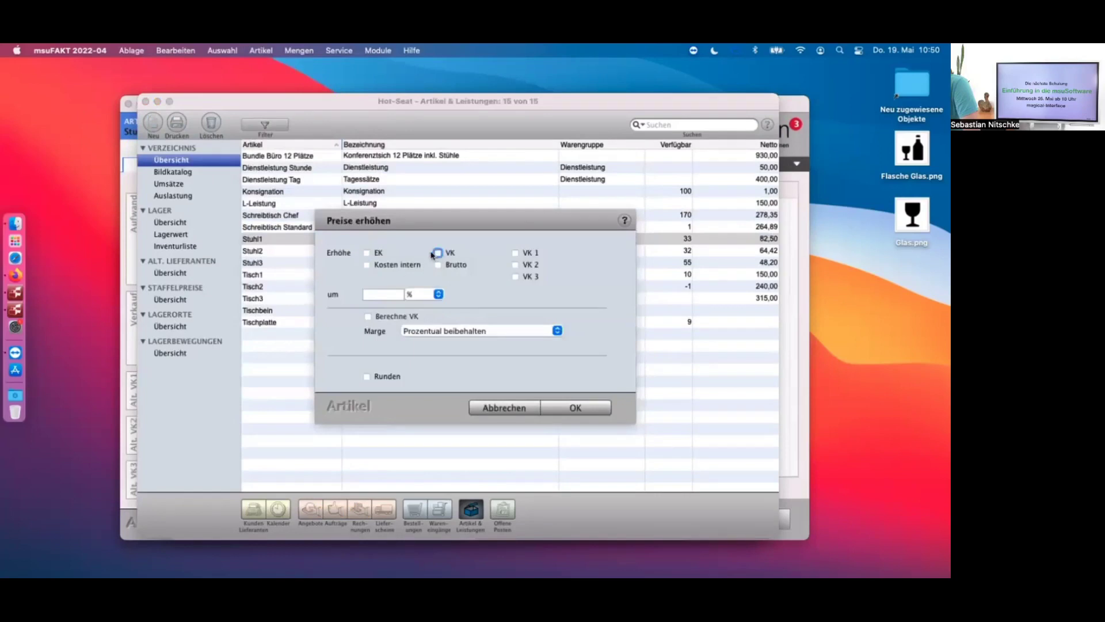
click(384, 317)
click(463, 333)
click(446, 358)
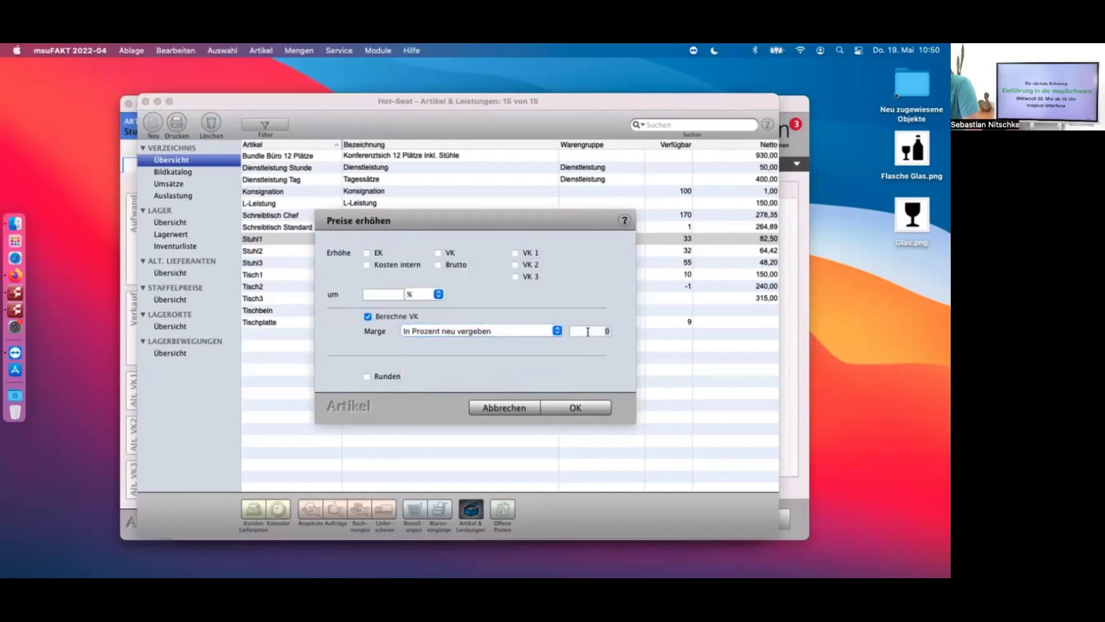
text(70)
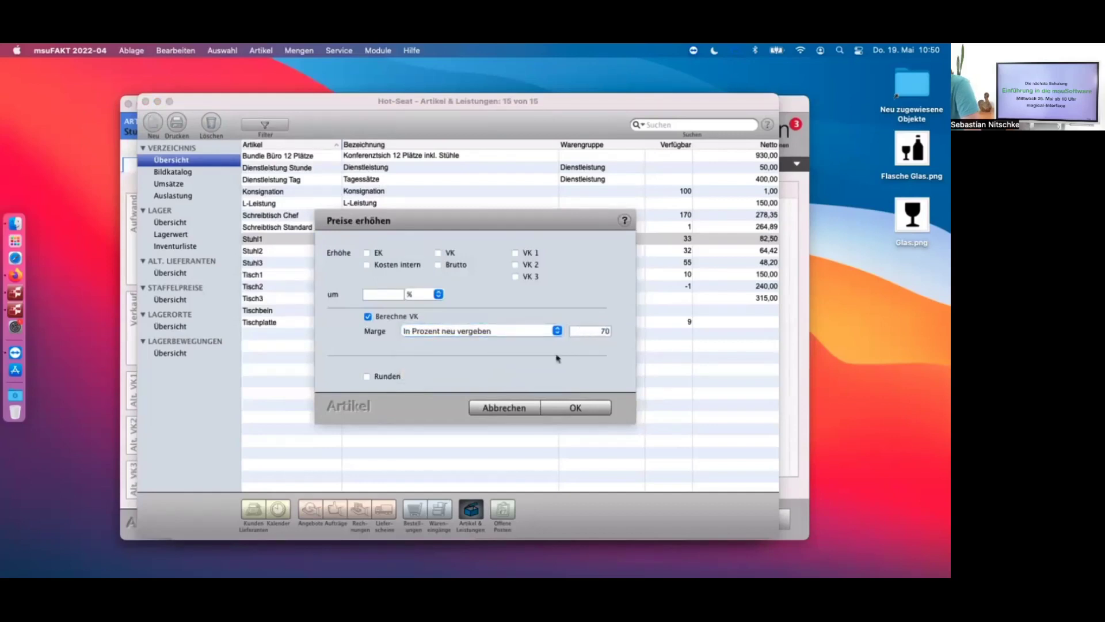
click(576, 407)
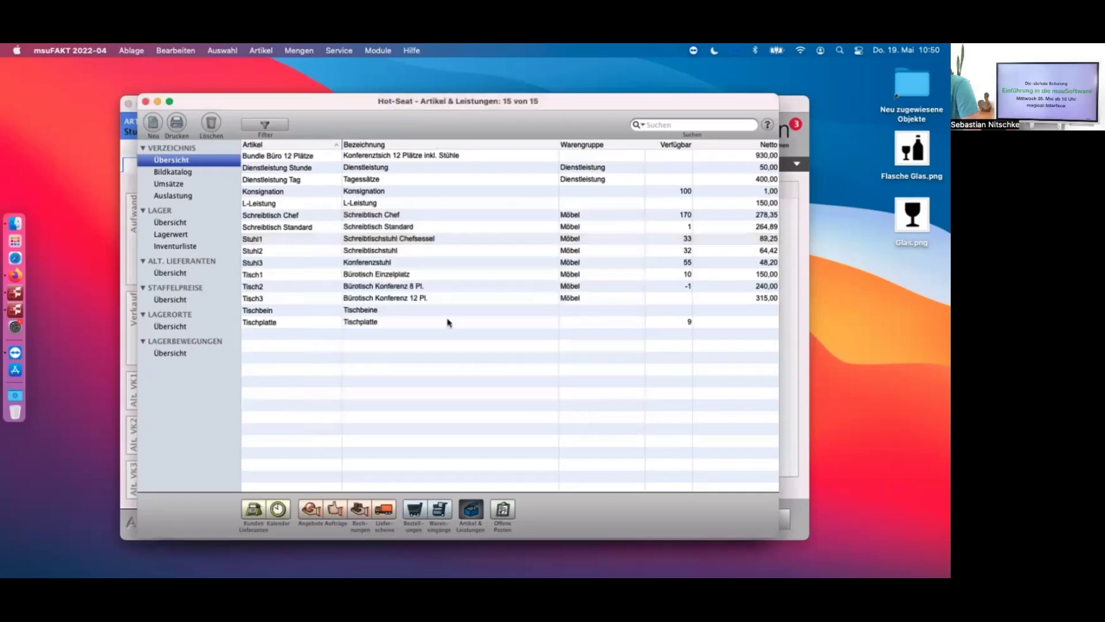
- Check the calculation of article Stuhl1 and close the article by saving it
double_click(383, 241)
click(339, 168)
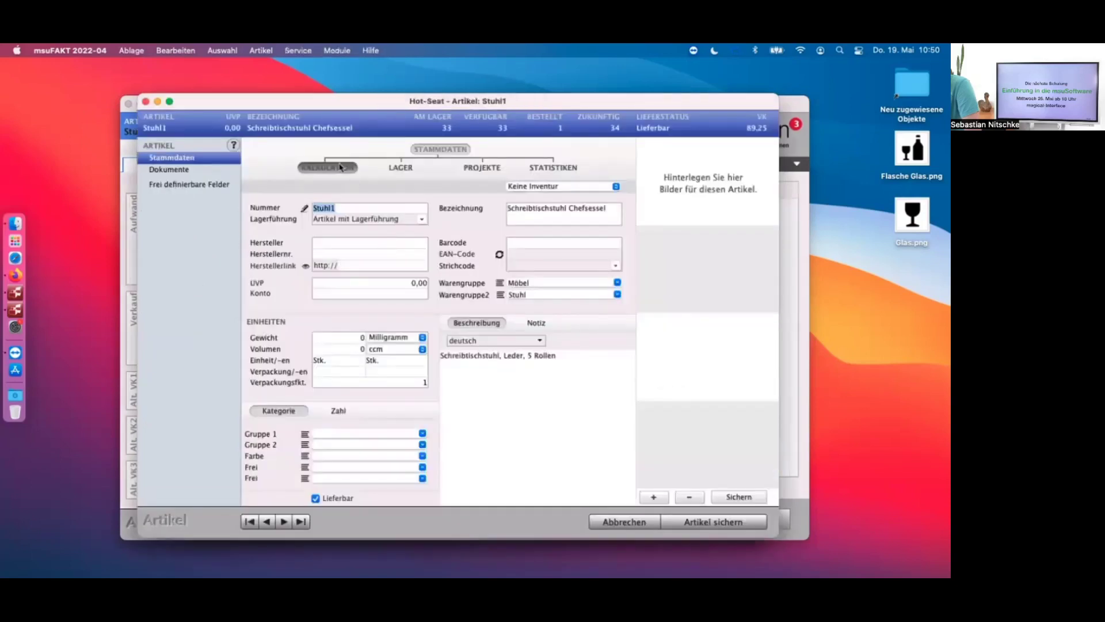
click(727, 521)
- Examine the margin options for recalculating the VK in the price increase of article Stuhl1, and cancel it
click(308, 241)
click(285, 50)
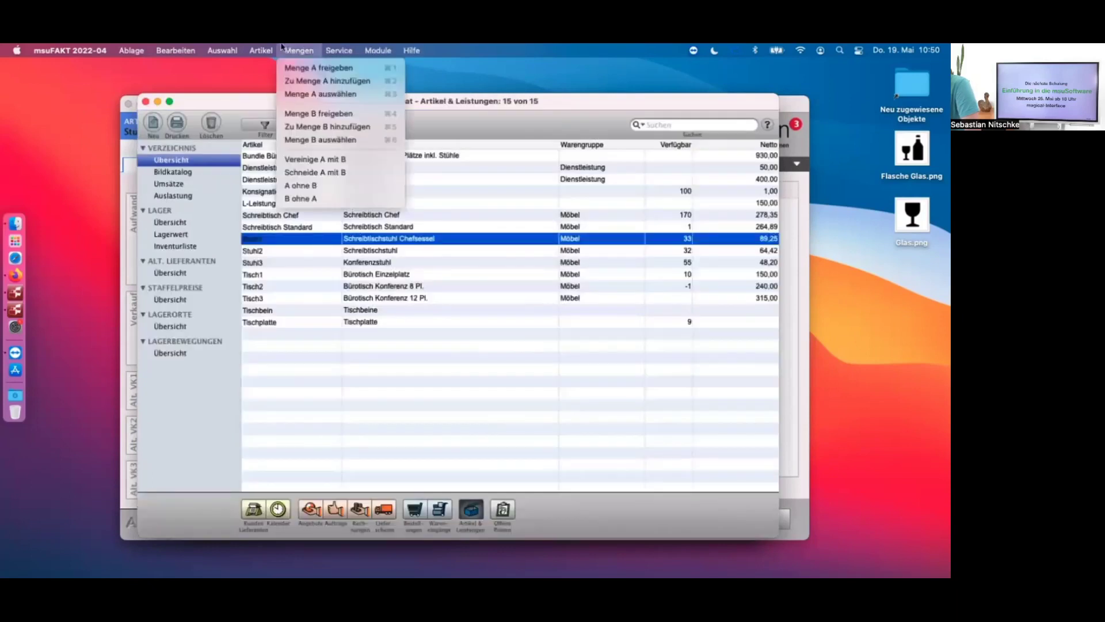
click(302, 229)
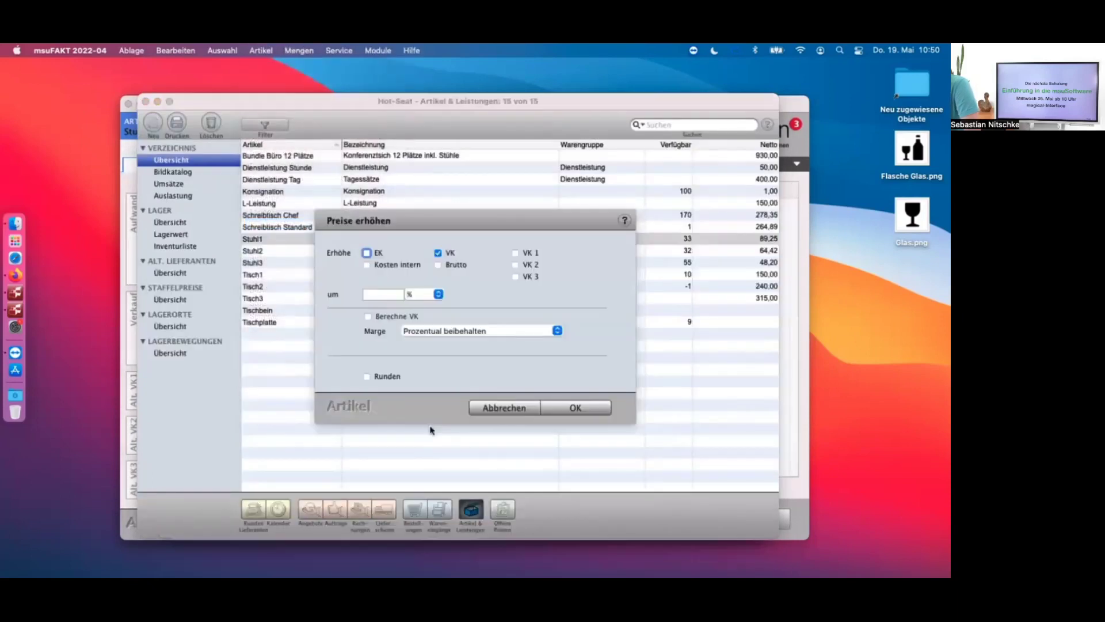
click(384, 319)
click(458, 333)
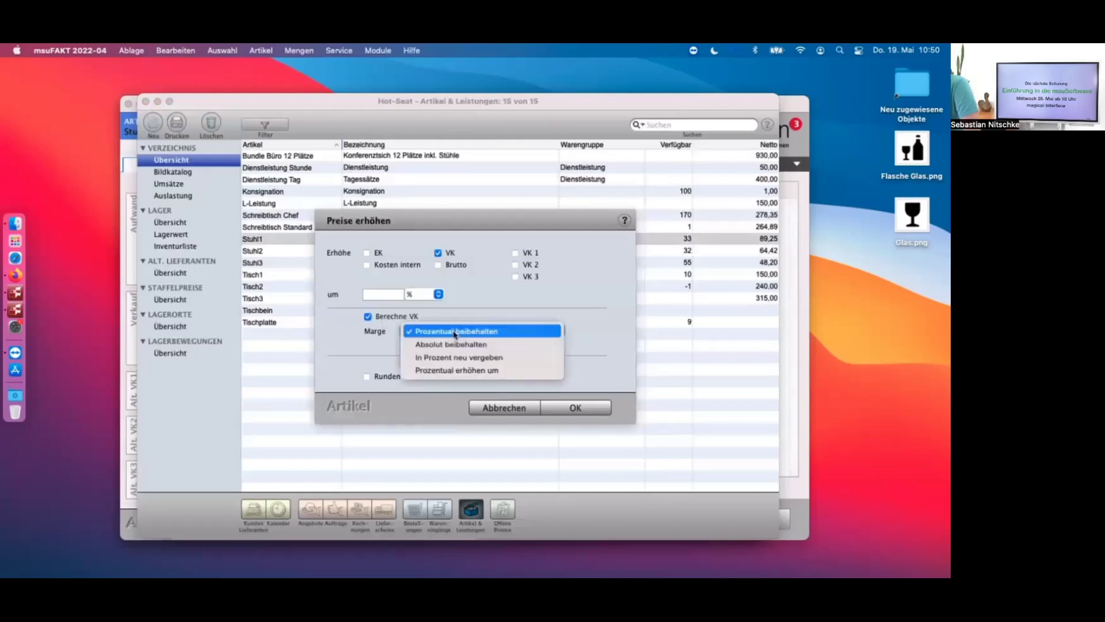
click(467, 370)
click(473, 333)
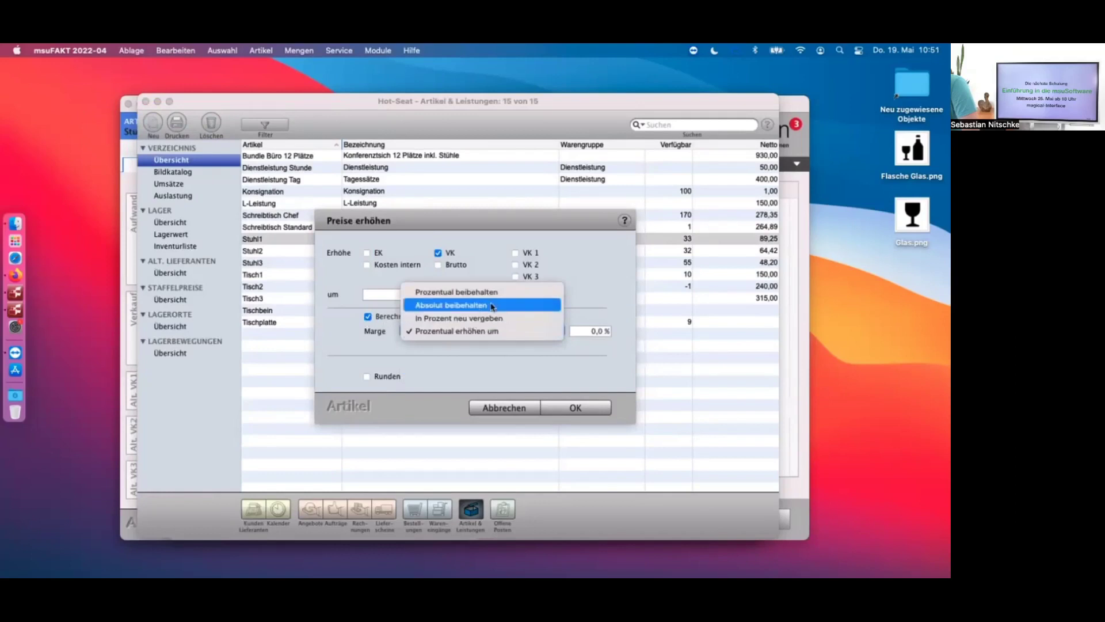
click(506, 332)
click(535, 330)
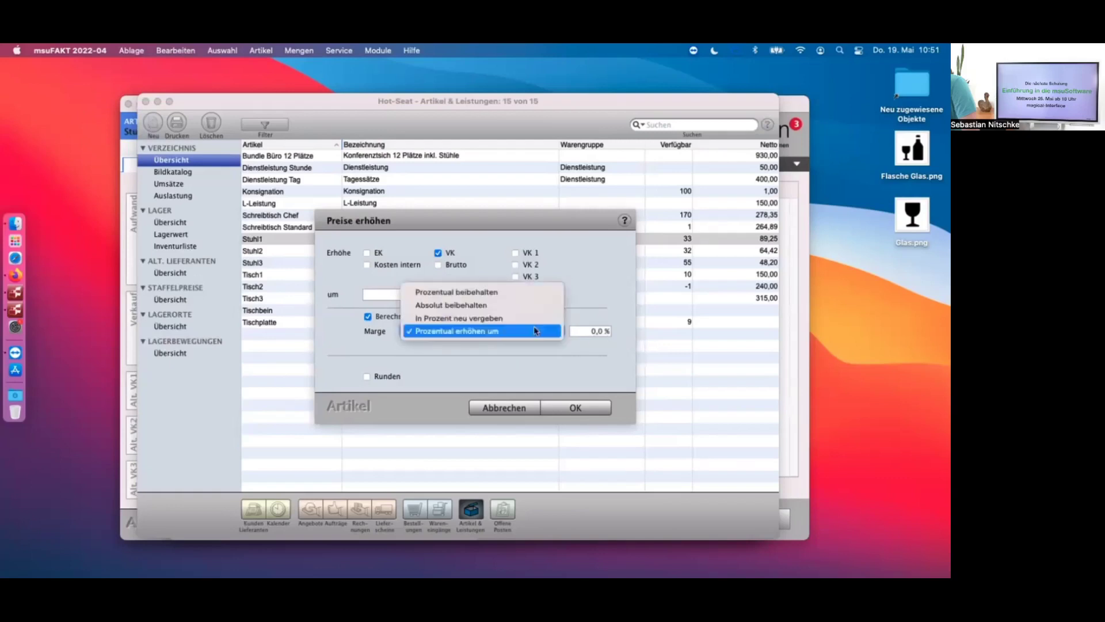
click(506, 319)
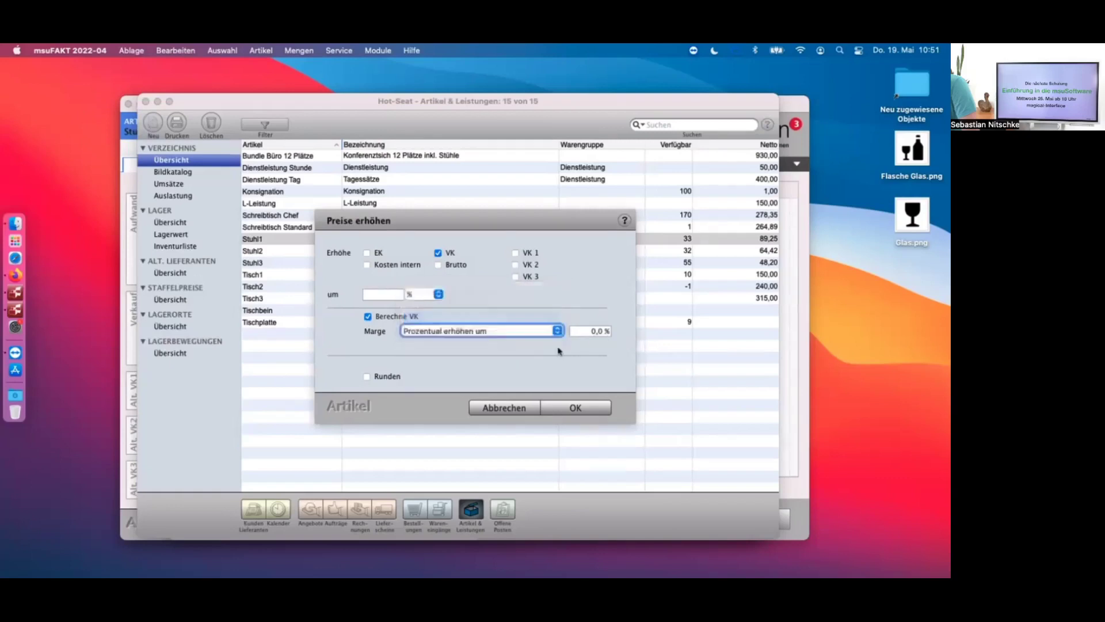
click(510, 332)
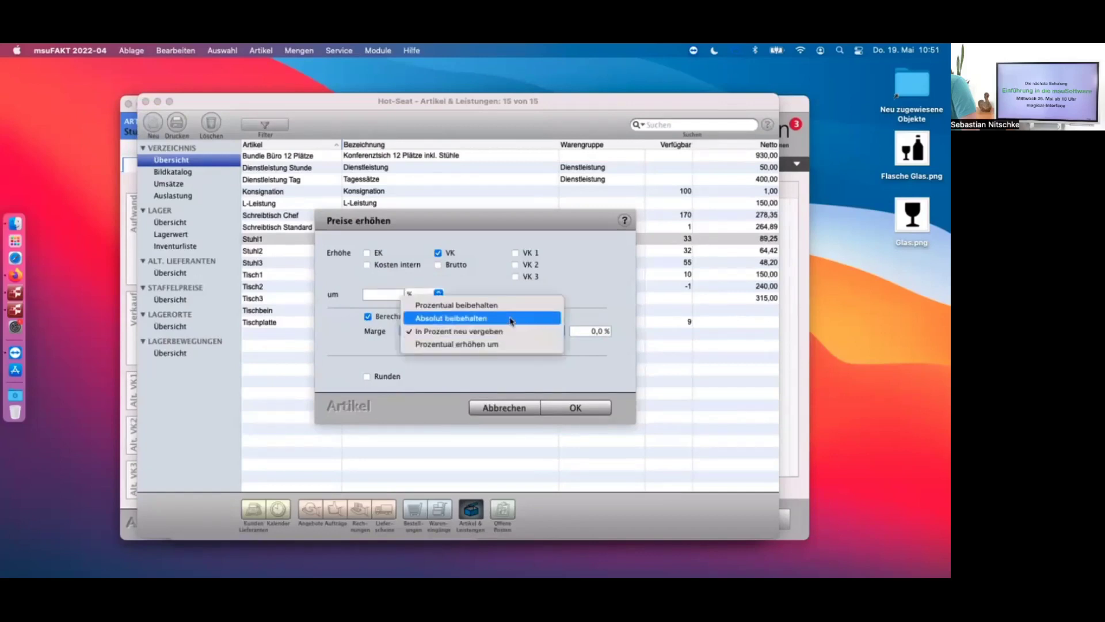
click(511, 318)
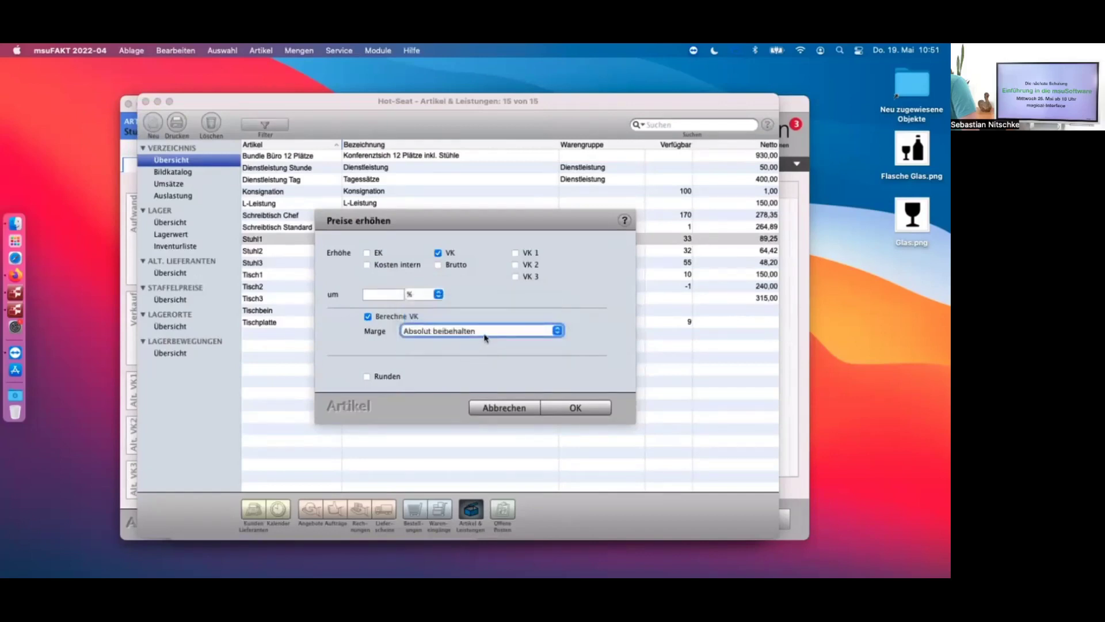
click(486, 334)
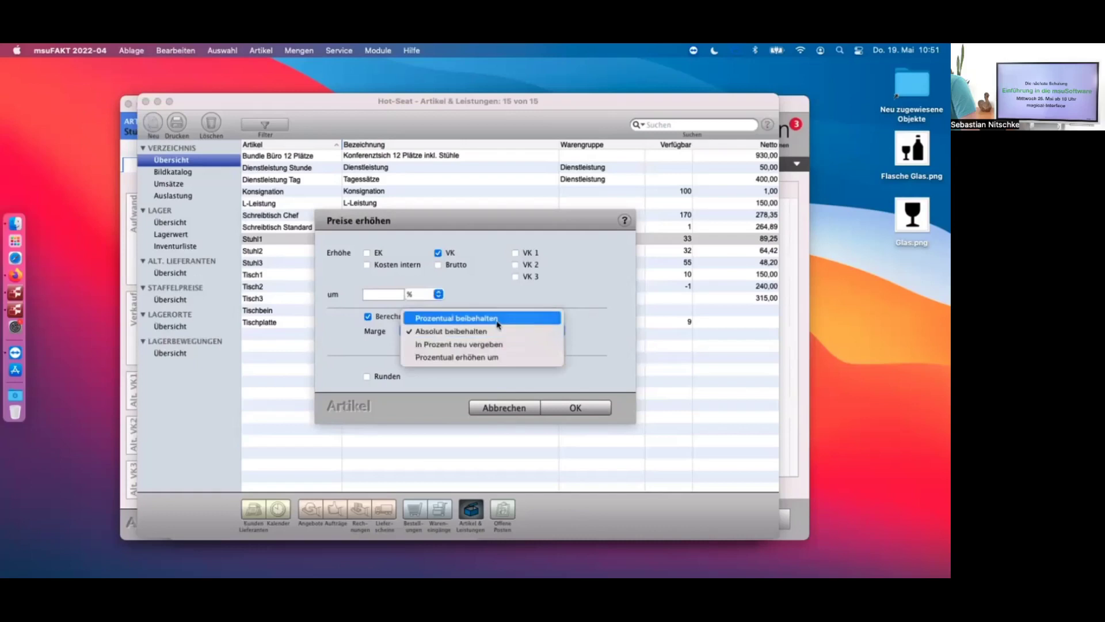
click(498, 319)
click(482, 332)
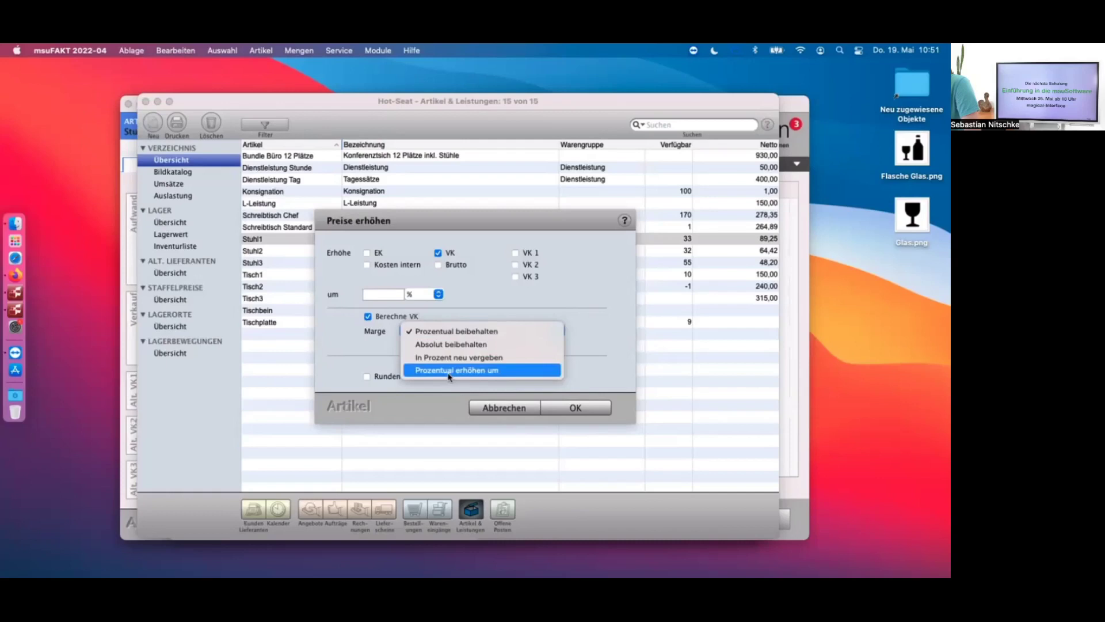
click(443, 414)
click(500, 415)
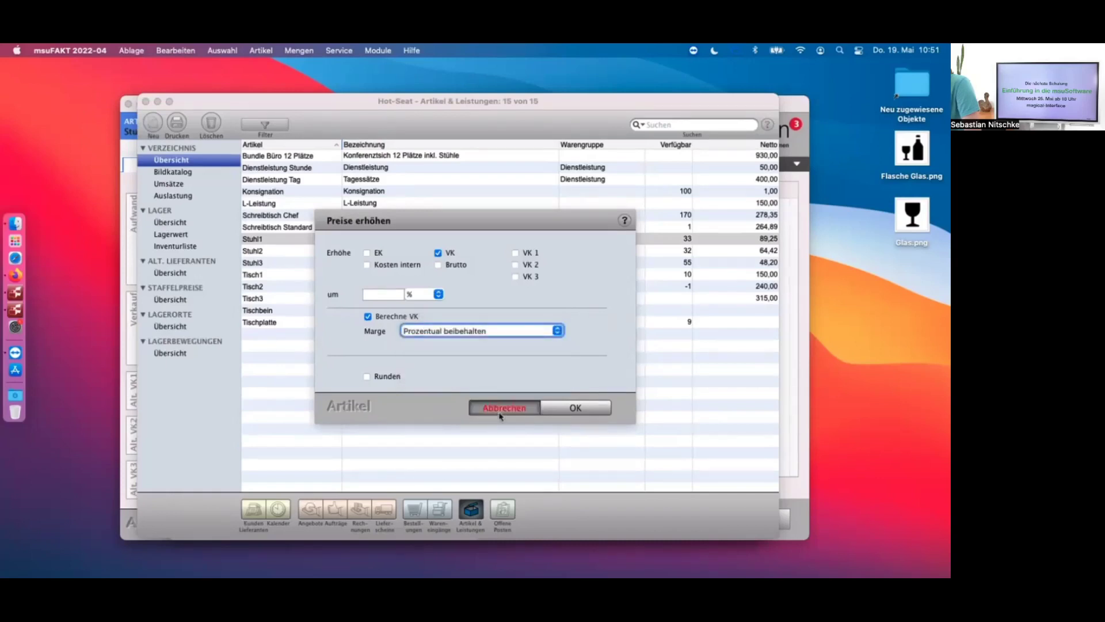